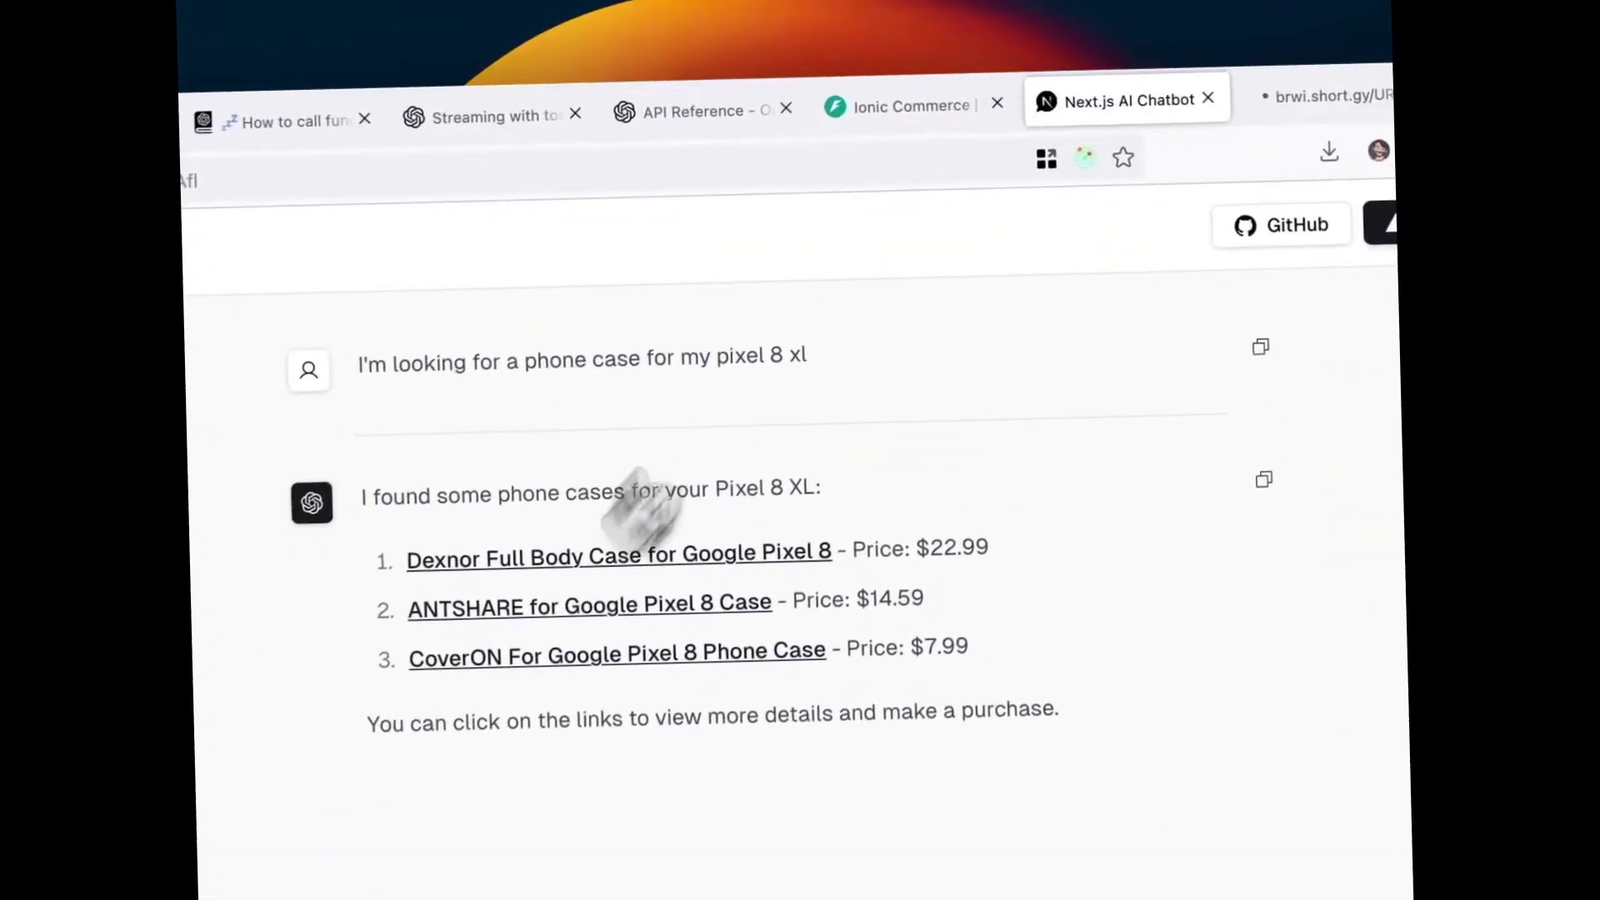
# View the Dexnor and ANTSHARE case product pages, returning to the chatbot each time
pyautogui.click(1063, 125)
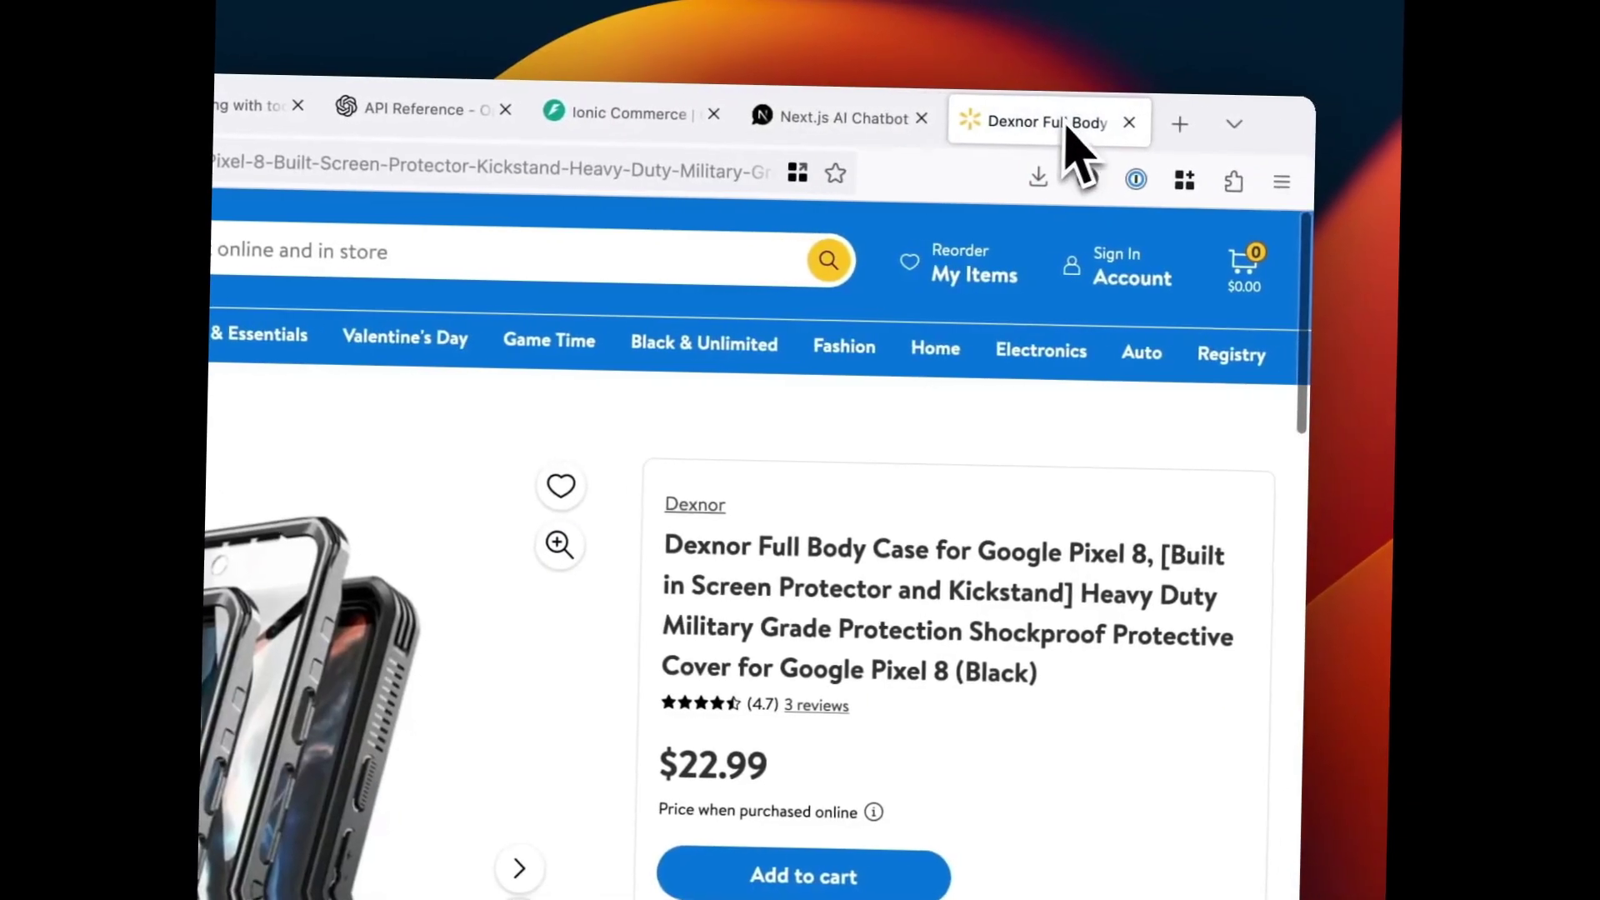
pyautogui.click(850, 119)
pyautogui.keyDown('super'); pyautogui.click(551, 603); pyautogui.keyUp('super')
pyautogui.click(1051, 118)
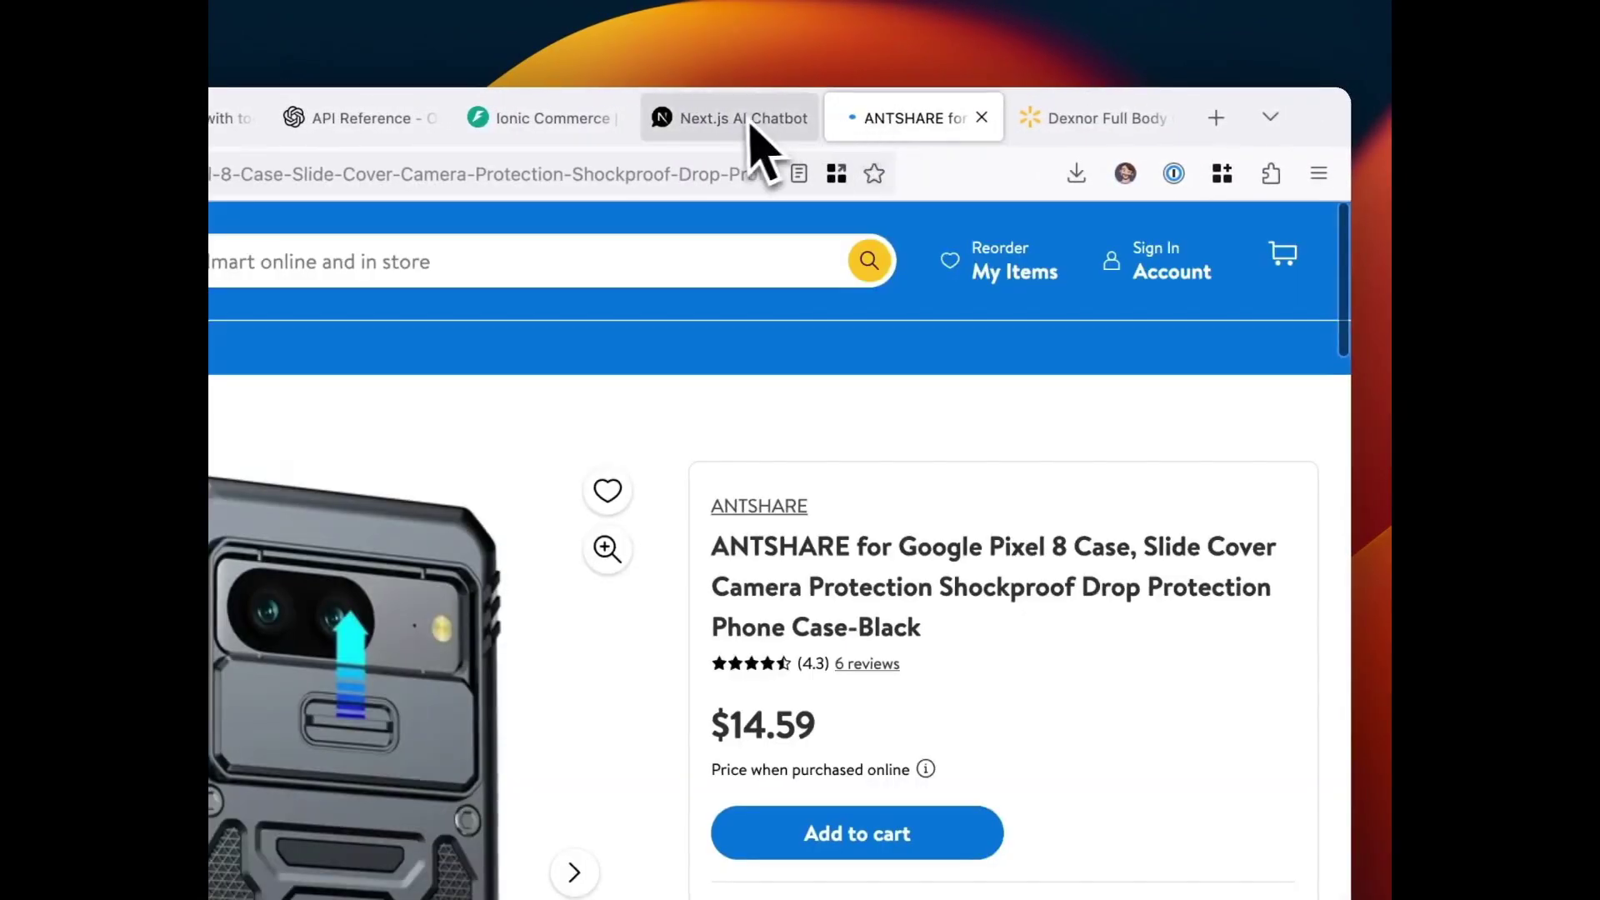
pyautogui.click(747, 120)
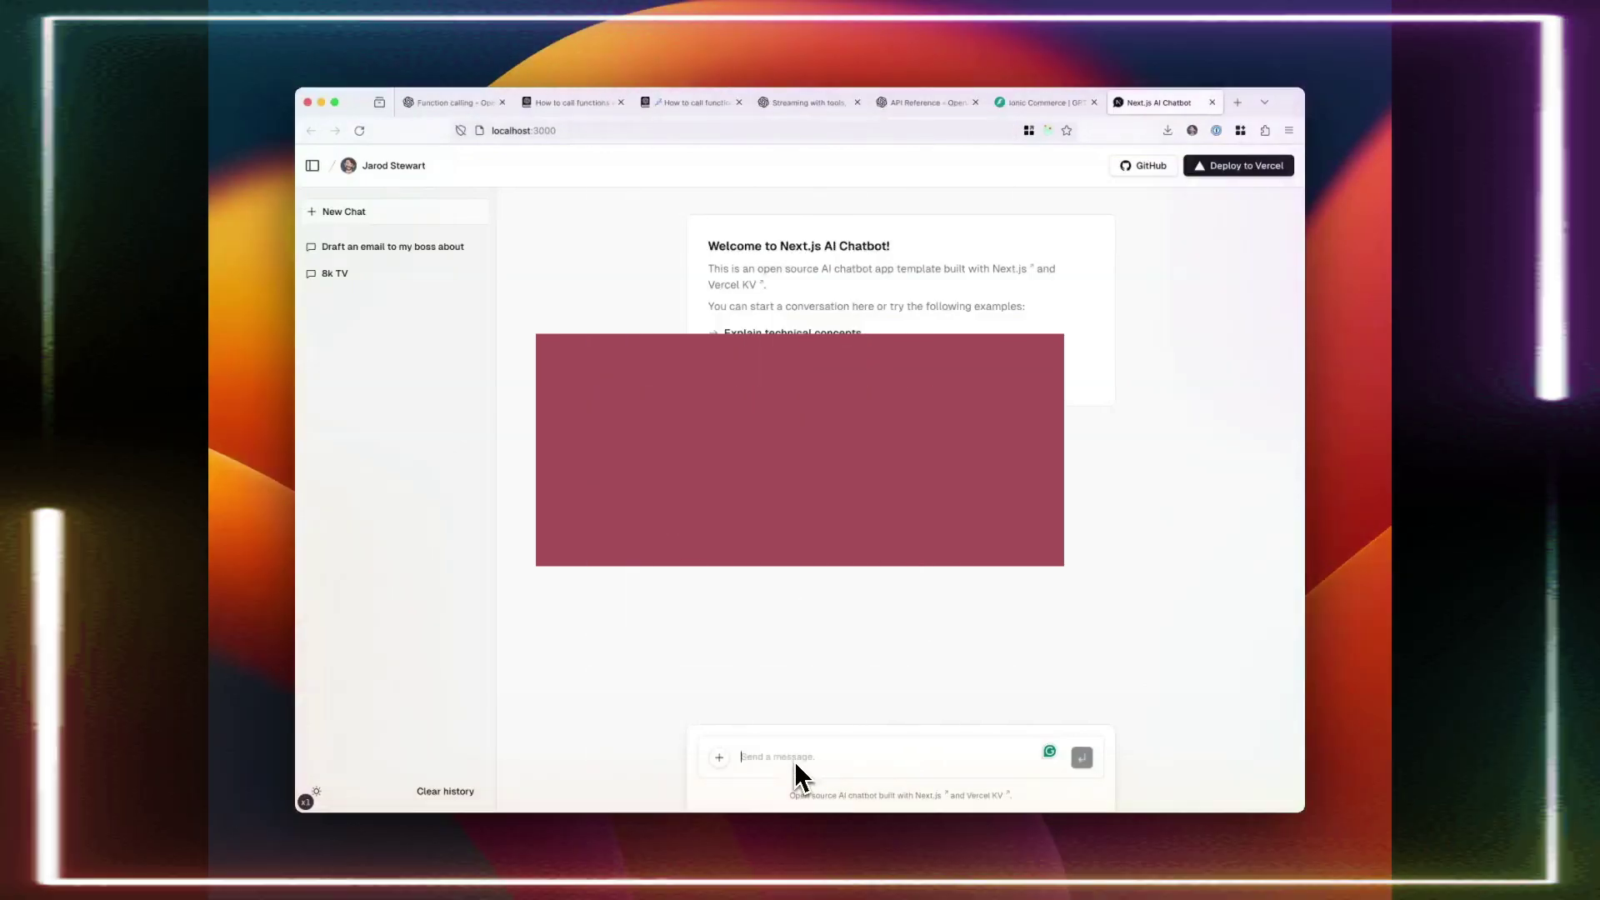
pyautogui.write("I'm")
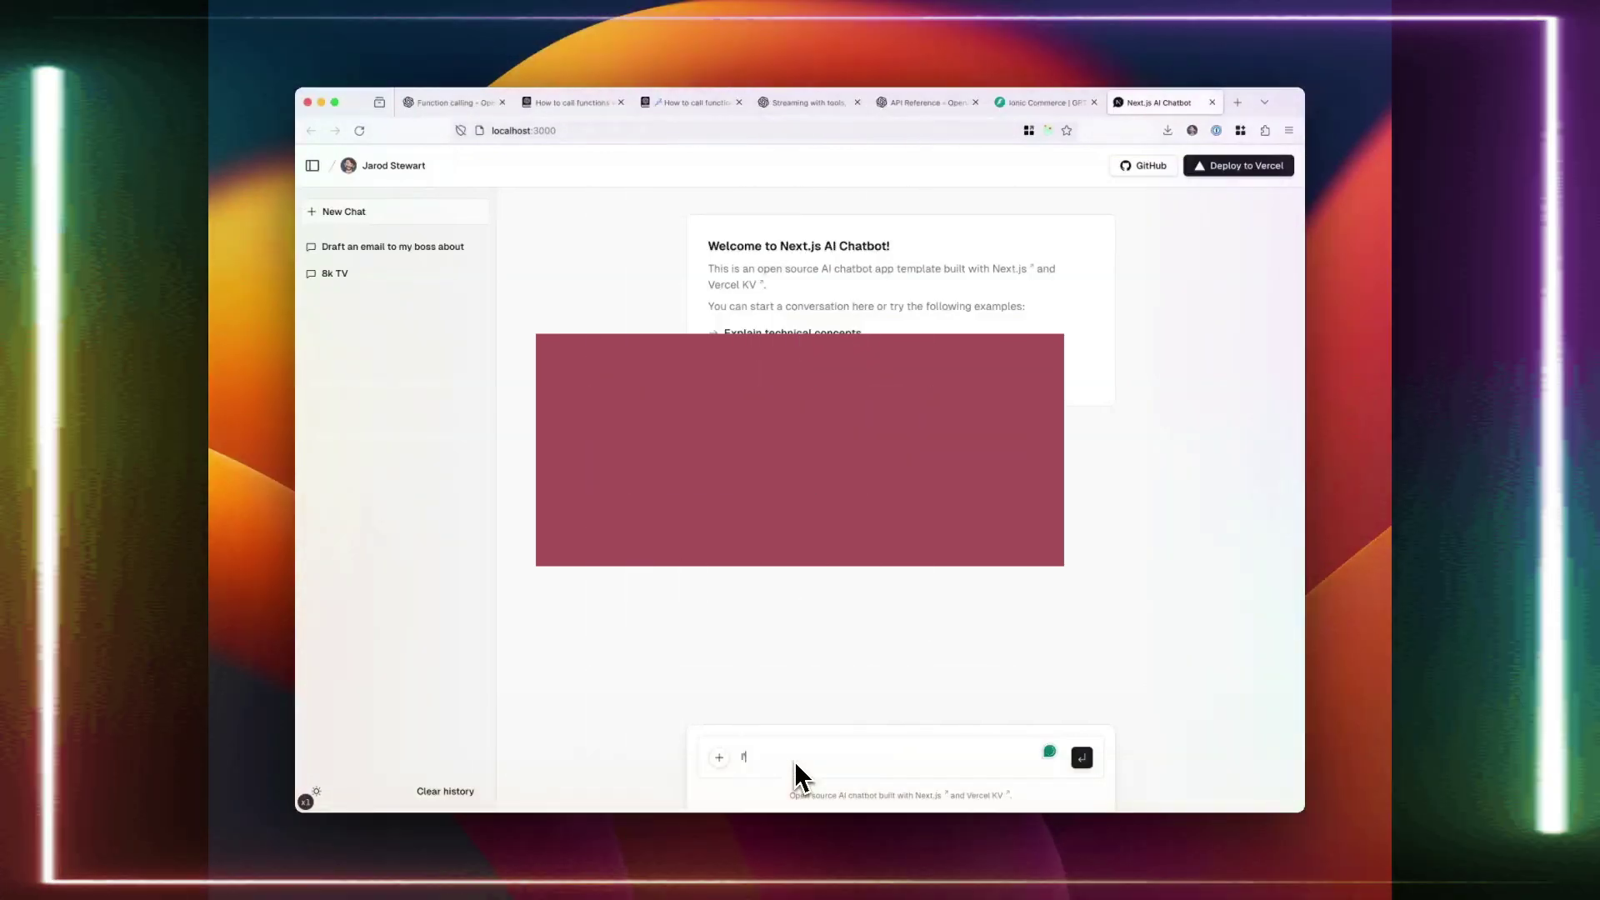
pyautogui.write(' looking for a ph')
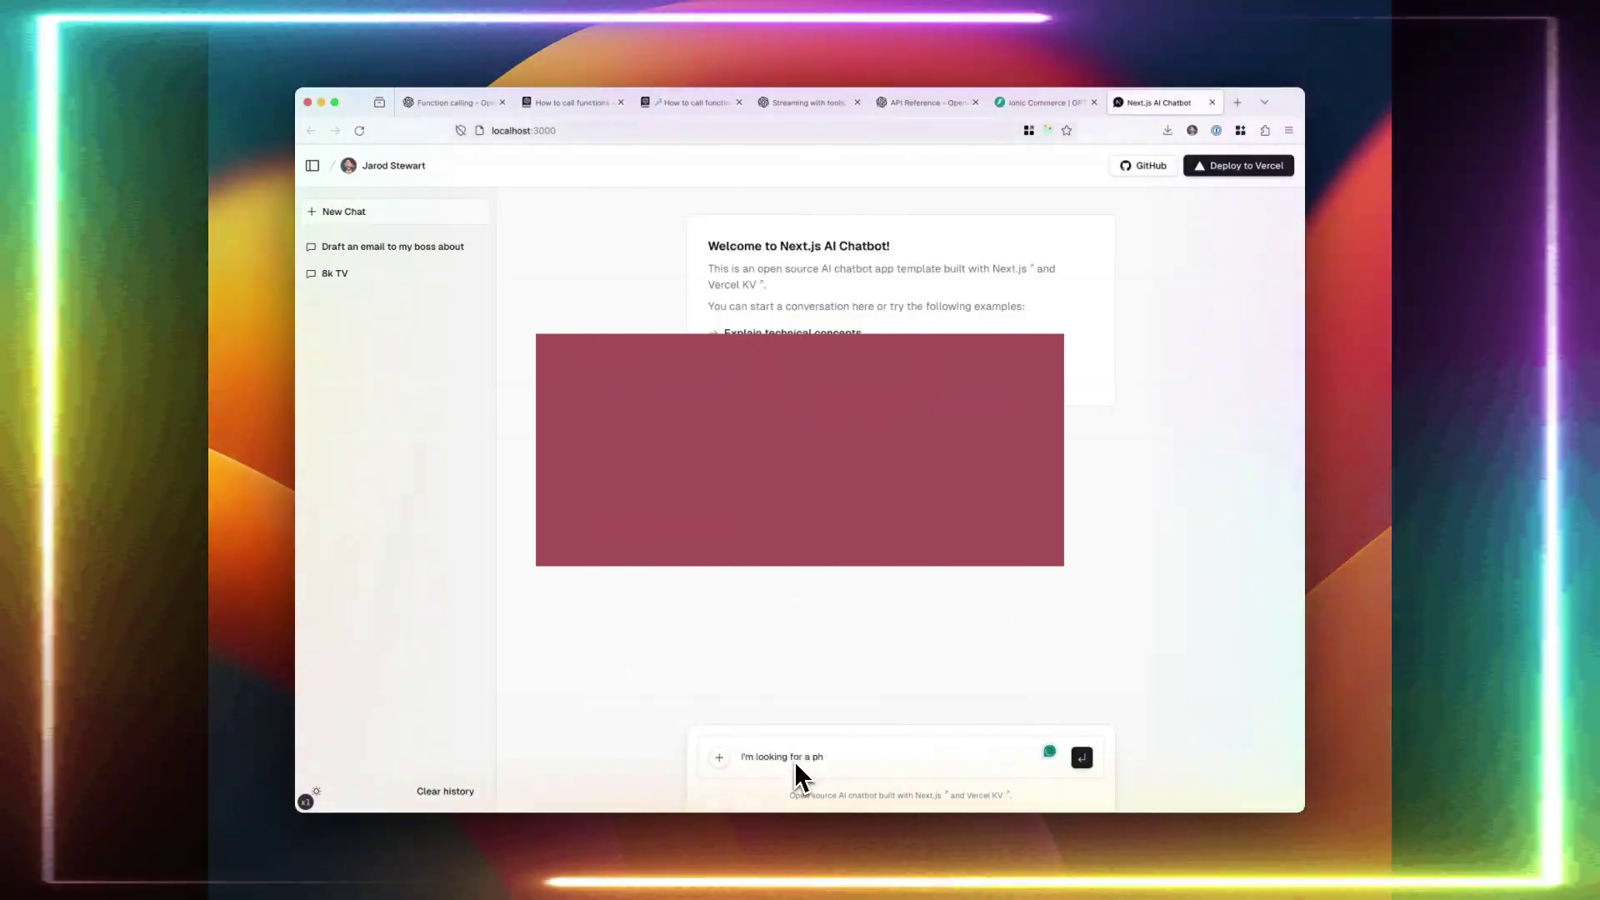
pyautogui.write('one case for my pixel 8 xl')
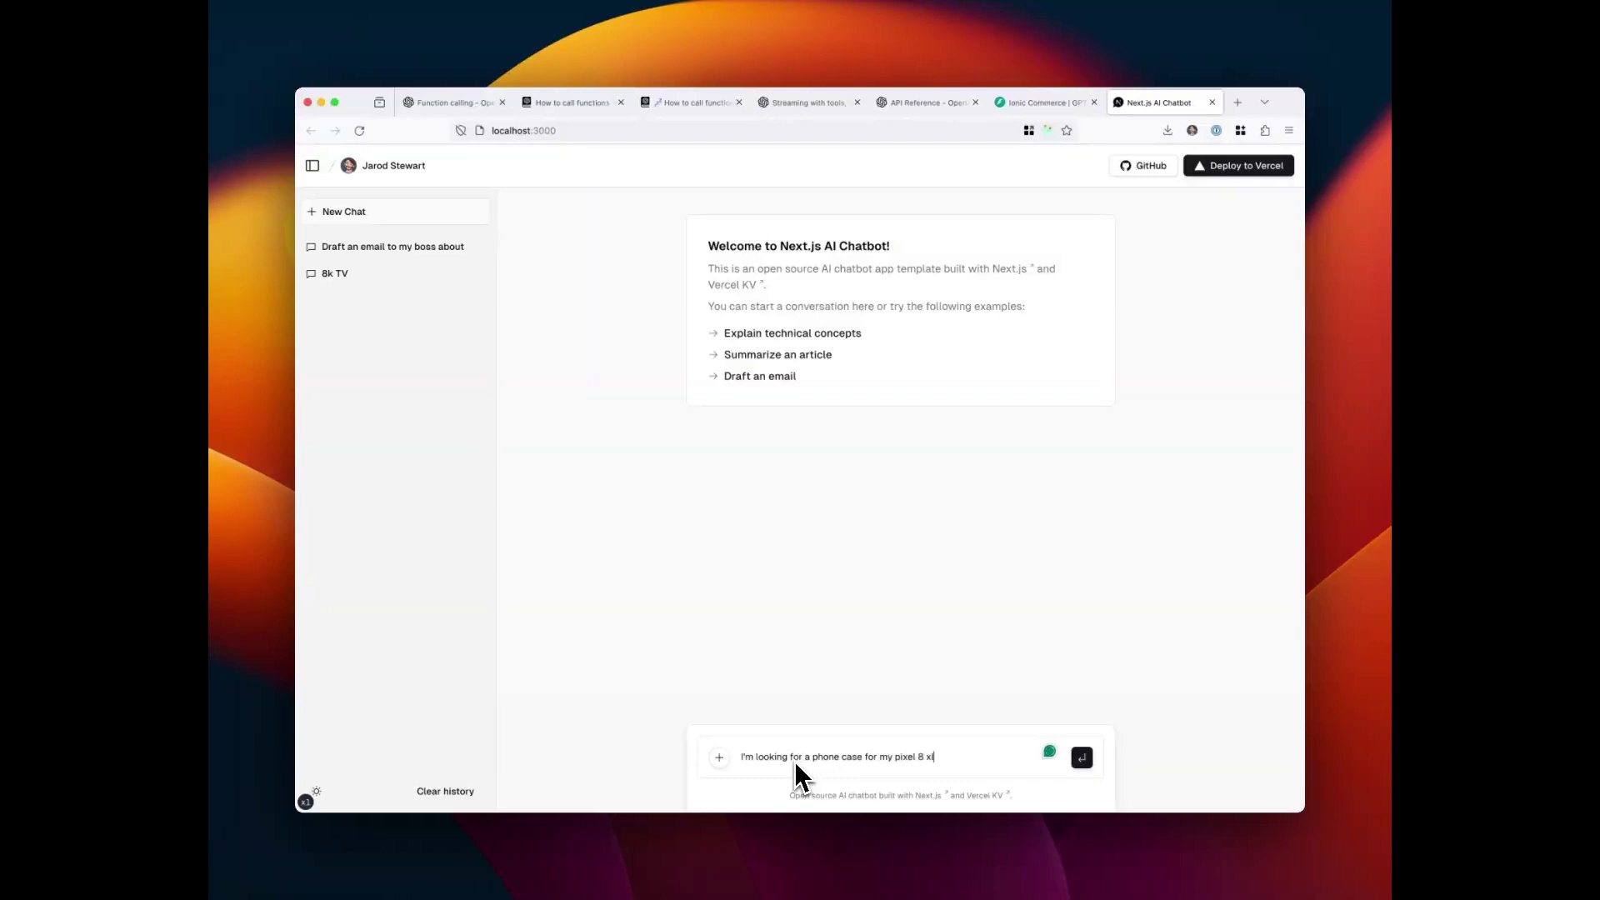
# Send the phone-case question, then view the Dexnor and ANTSHARE result pages
pyautogui.press('Return')
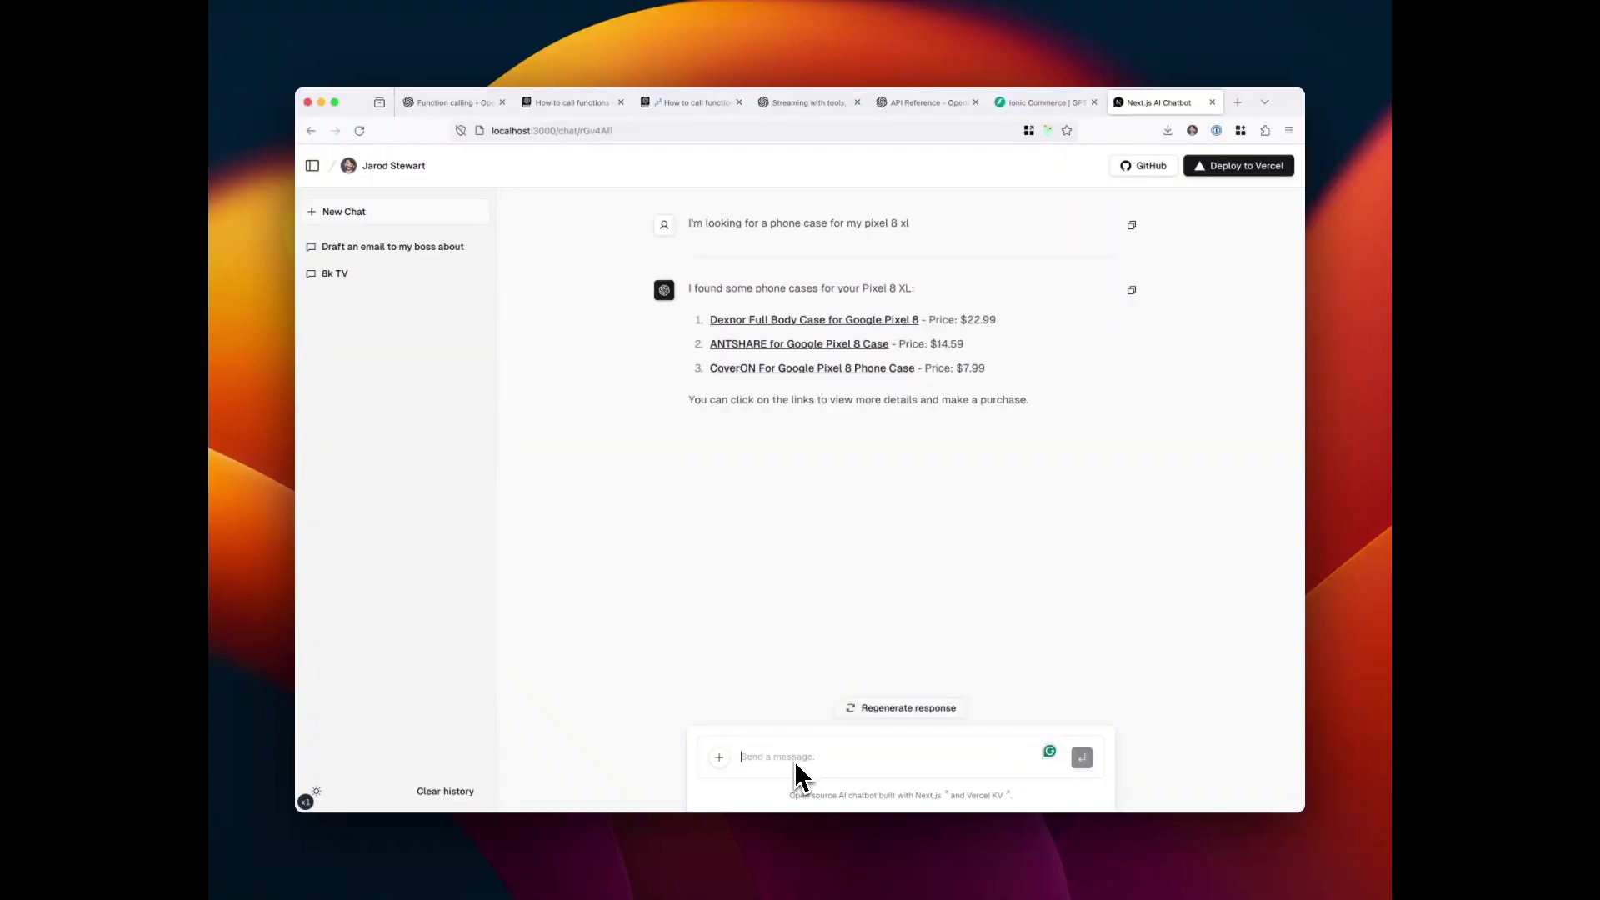
pyautogui.click(789, 322)
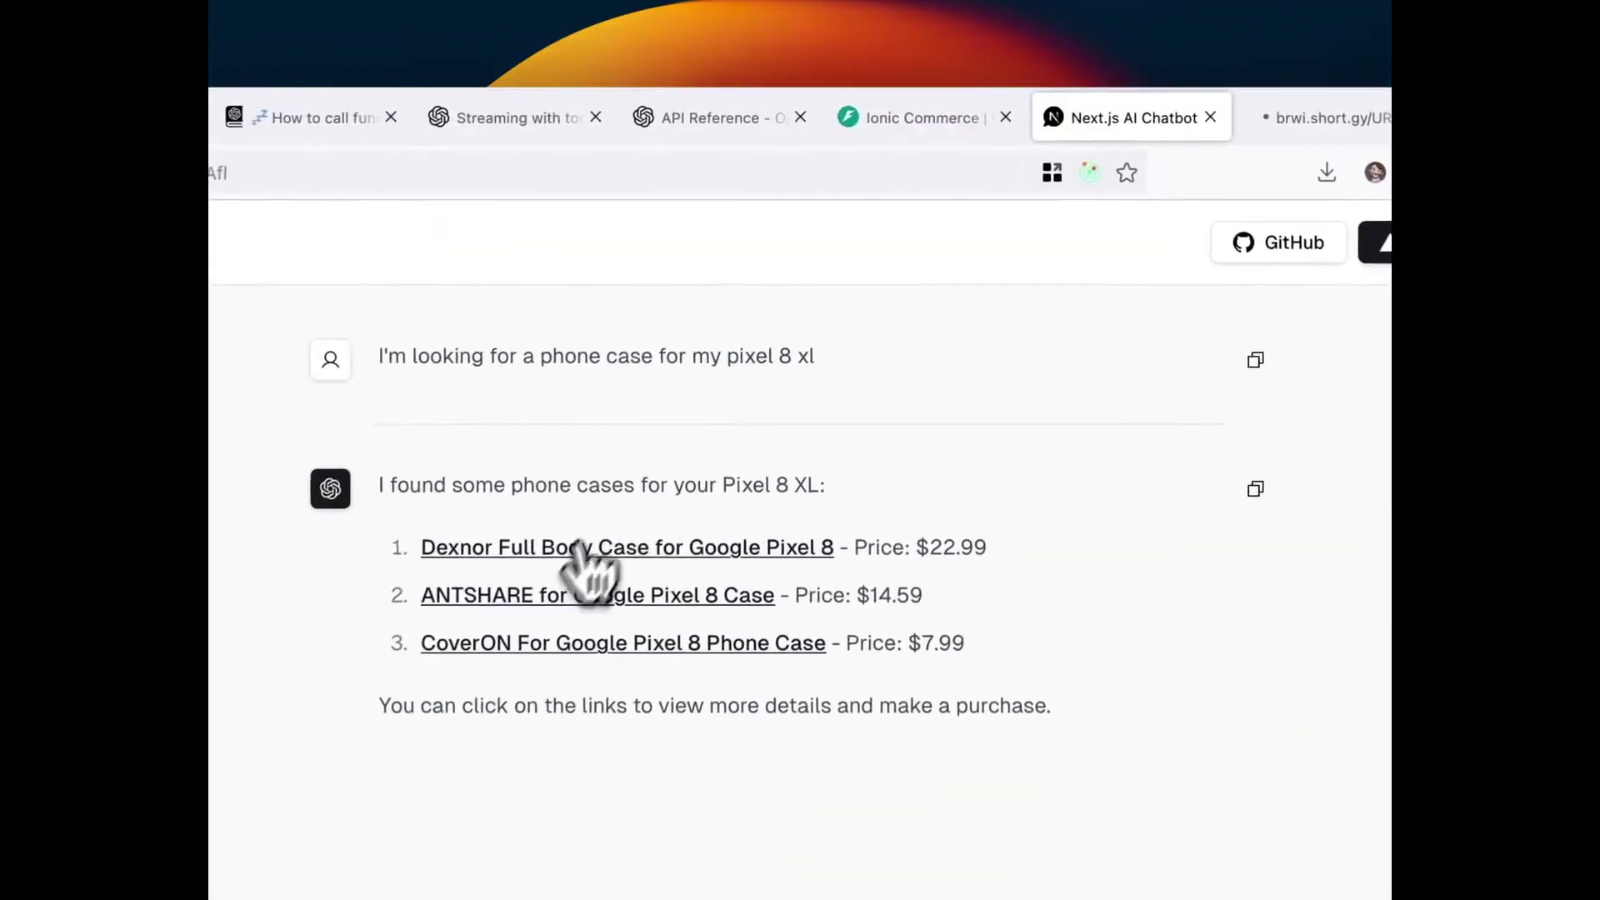
pyautogui.click(1082, 113)
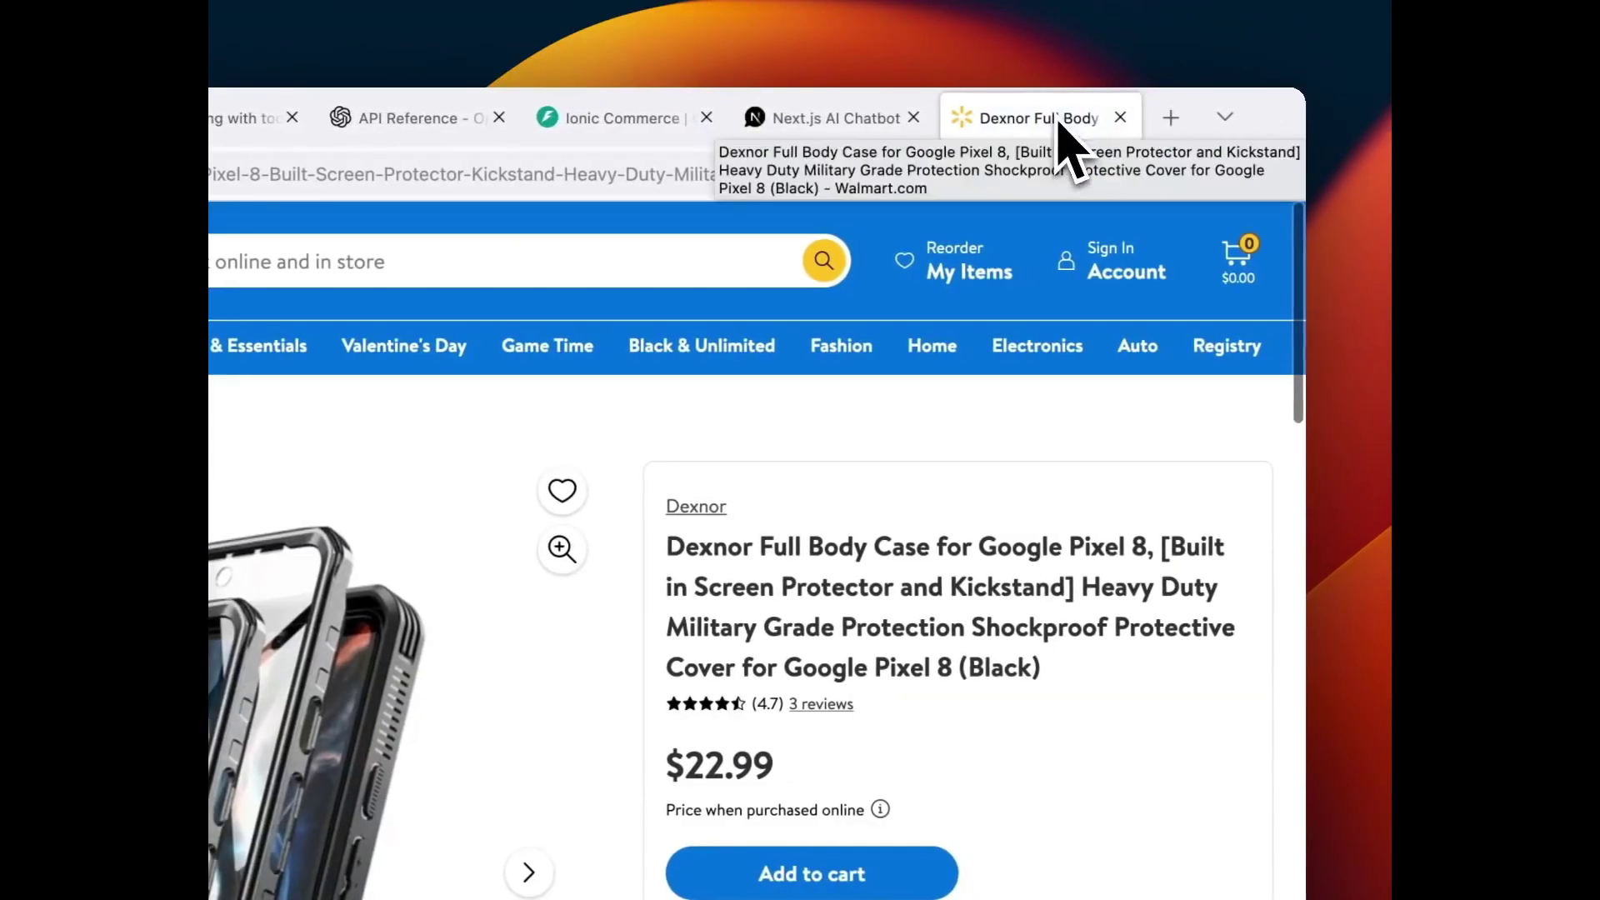
pyautogui.click(875, 117)
pyautogui.click(462, 603)
pyautogui.click(890, 120)
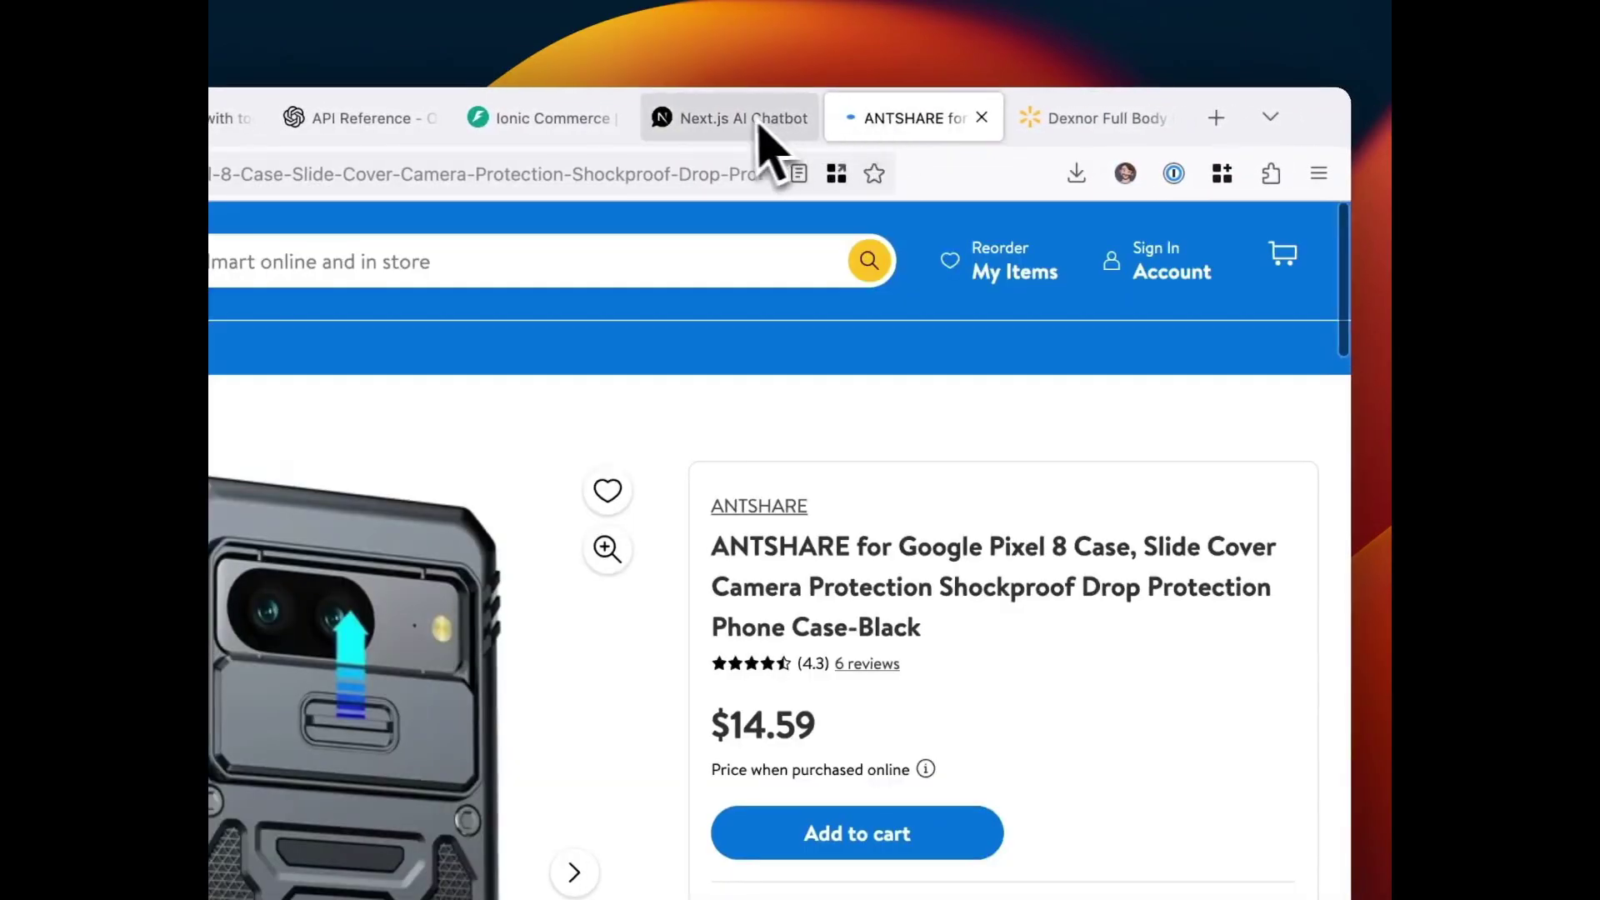
pyautogui.click(750, 124)
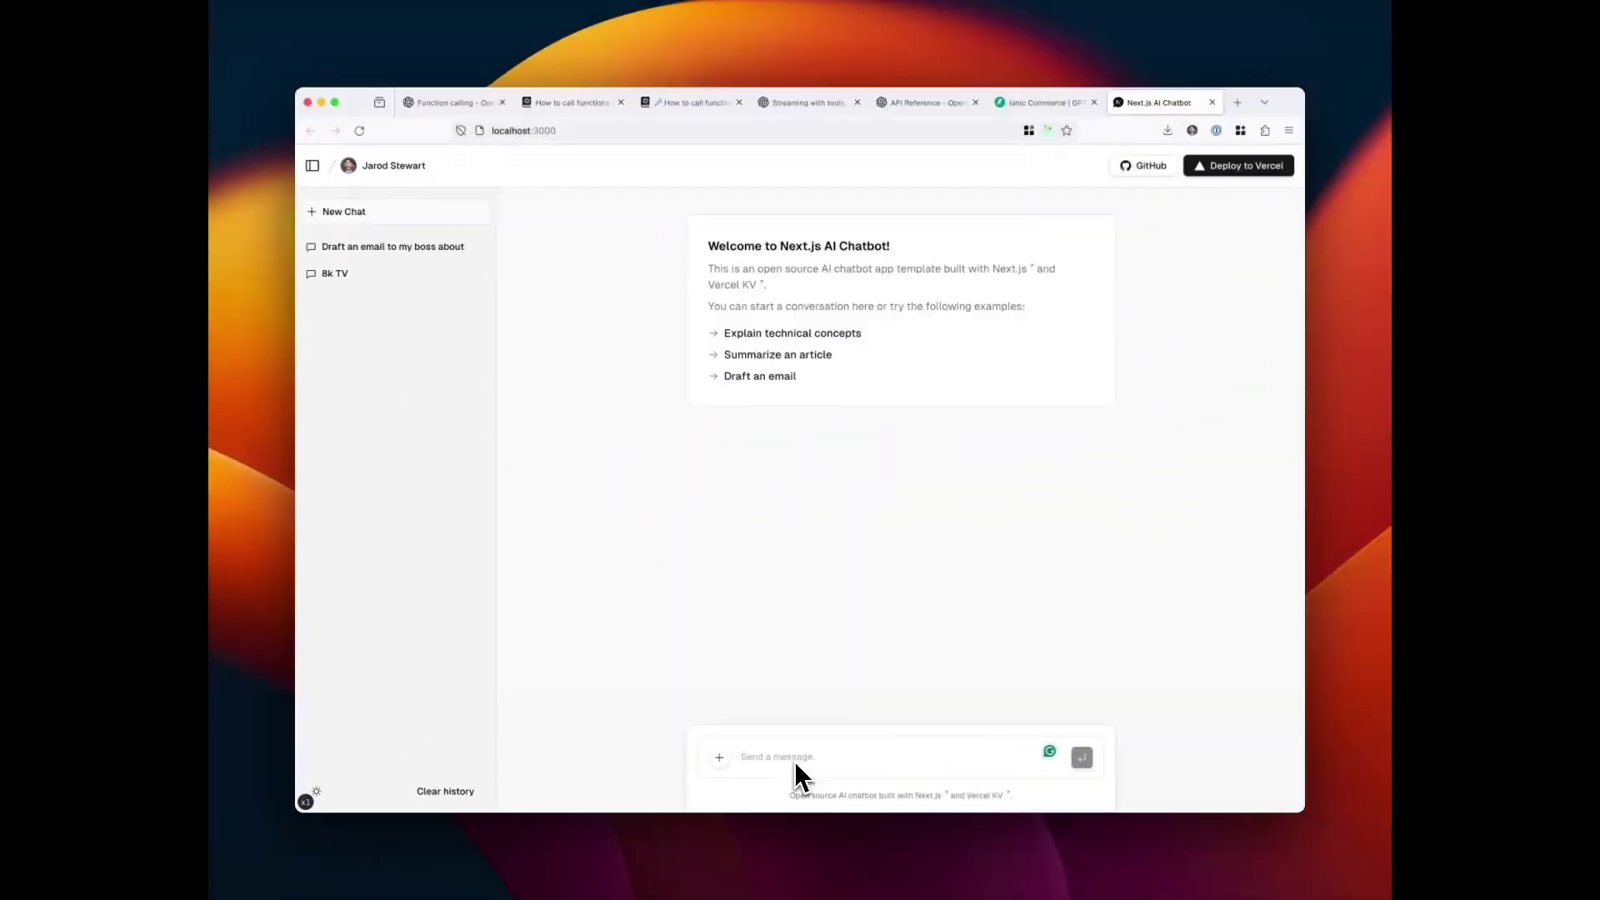
pyautogui.write('f')
# Resend the corrected Pixel 8 XL case question and revisit the Dexnor and ANTSHARE pages
pyautogui.press('BackSpace')
pyautogui.write('for a phone case for my pixel 8')
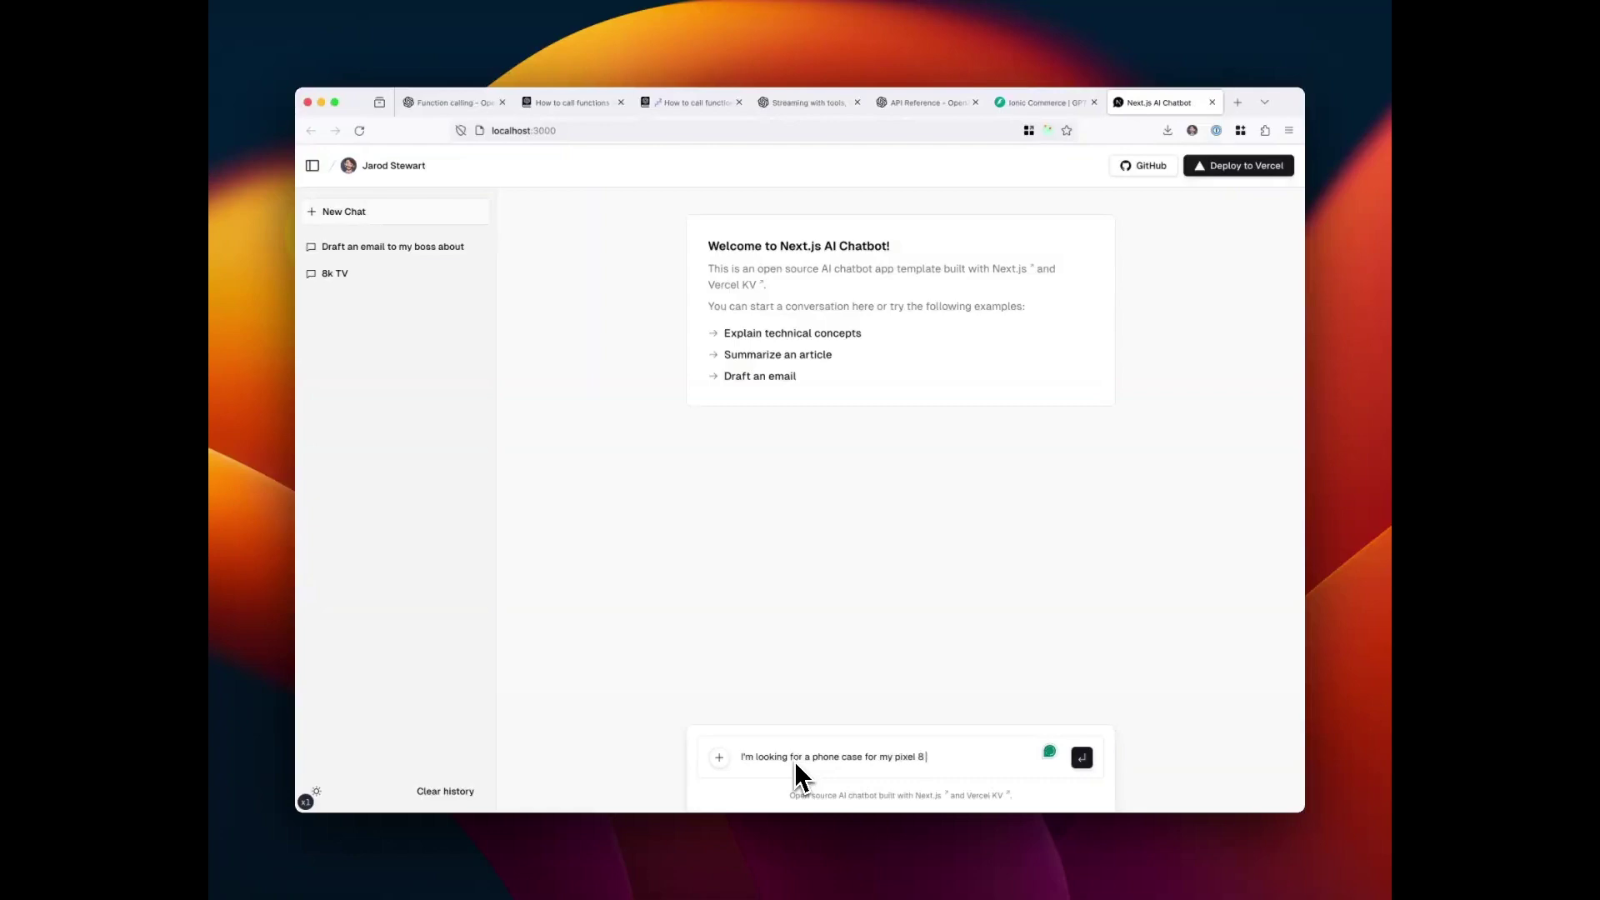
pyautogui.write('xl')
pyautogui.press('Return')
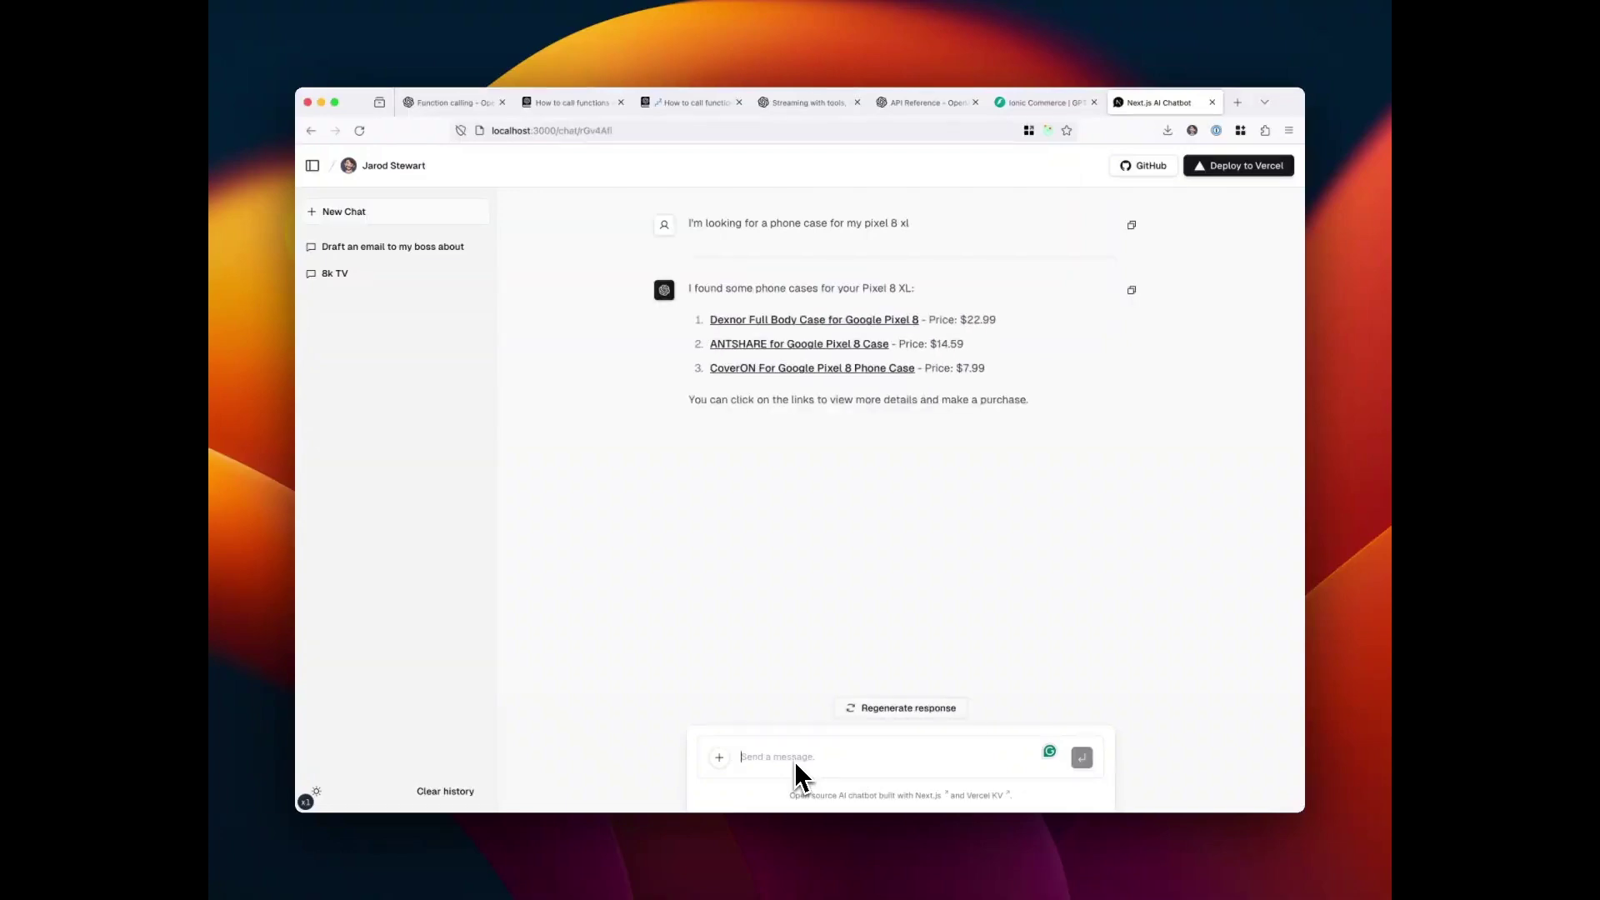
pyautogui.keyDown('super'); pyautogui.click(792, 326); pyautogui.keyUp('super')
pyautogui.click(1082, 119)
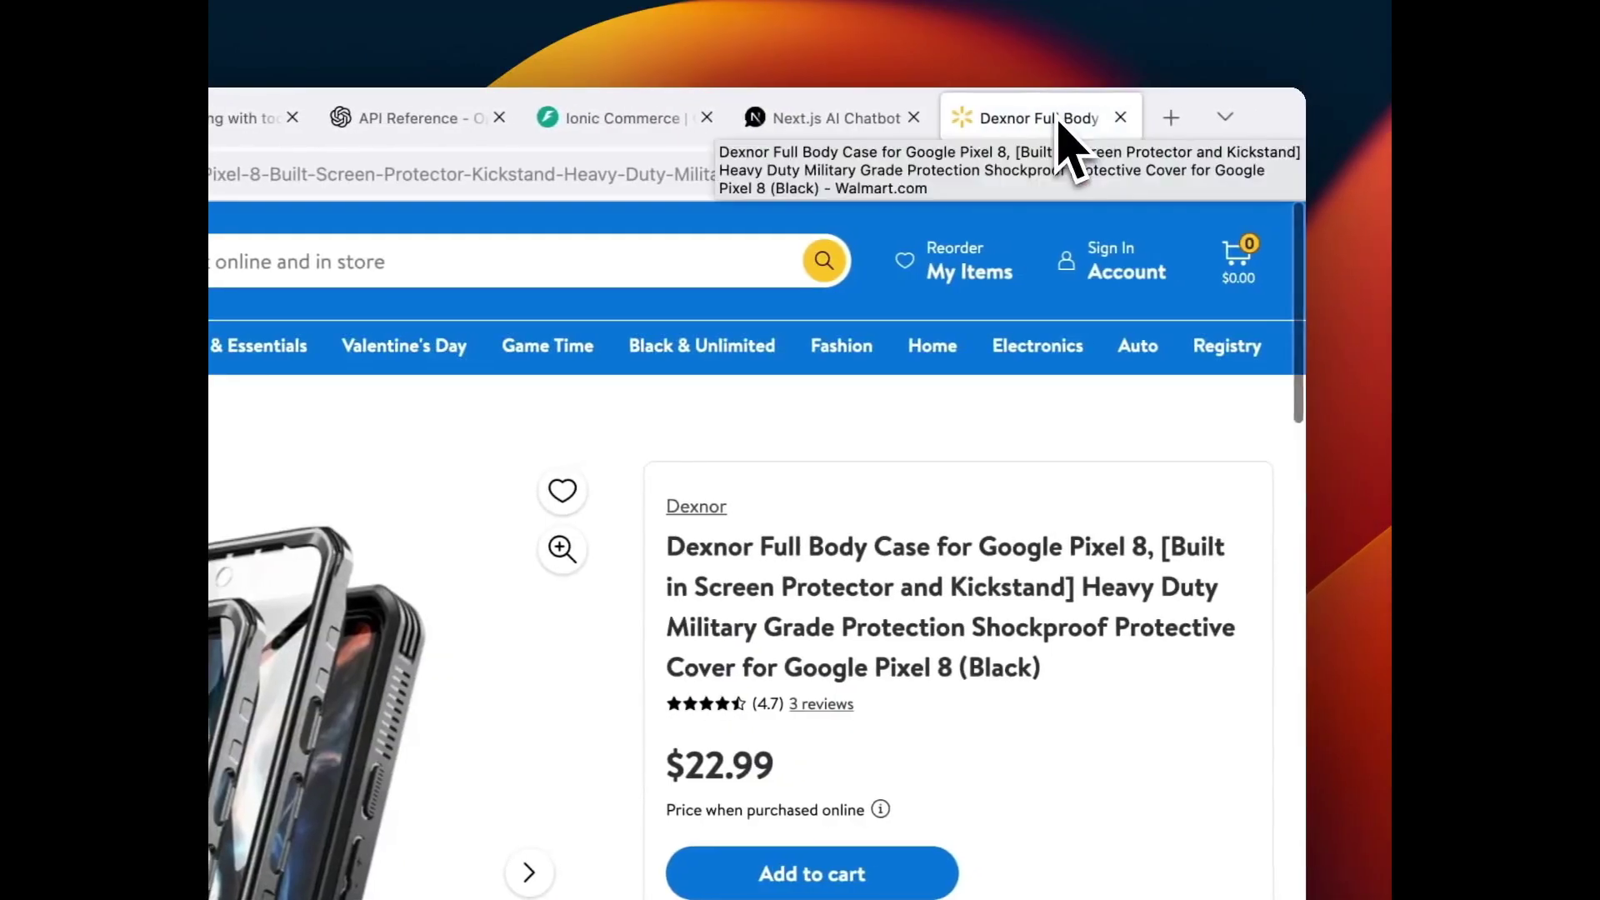
pyautogui.click(875, 118)
pyautogui.keyDown('super'); pyautogui.click(538, 605); pyautogui.keyUp('super')
pyautogui.click(895, 120)
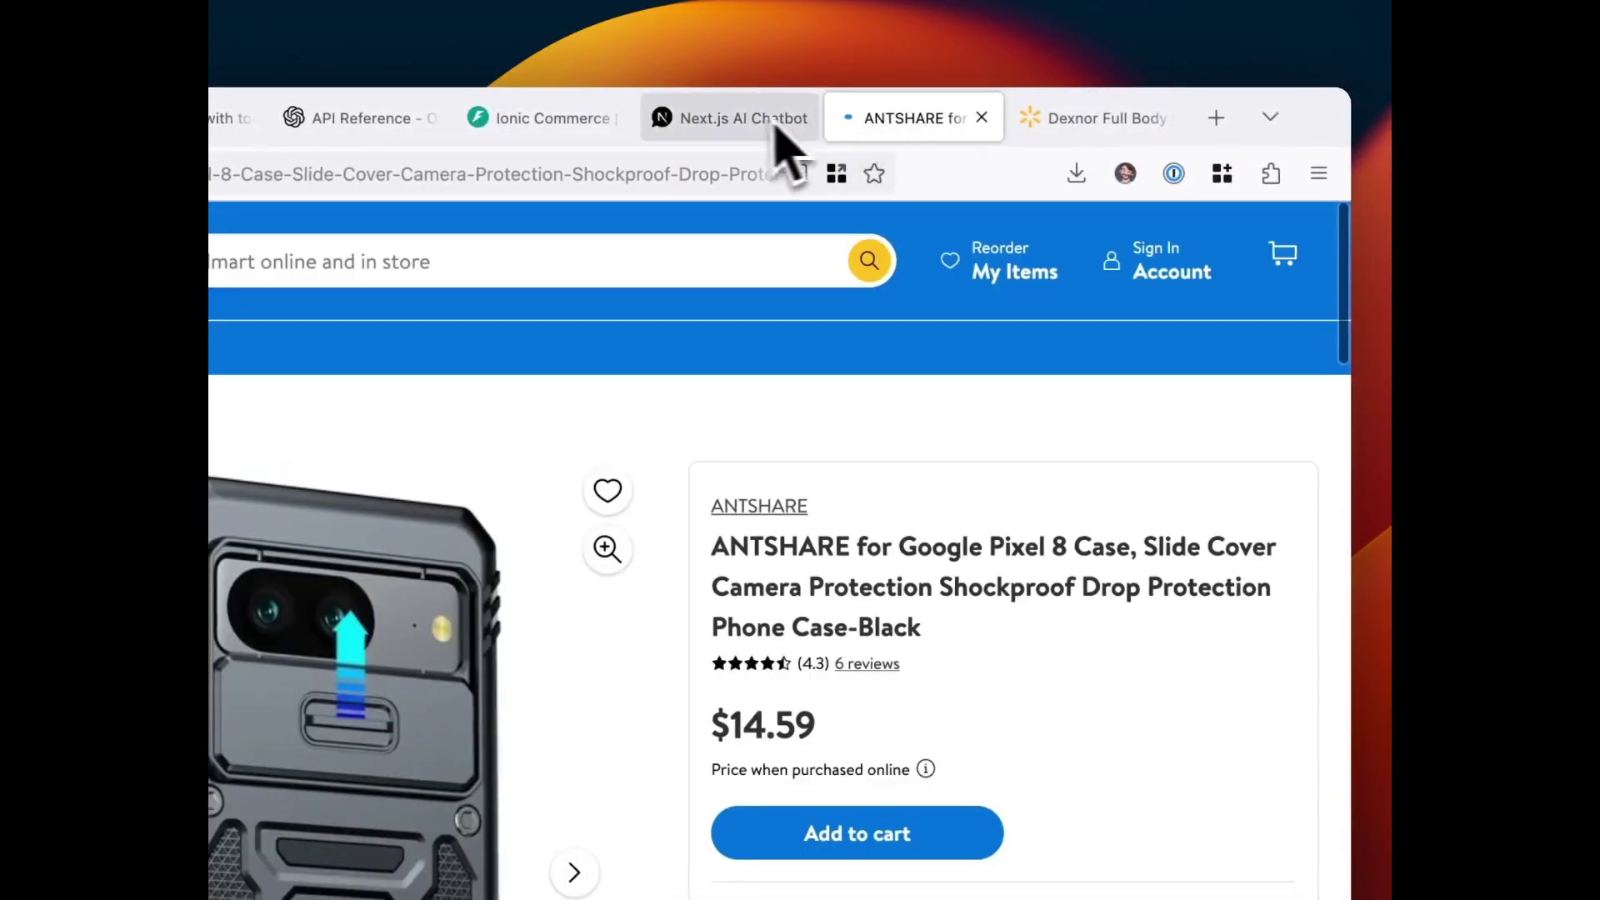
pyautogui.click(756, 120)
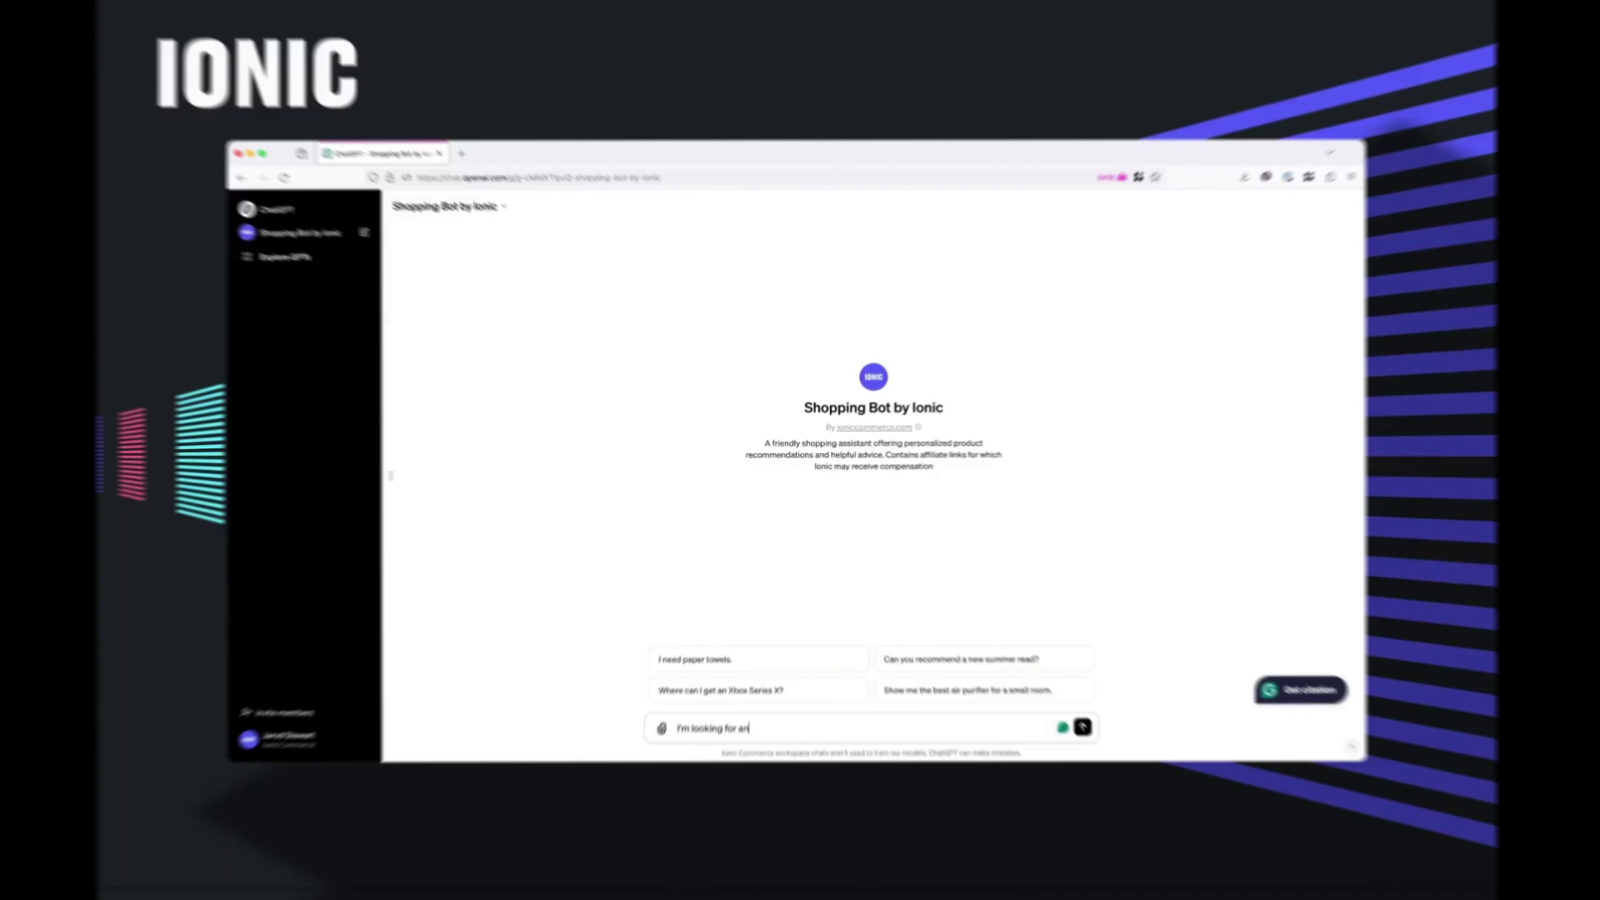
pyautogui.write('8k TV for under $2500')
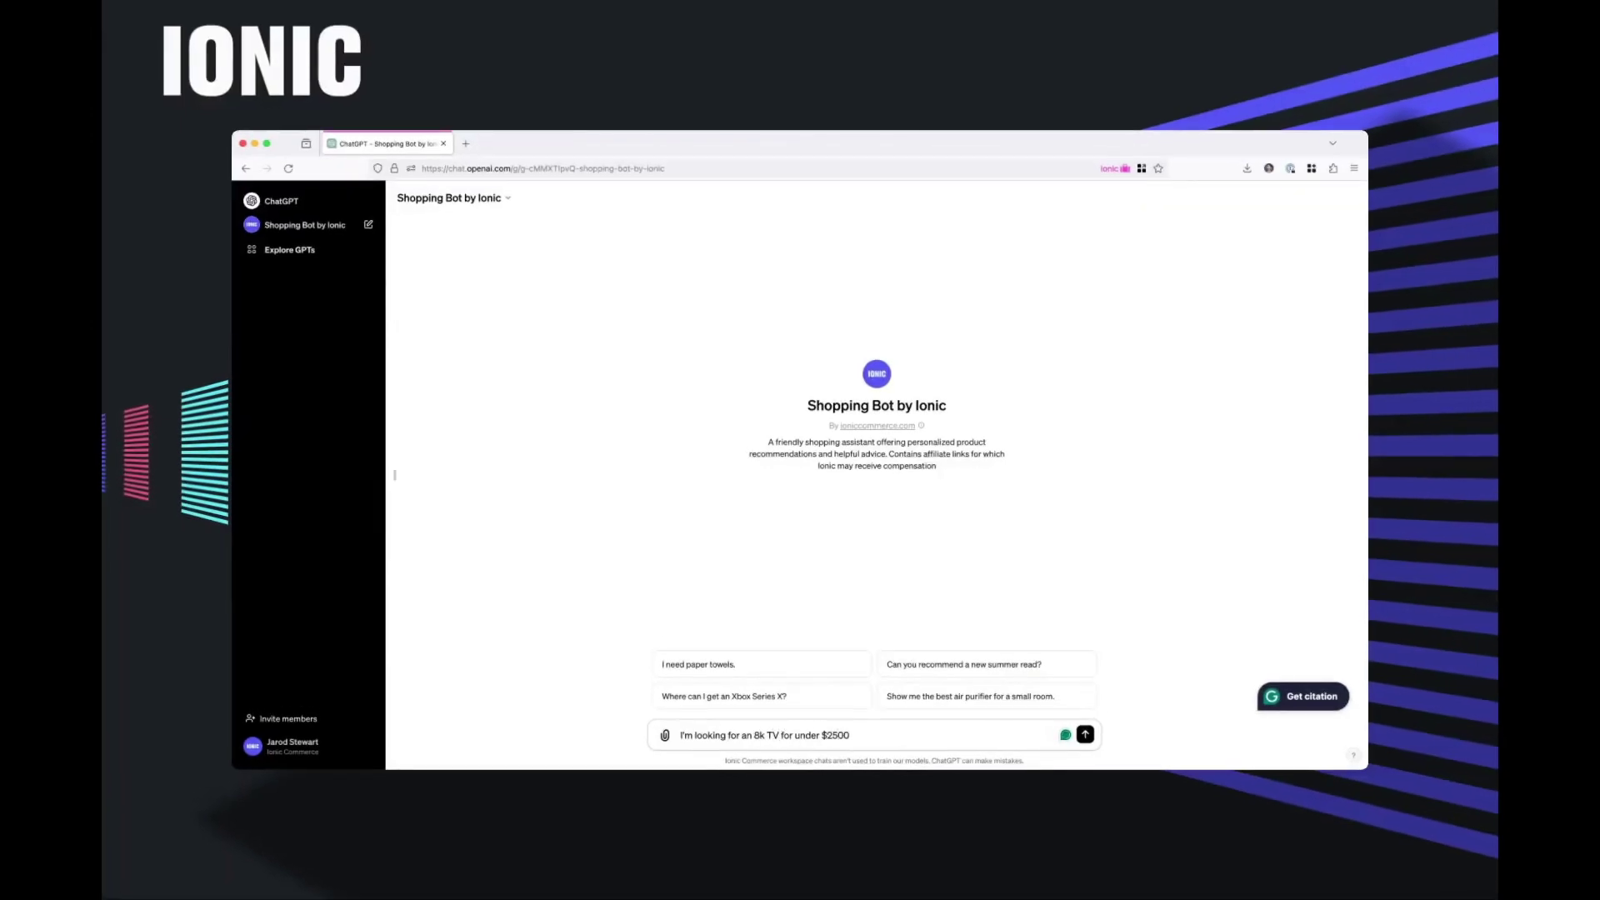
# Ask Shopping Bot by Ionic for an 8K TV under $2500
pyautogui.press('Return')
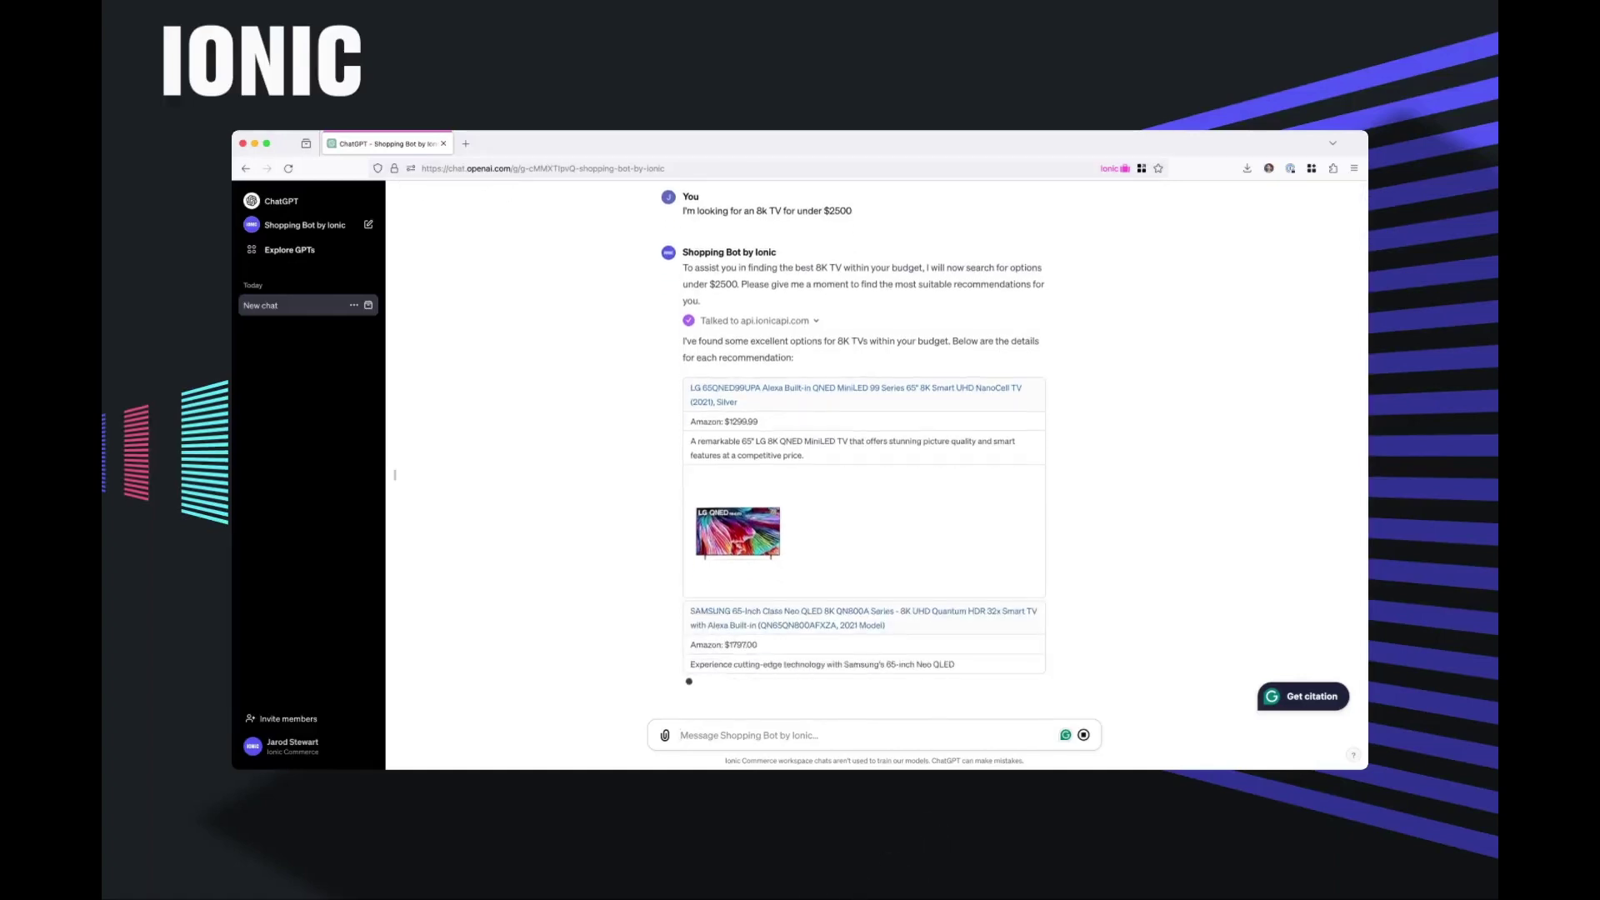
pyautogui.write("I'm looking for an 8k TV for under $250")
pyautogui.press('Return')
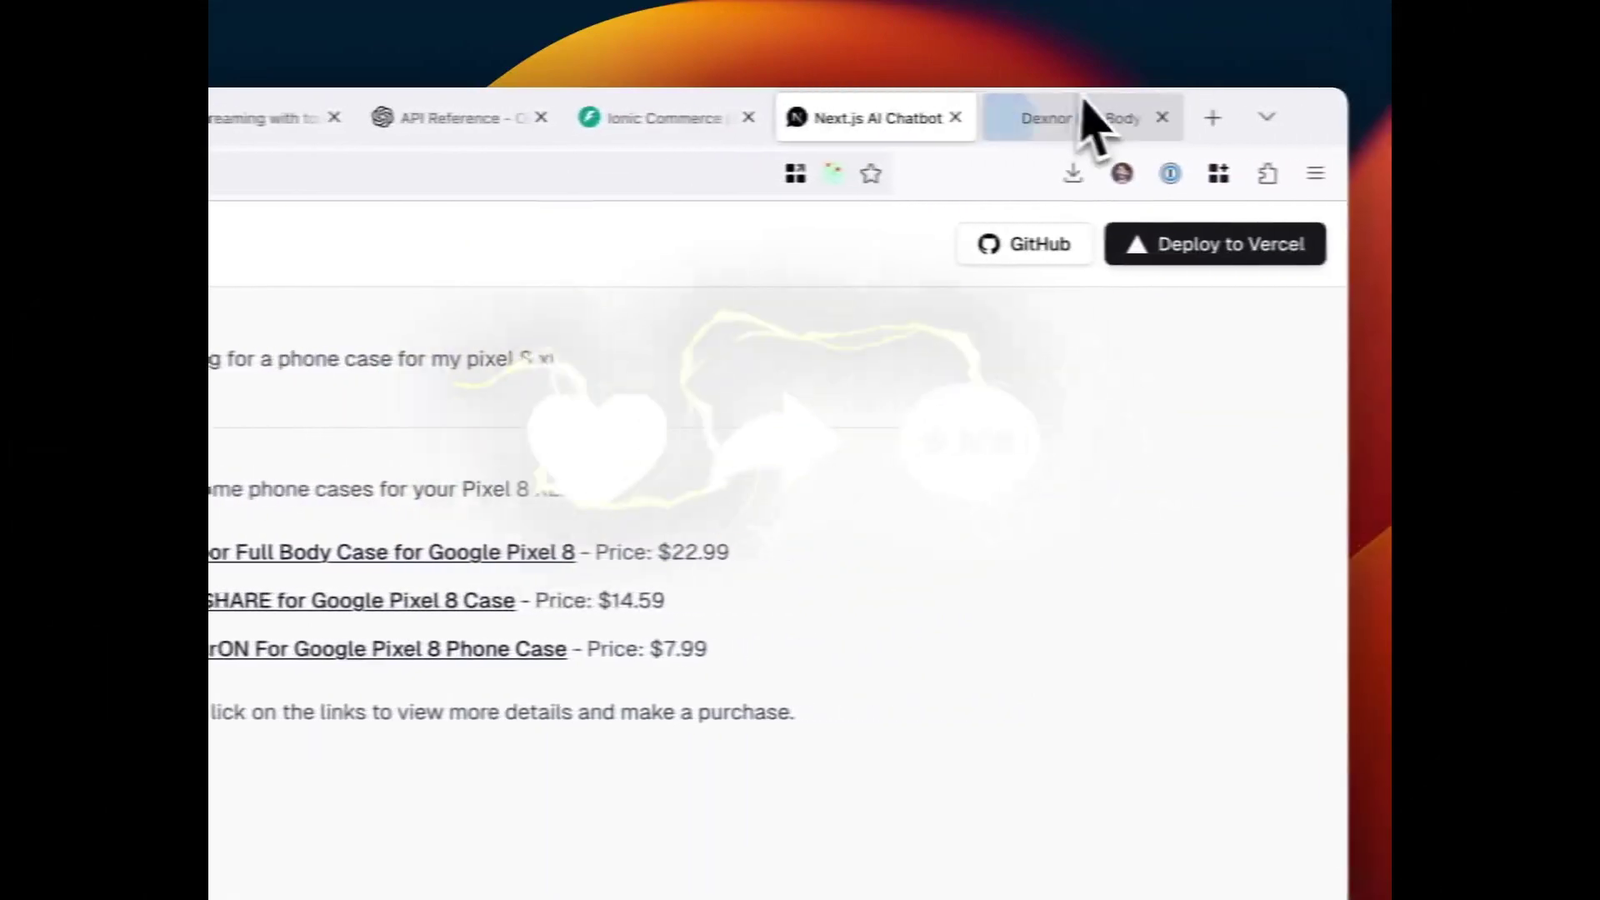
# Open the Dexnor and ANTSHARE case pages in new tabs, then return to the chatbot
pyautogui.click(1065, 120)
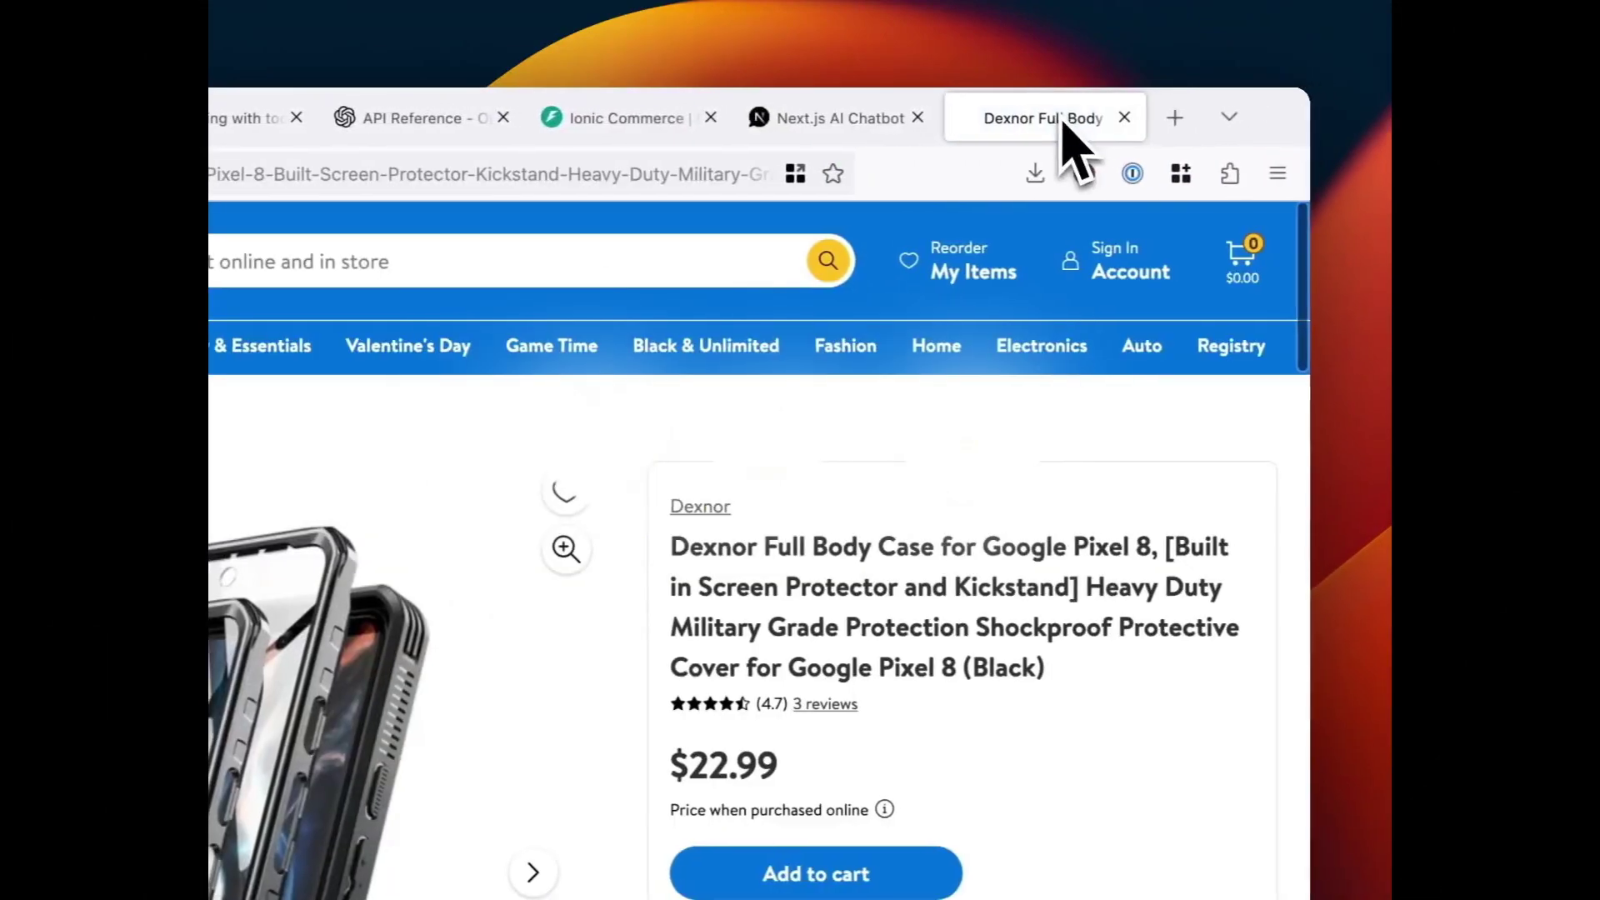
pyautogui.click(847, 126)
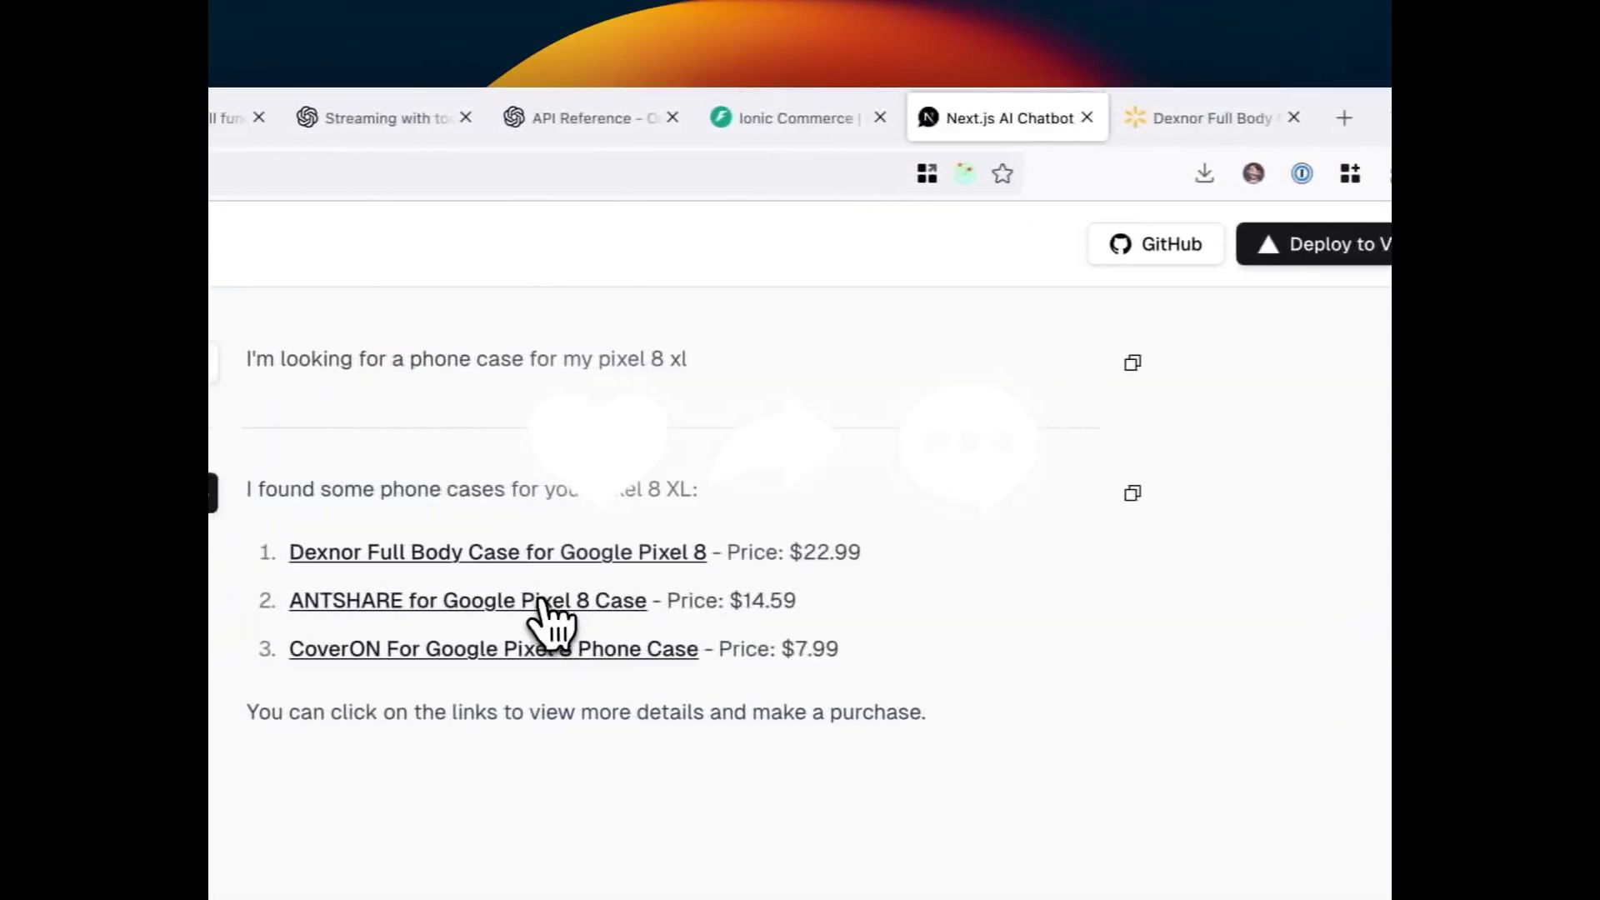
pyautogui.click(551, 603)
pyautogui.click(907, 126)
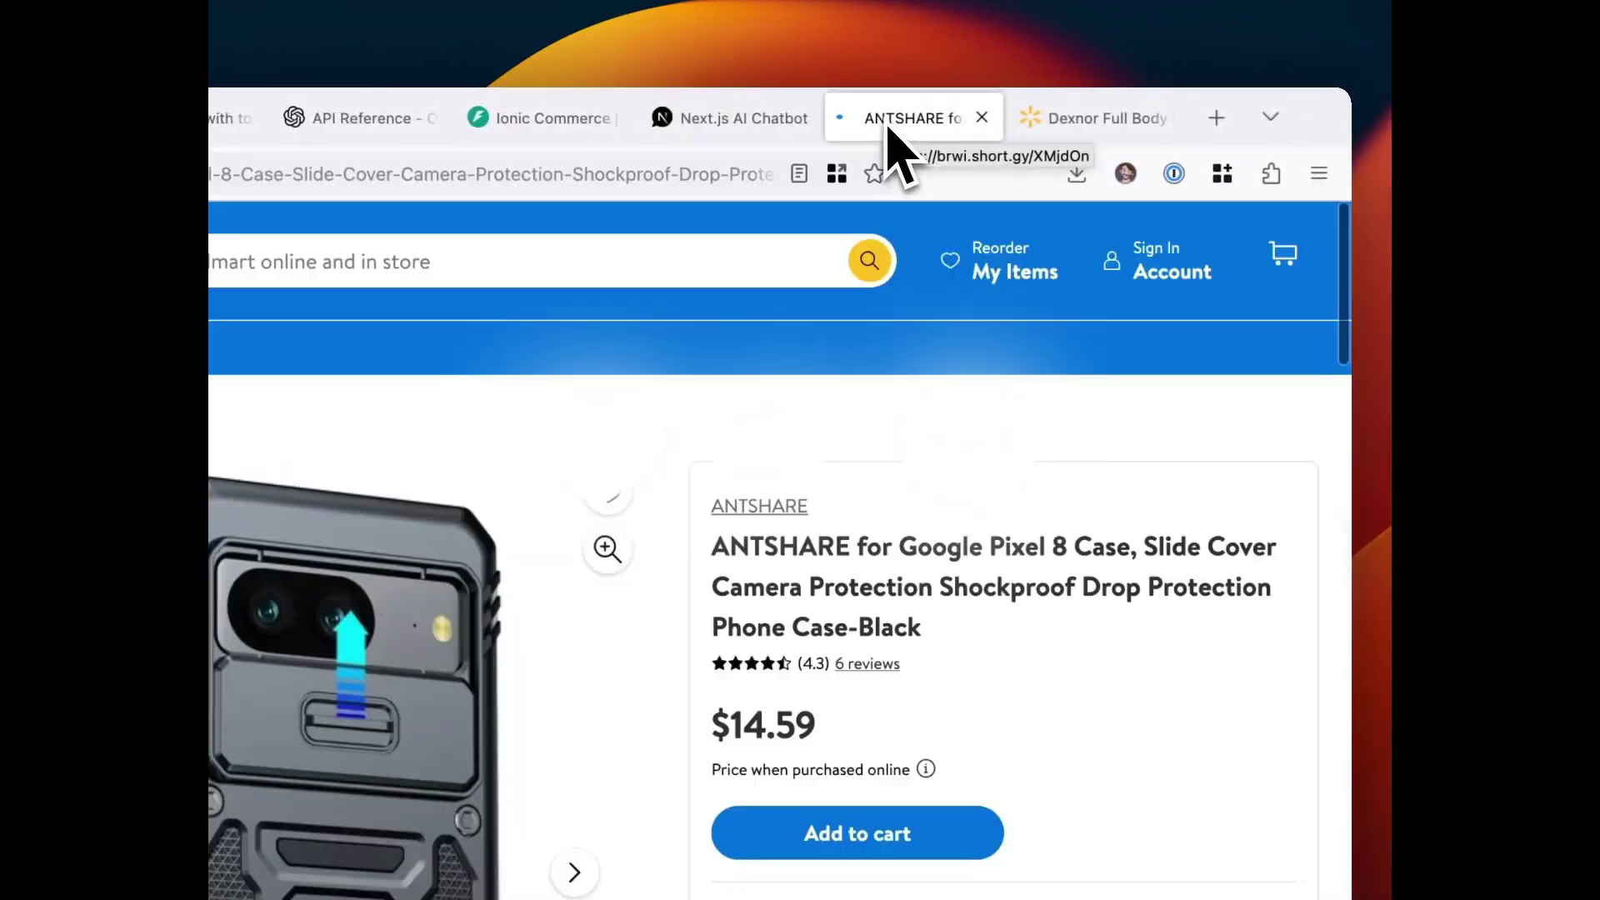
pyautogui.click(741, 123)
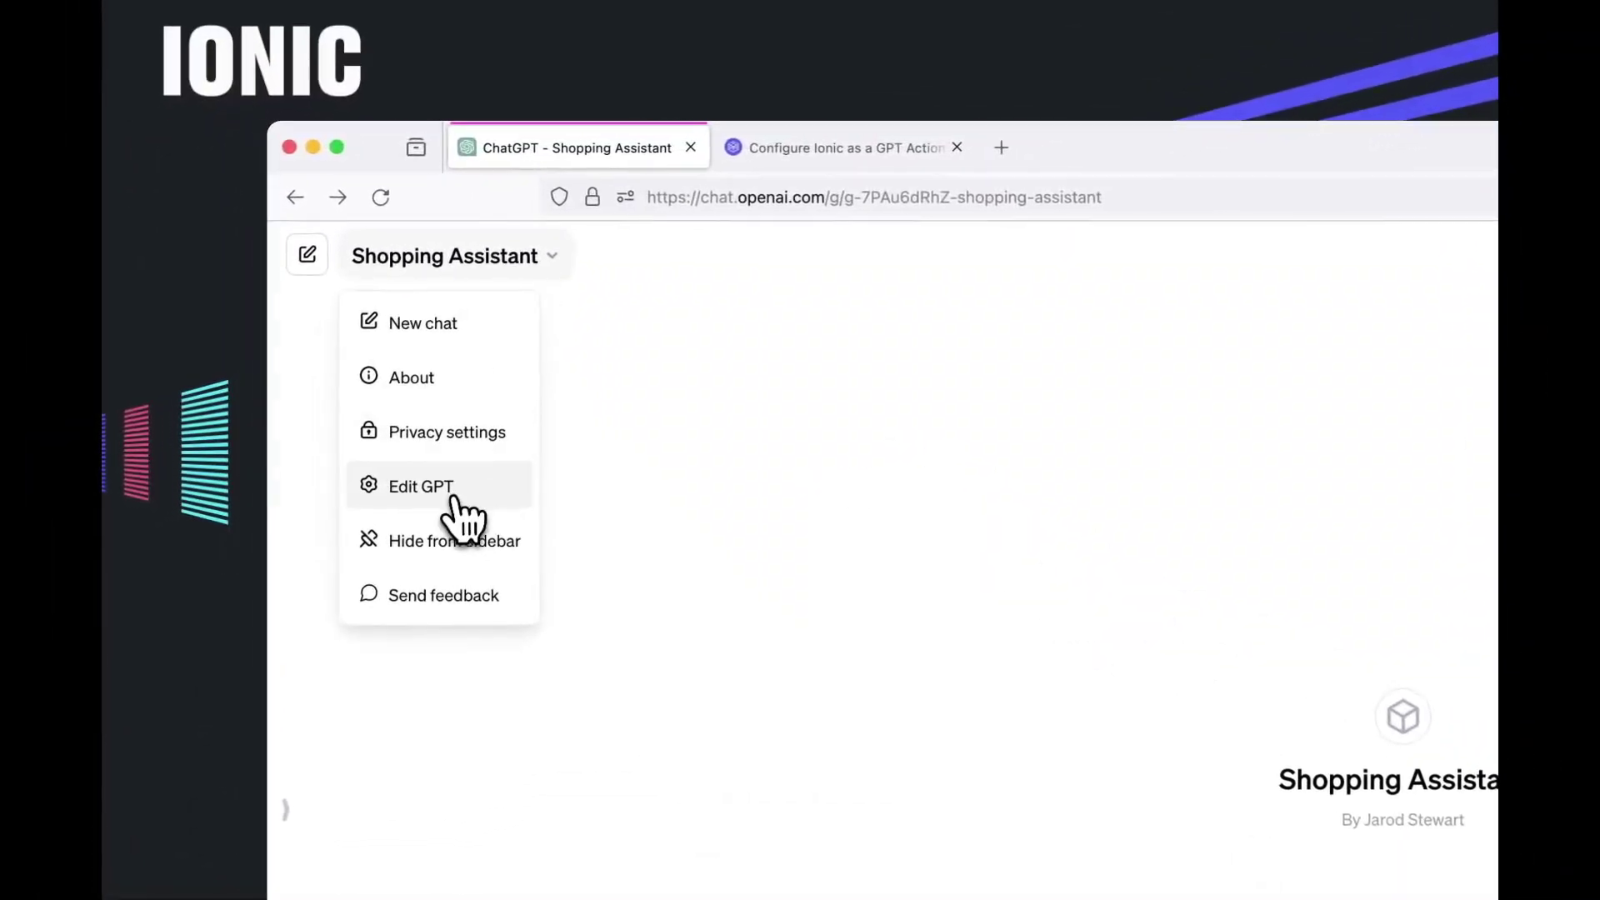
# Edit the Shopping Assistant GPT and start a new action imported from a URL
pyautogui.click(458, 487)
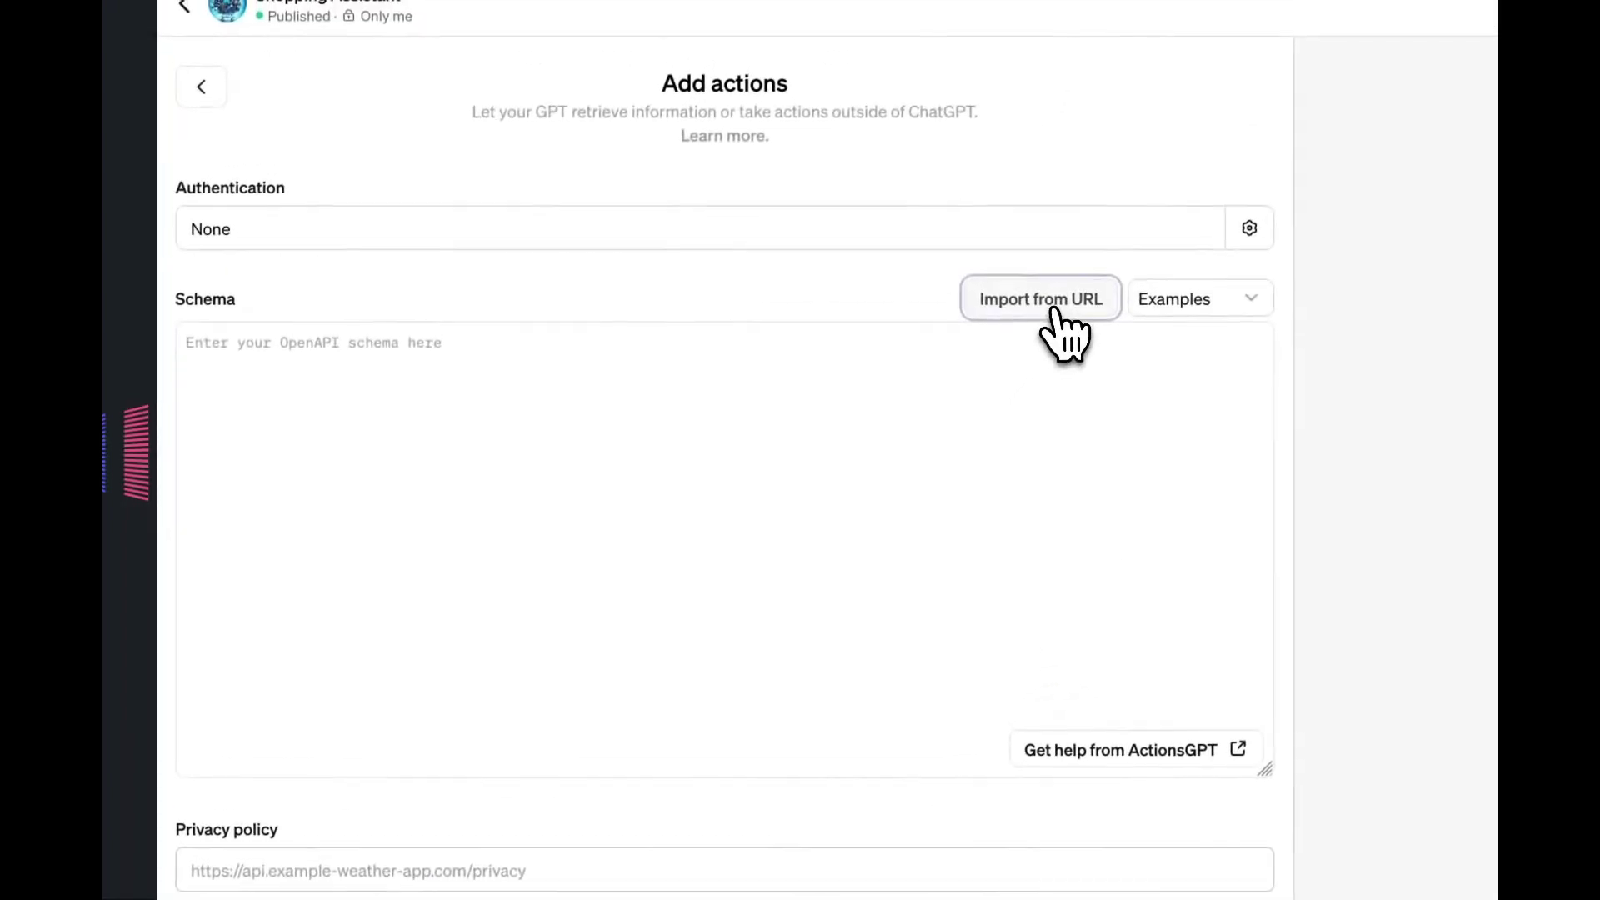
pyautogui.click(1057, 316)
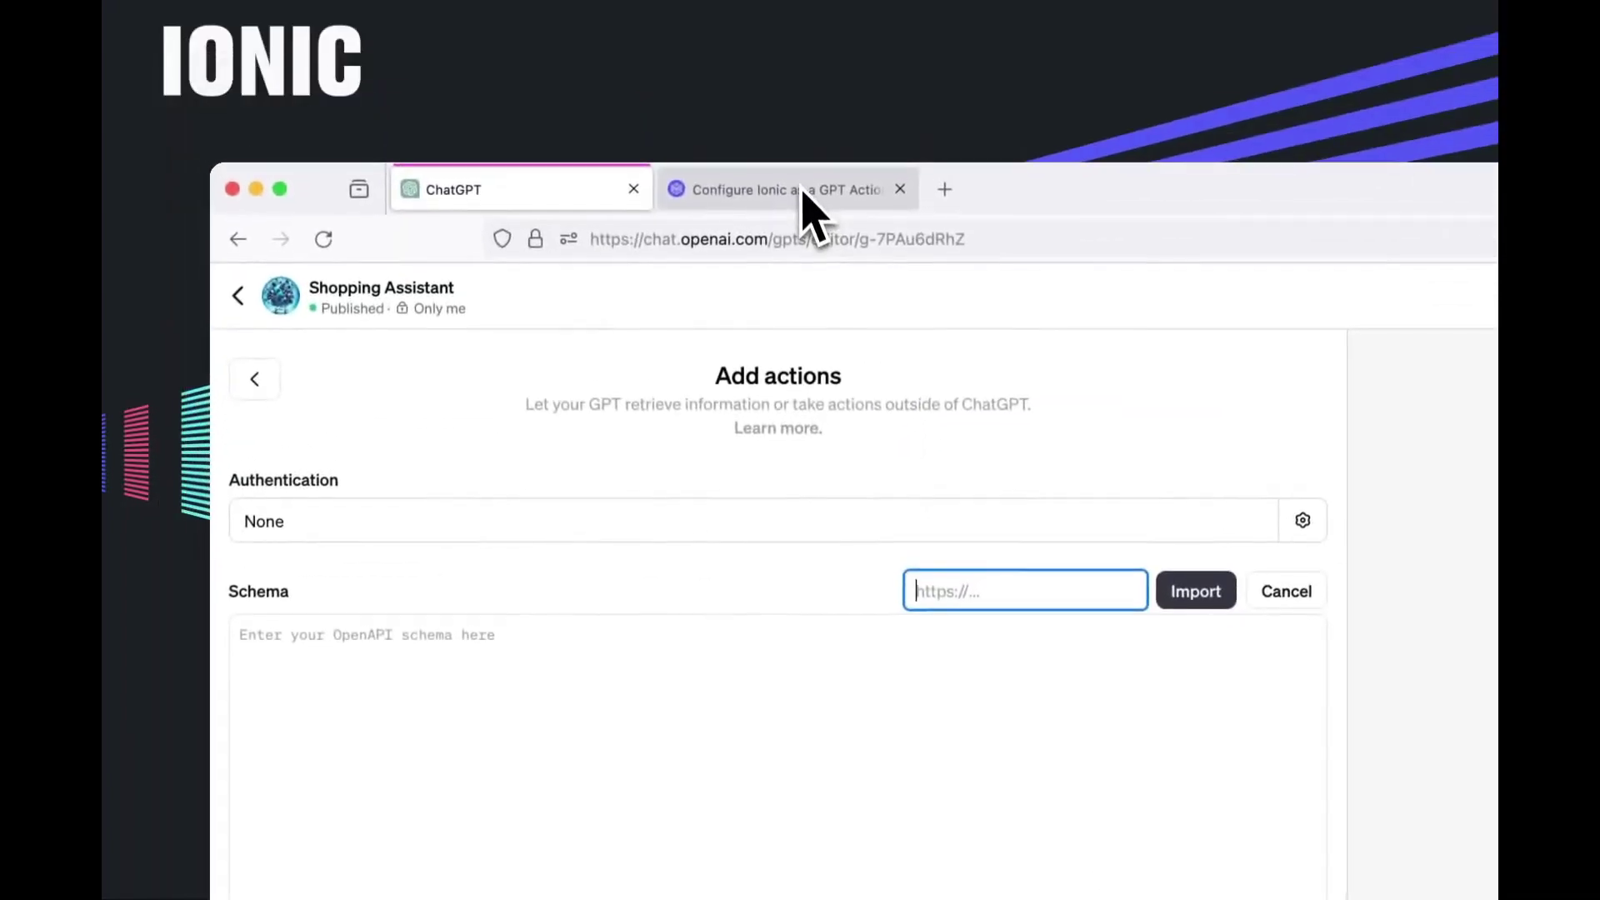
# Copy the Ionic API spec and privacy policy URLs from Ionic's GPT Action guide
pyautogui.click(803, 201)
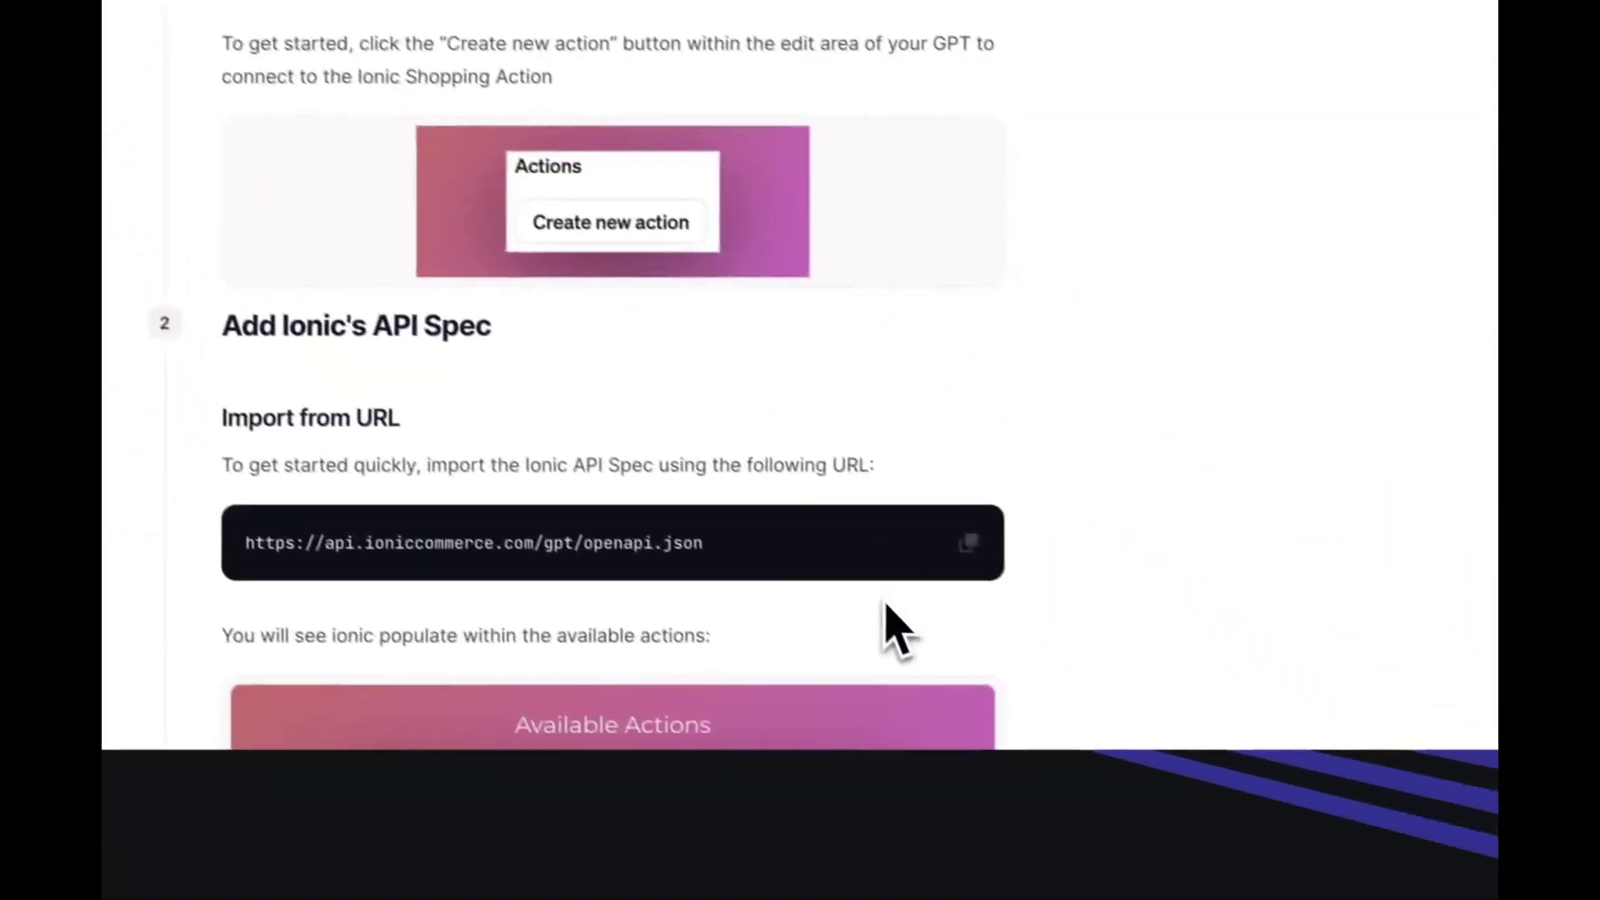
pyautogui.click(947, 525)
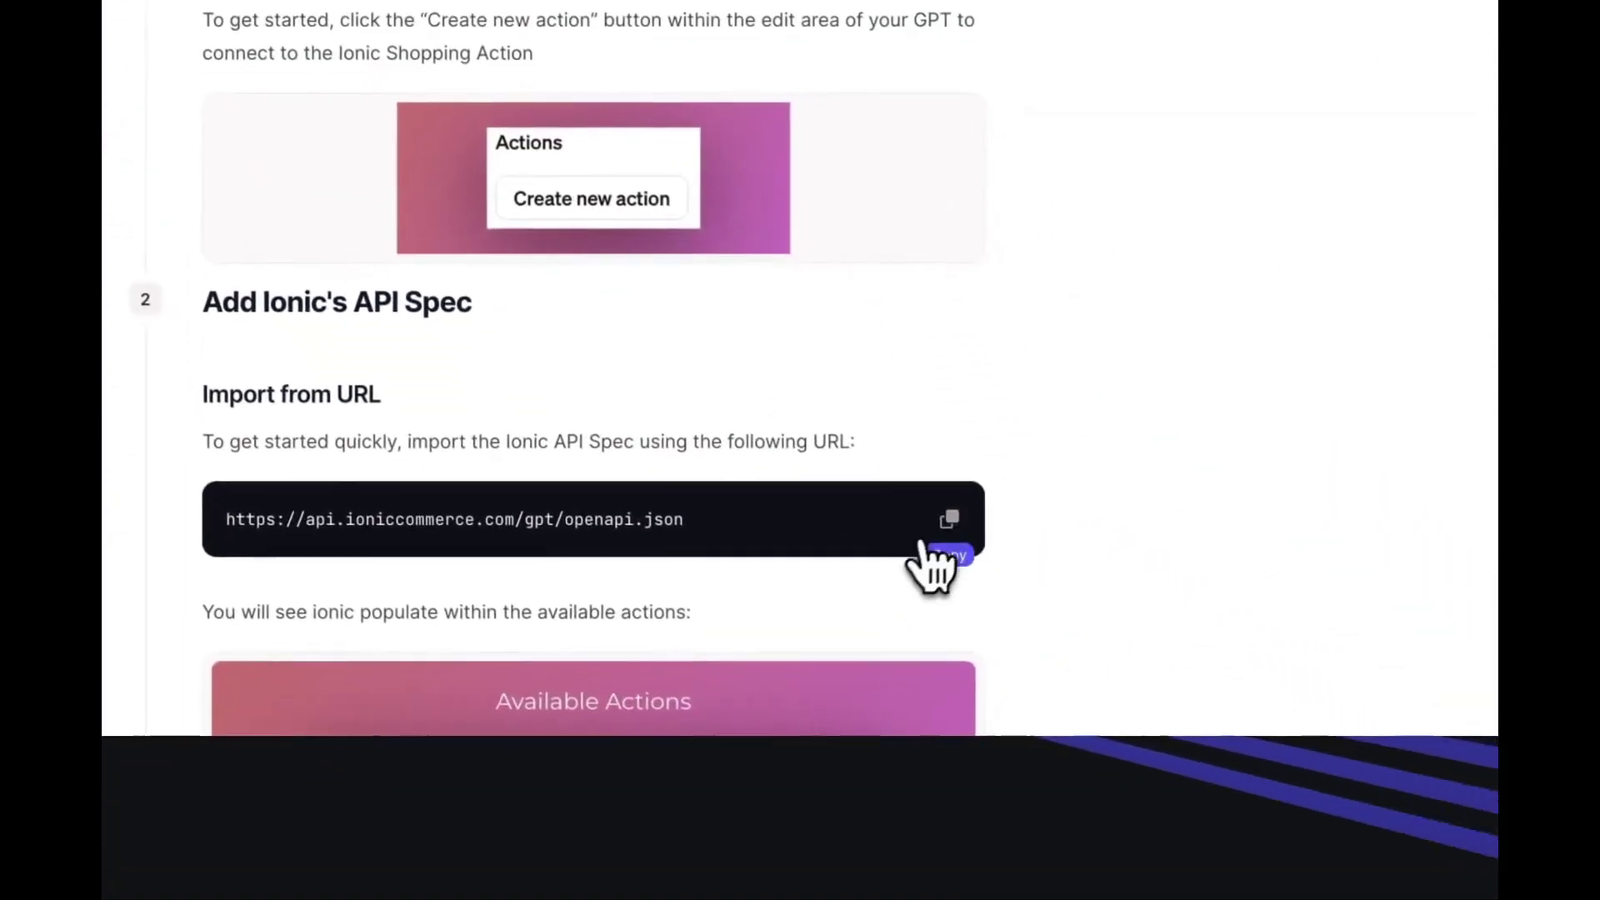
pyautogui.scroll(-1, 956, 543)
pyautogui.scroll(-2, 957, 544)
pyautogui.scroll(-1, 956, 544)
pyautogui.click(947, 534)
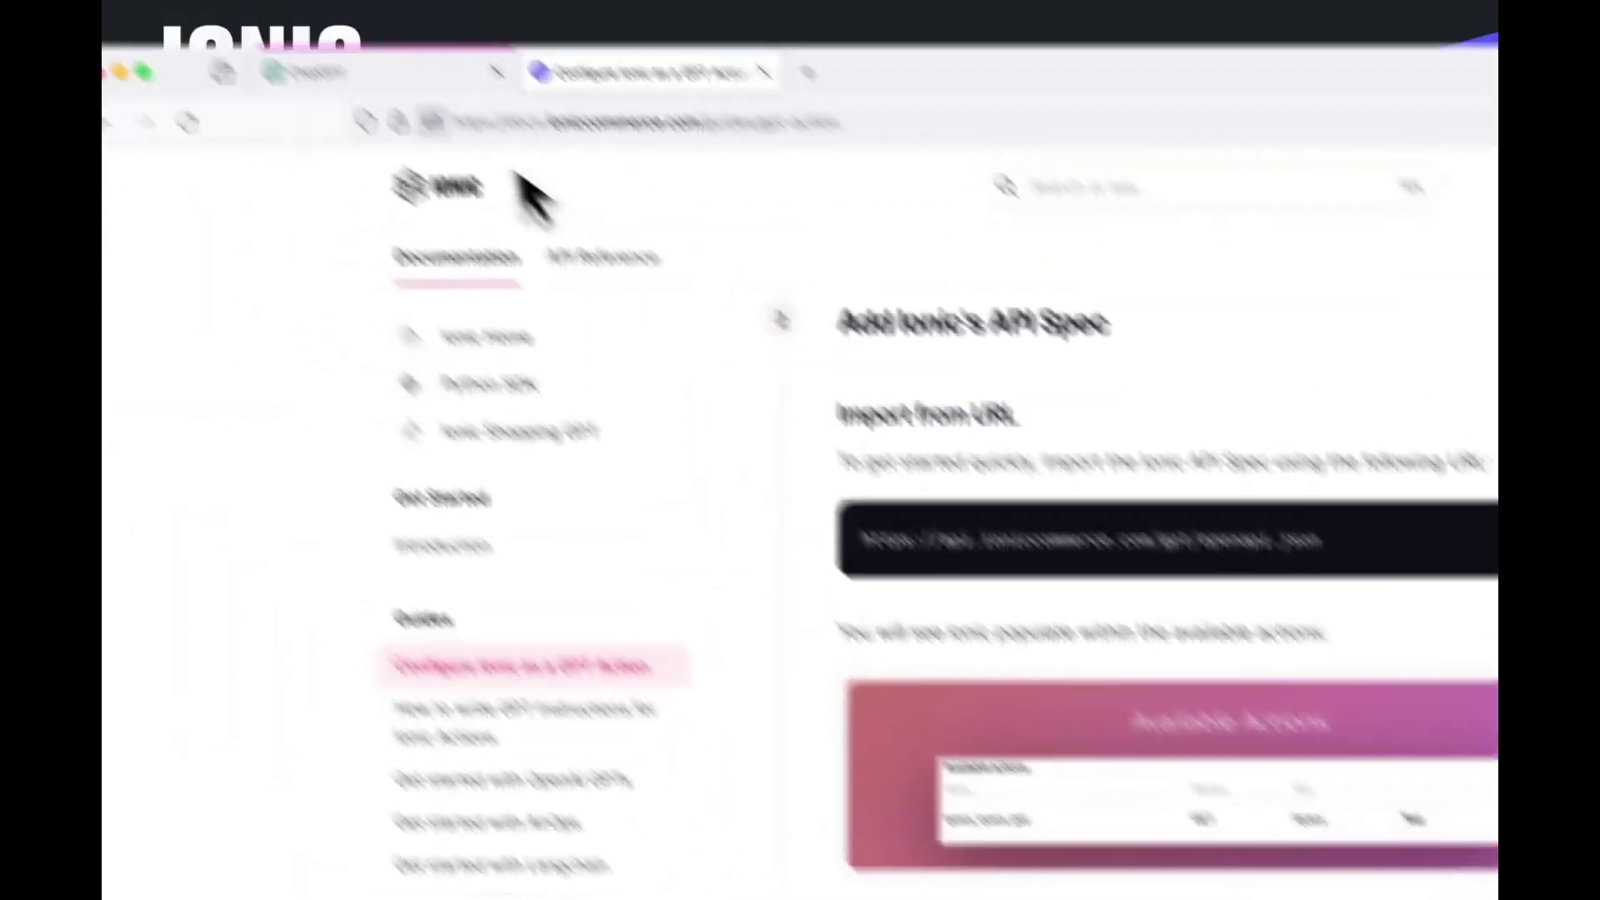
pyautogui.click(547, 190)
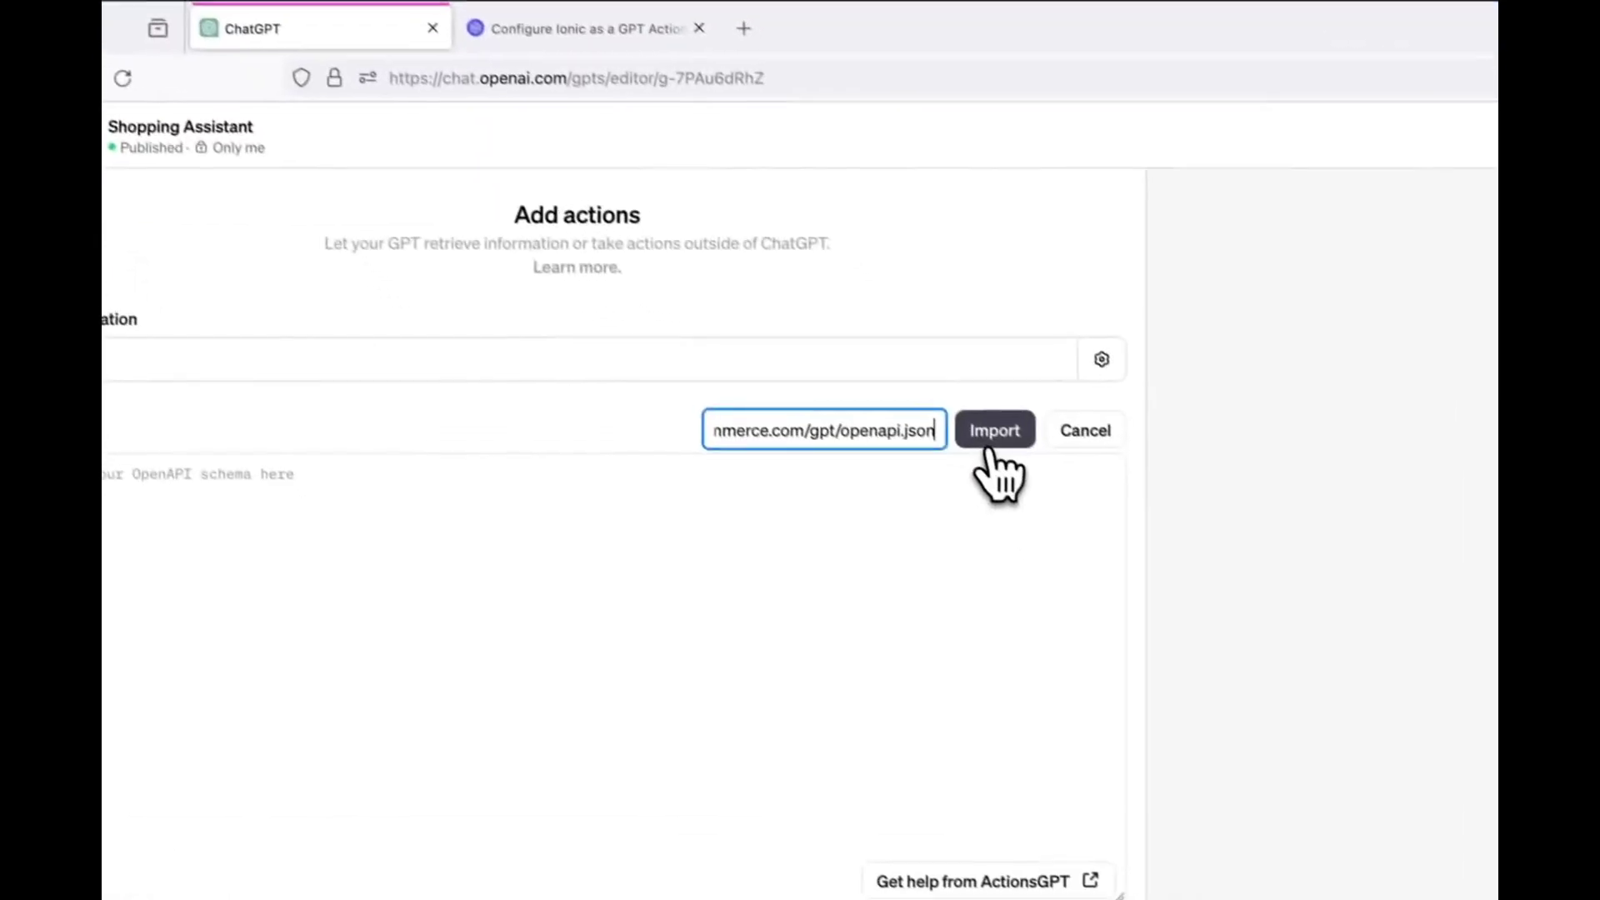
pyautogui.click(974, 423)
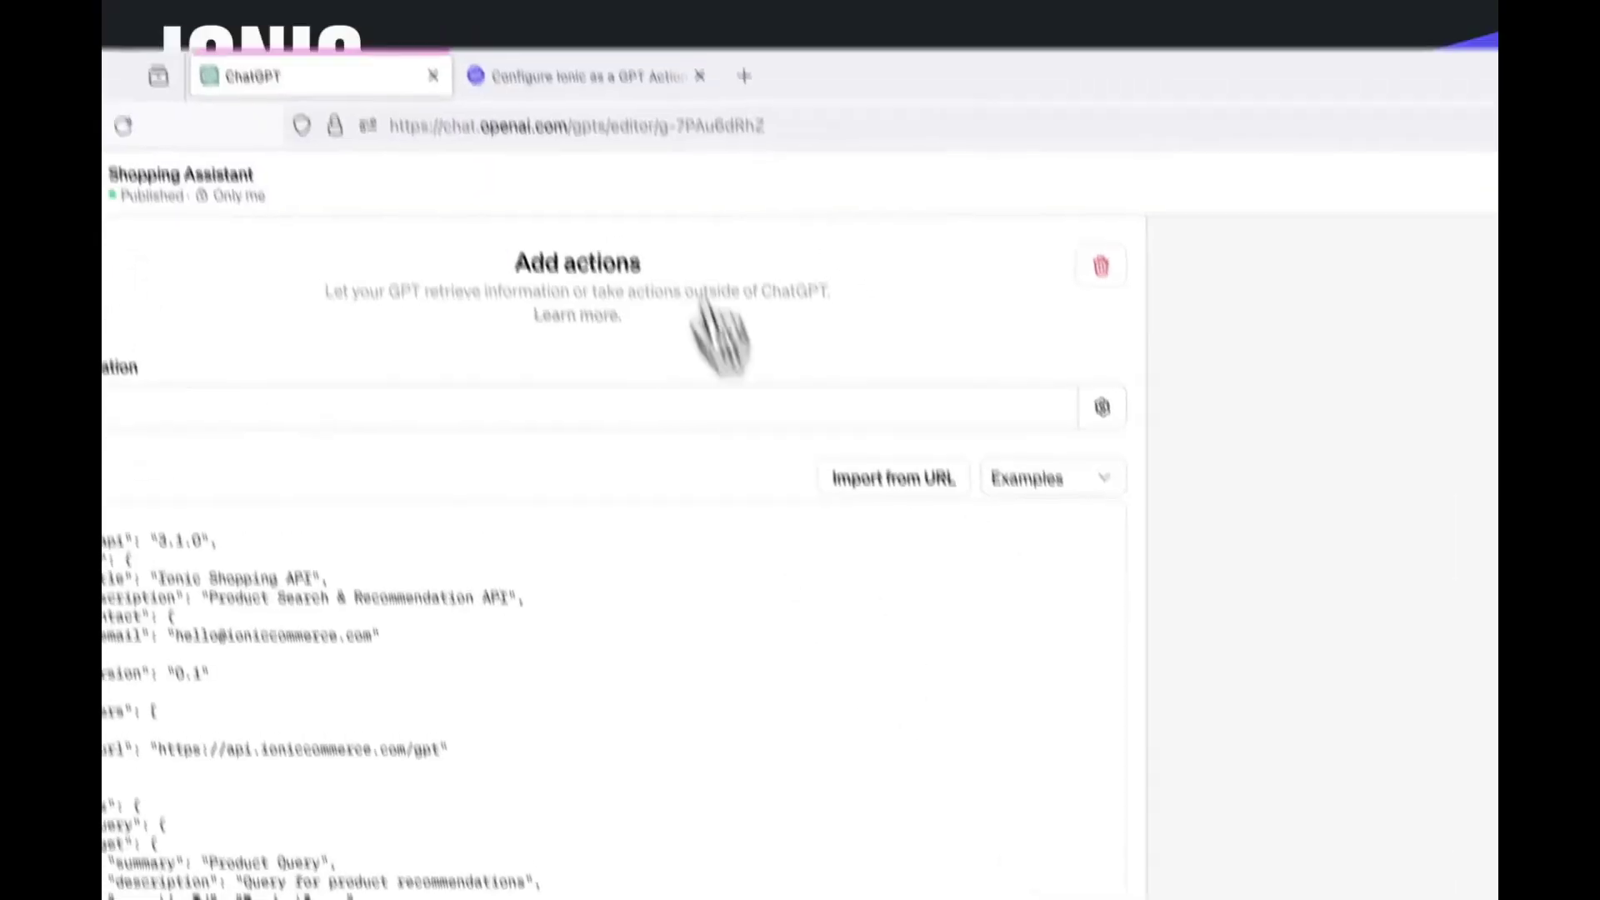
pyautogui.click(653, 209)
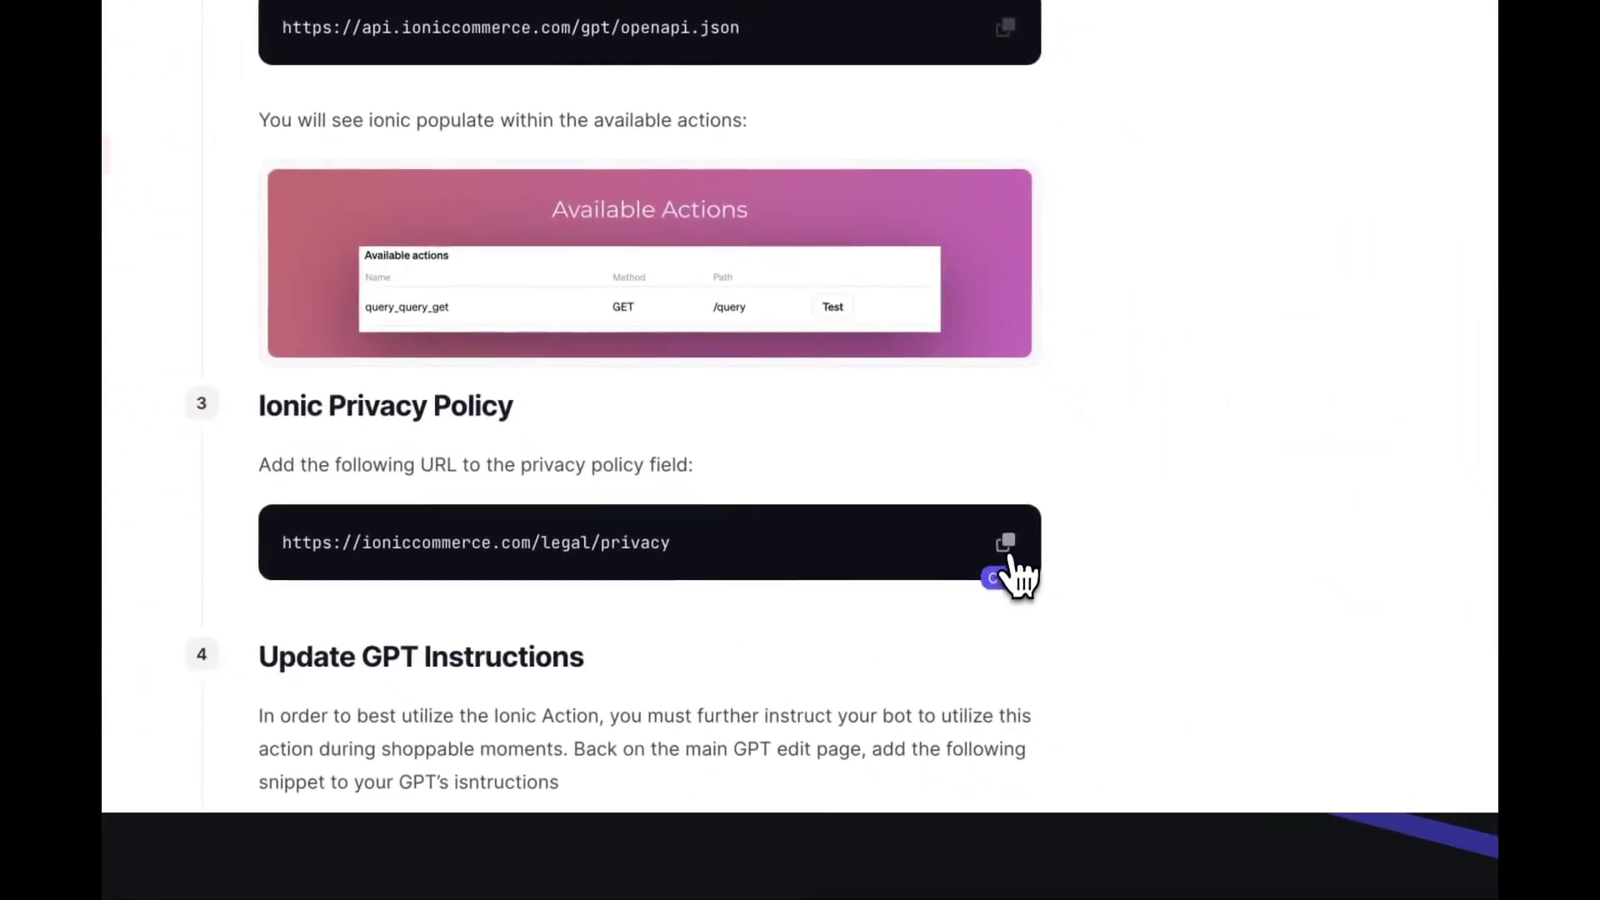
pyautogui.click(1003, 546)
pyautogui.click(582, 196)
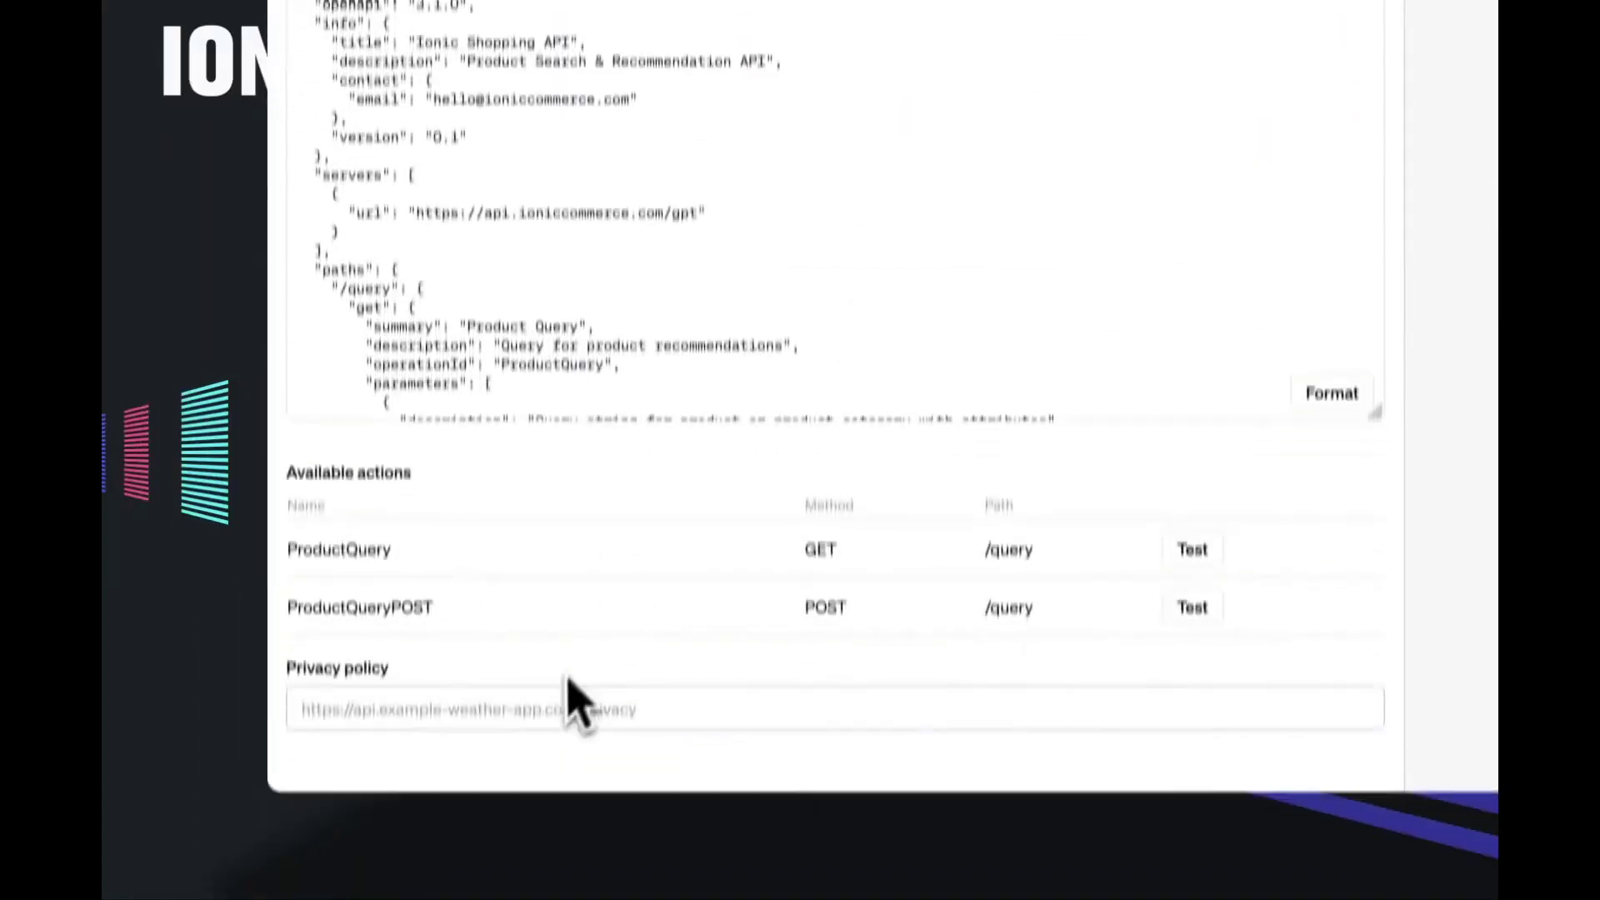
pyautogui.click(543, 650)
pyautogui.hotkey('ctrl', 'v')
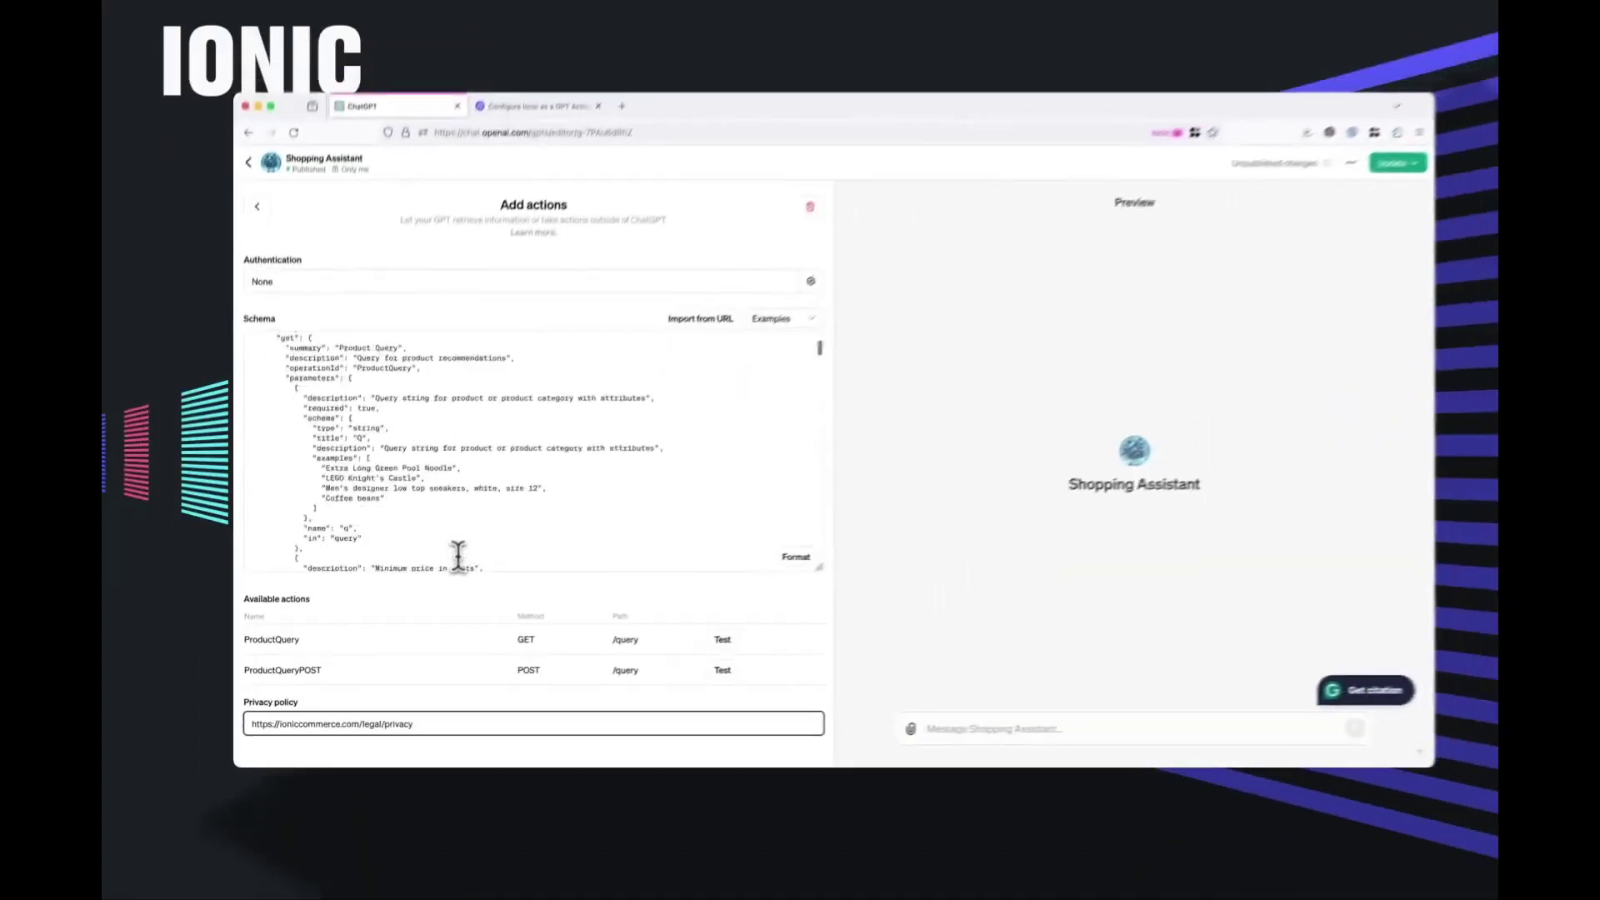
pyautogui.scroll(-10, 454, 563)
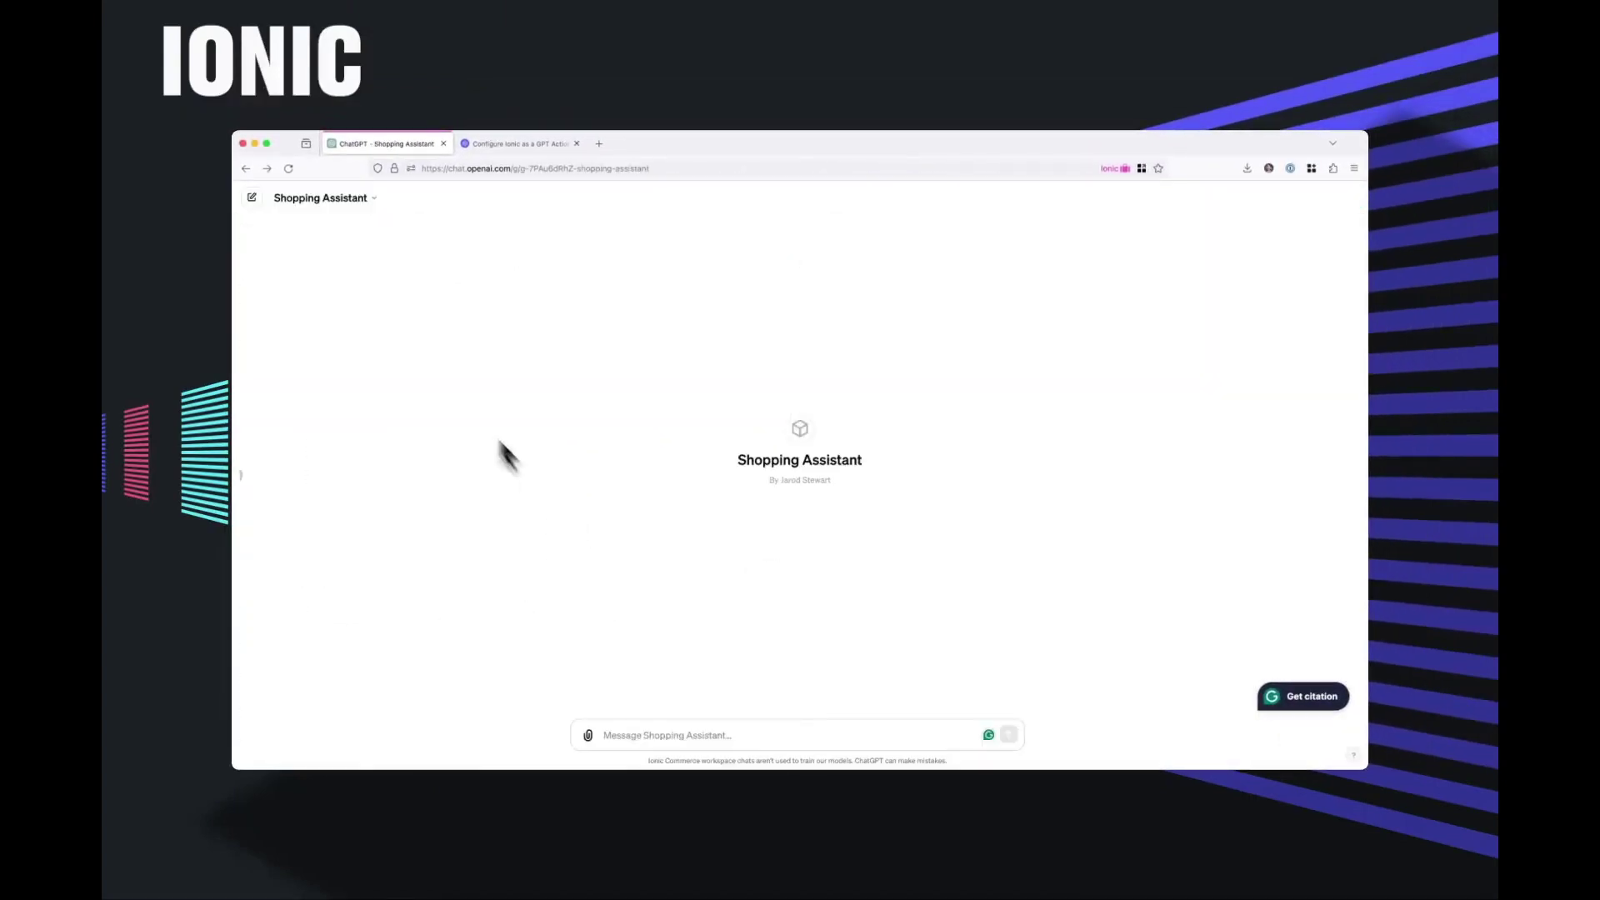
# Reopen the Shopping Assistant editor and create a new blank action
pyautogui.click(355, 198)
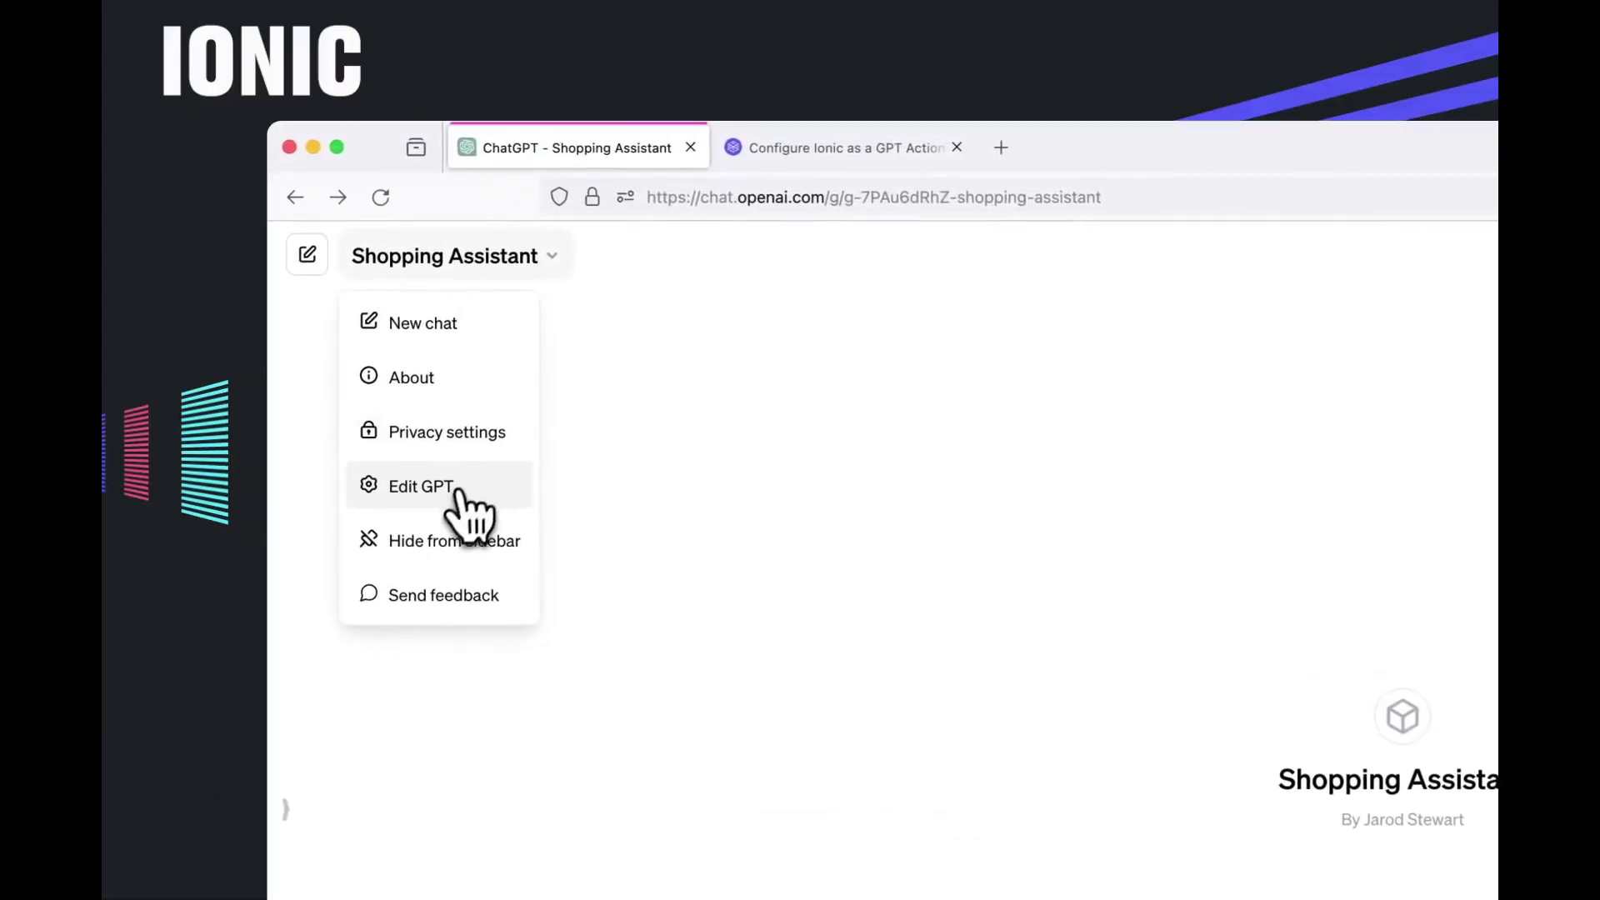
pyautogui.click(452, 489)
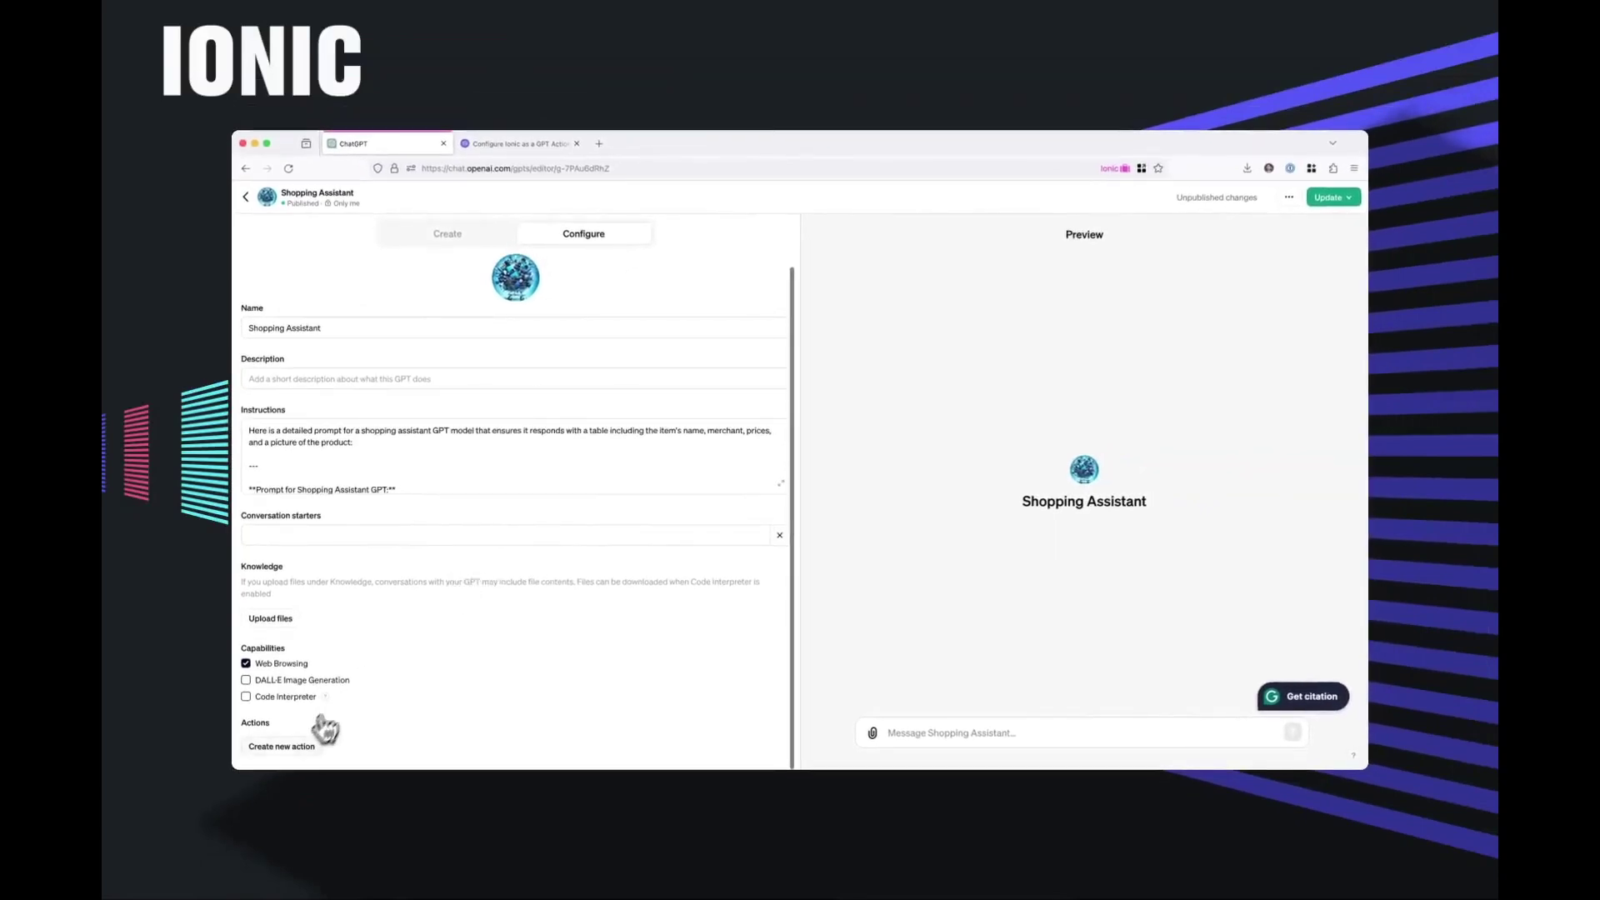
pyautogui.click(298, 747)
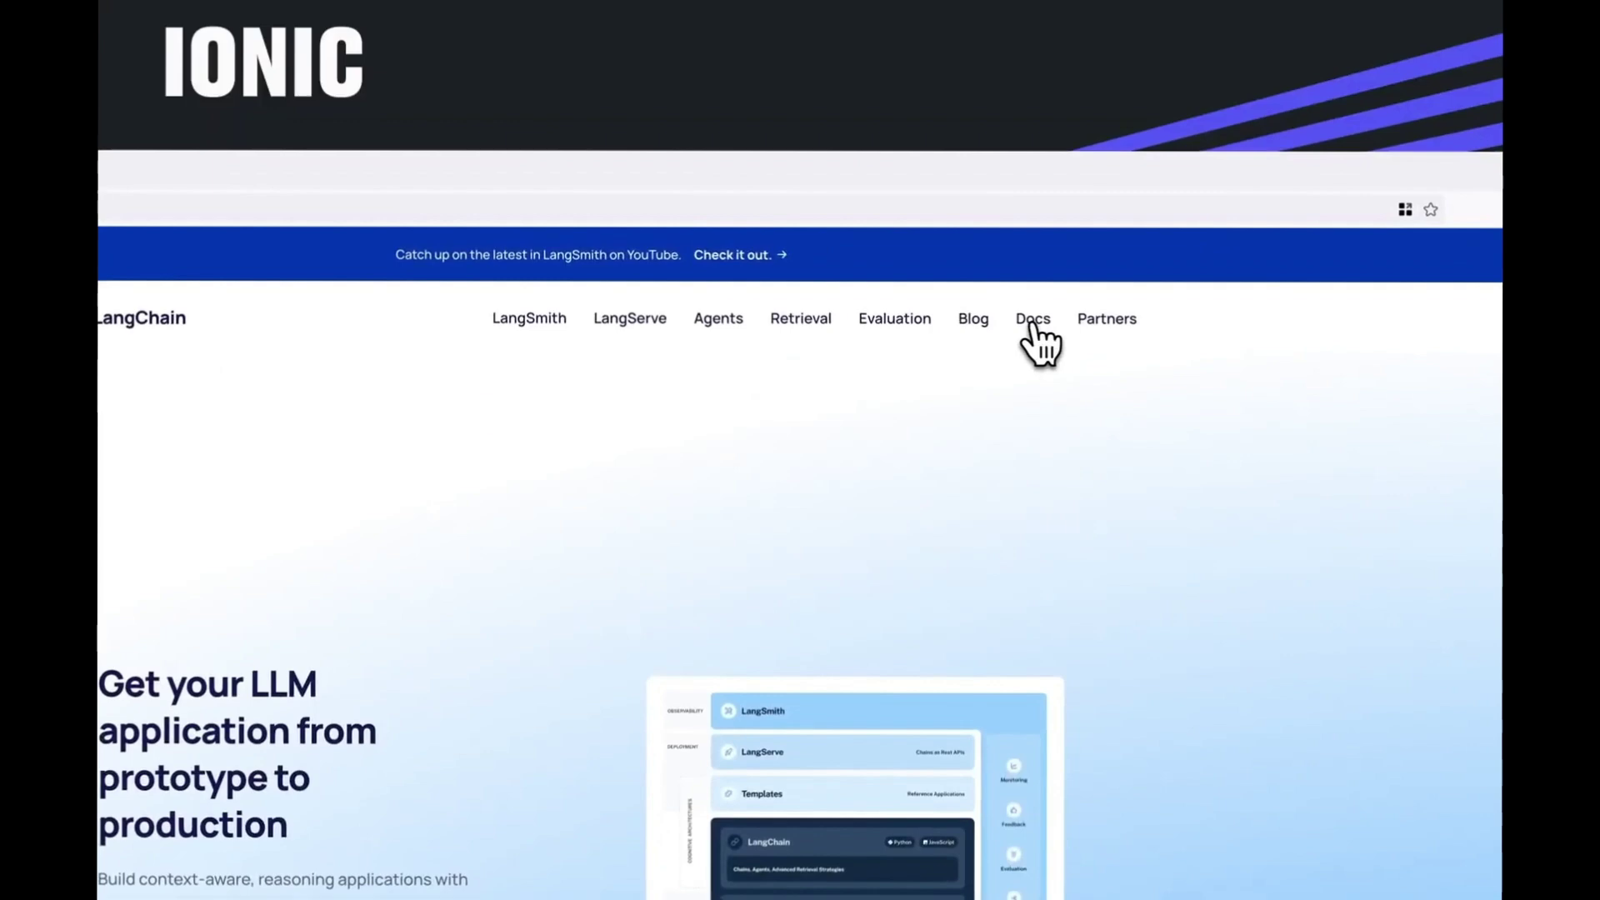
# Browse LangChain docs Integrations > Tools to the Ionic Shopping Tool card
pyautogui.click(1032, 327)
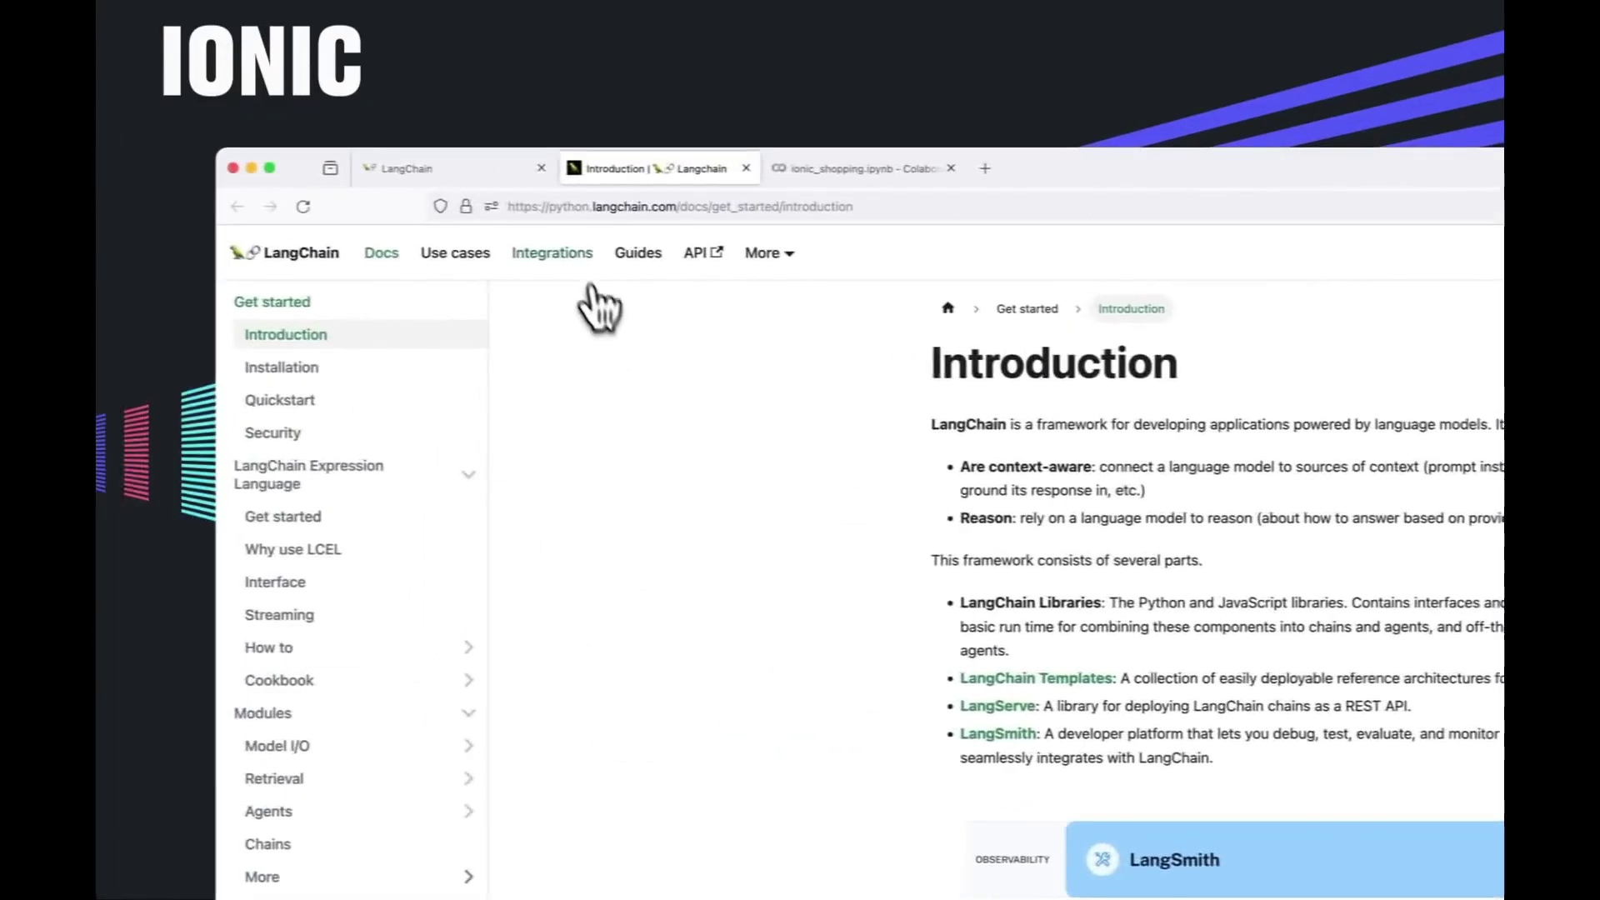
pyautogui.click(587, 257)
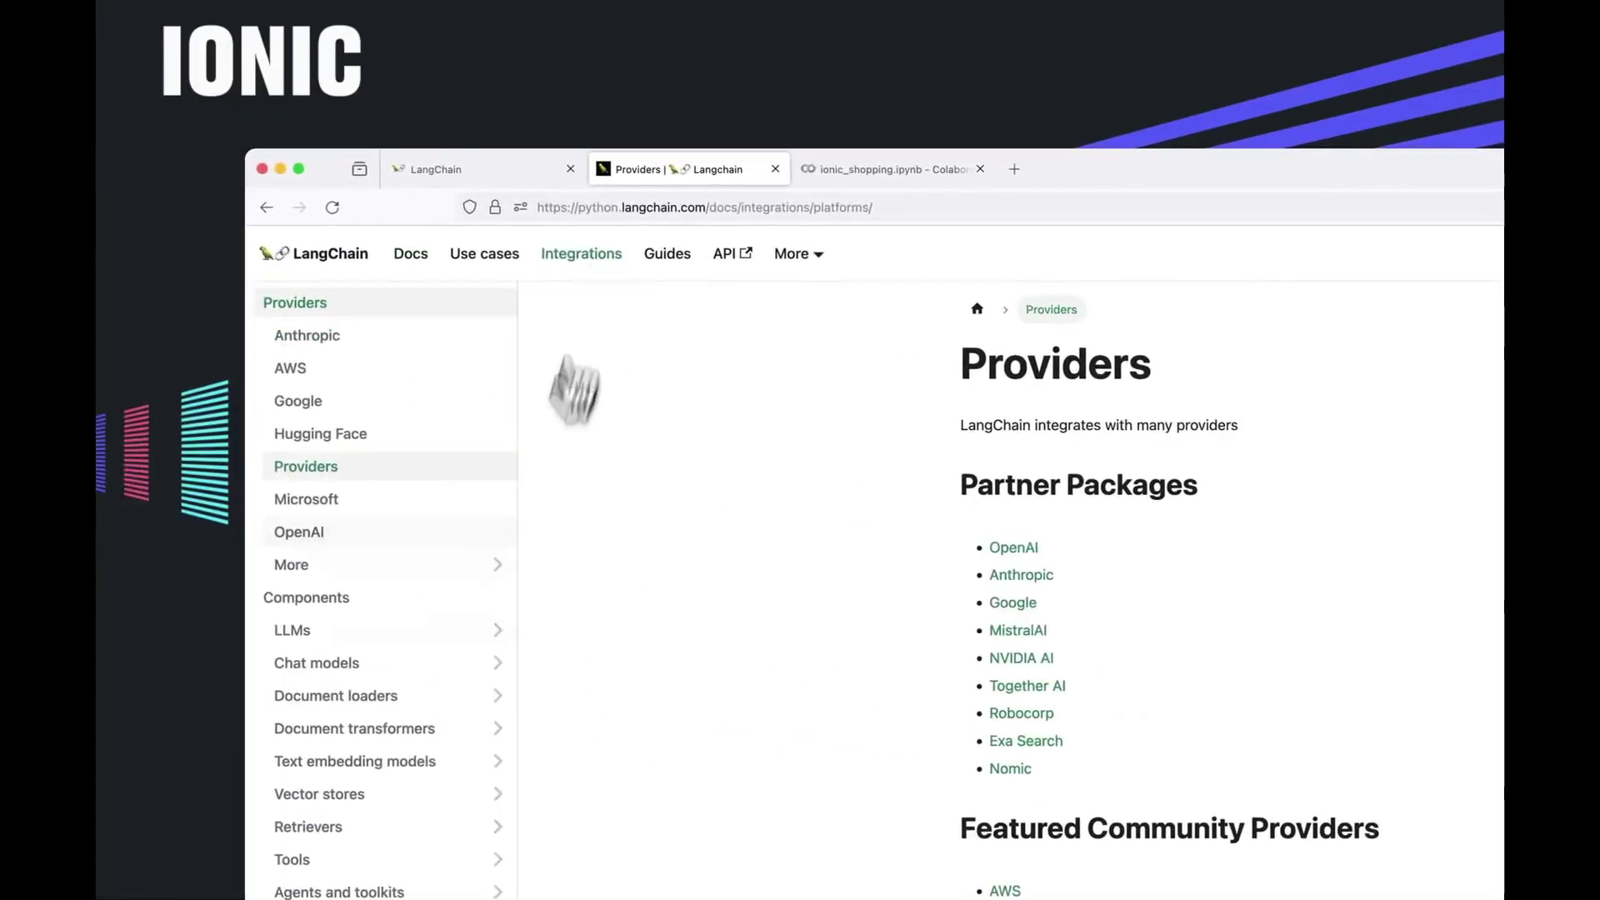
pyautogui.scroll(-5, 396, 450)
pyautogui.scroll(-1, 369, 425)
pyautogui.click(356, 398)
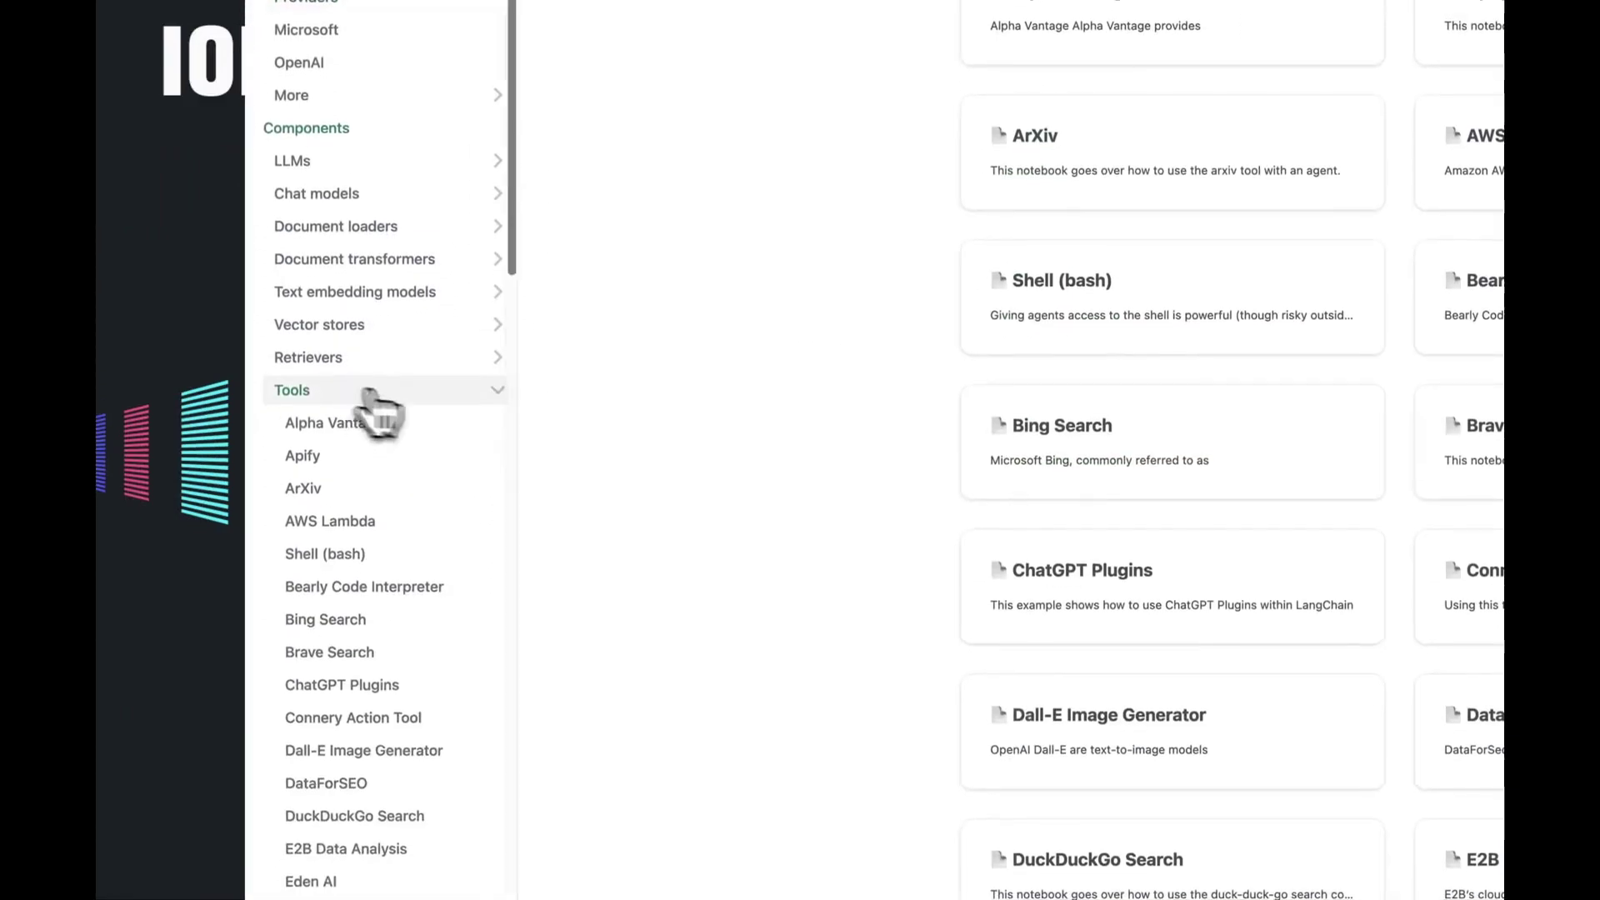
pyautogui.scroll(-2, 931, 656)
pyautogui.scroll(-5, 614, 622)
pyautogui.scroll(-2, 563, 614)
pyautogui.scroll(-2, 560, 610)
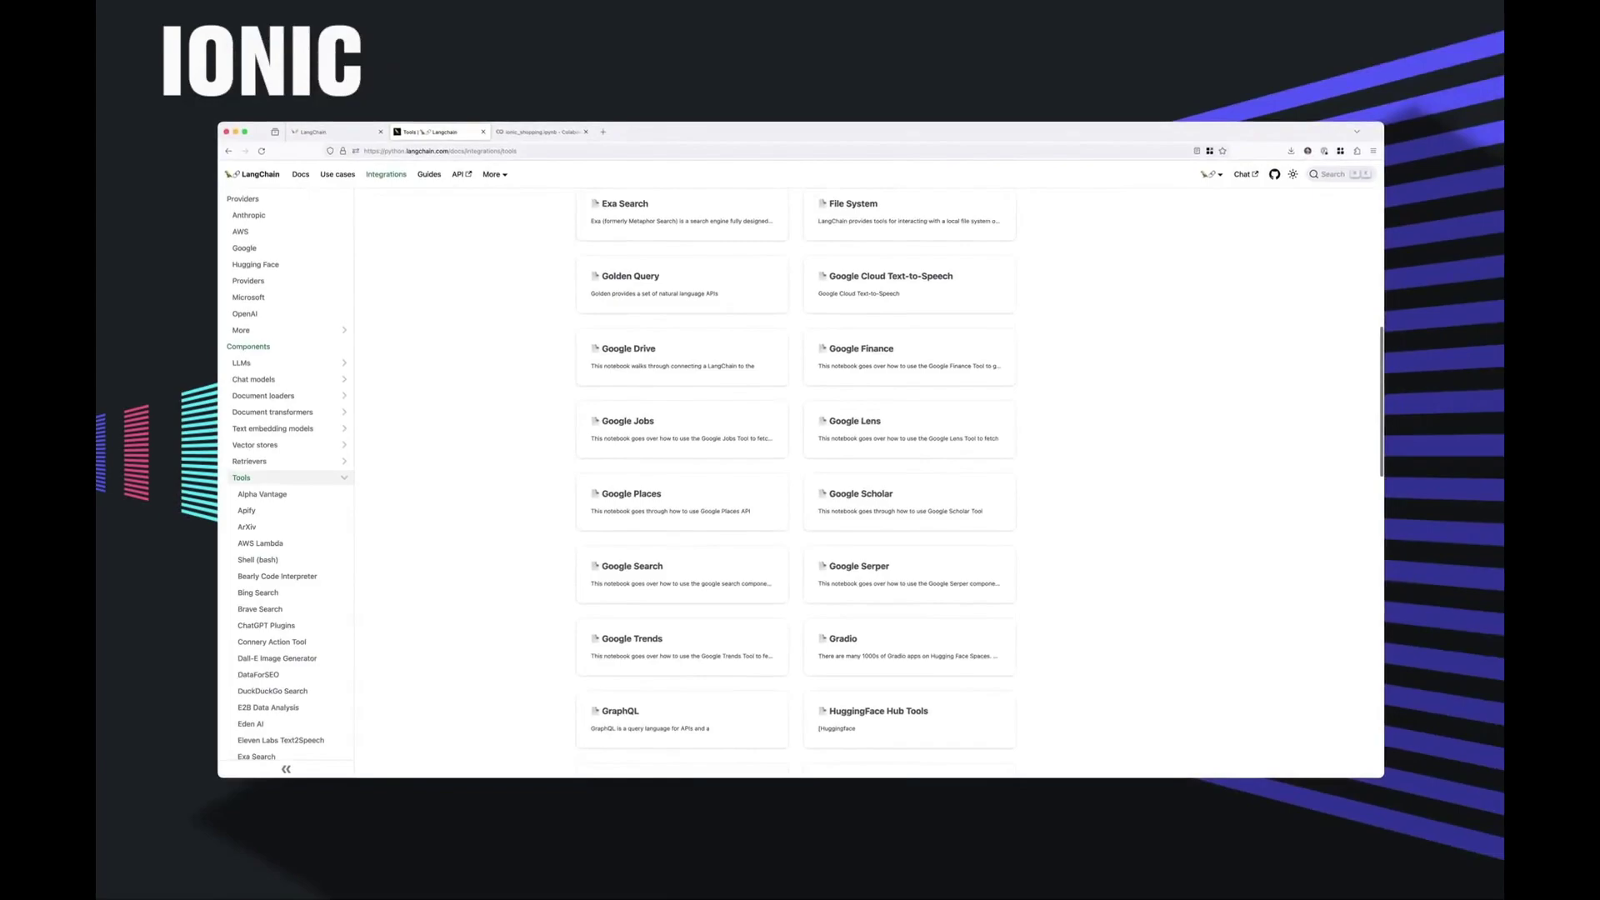
pyautogui.scroll(-2, 682, 525)
pyautogui.scroll(-3, 681, 526)
pyautogui.click(971, 503)
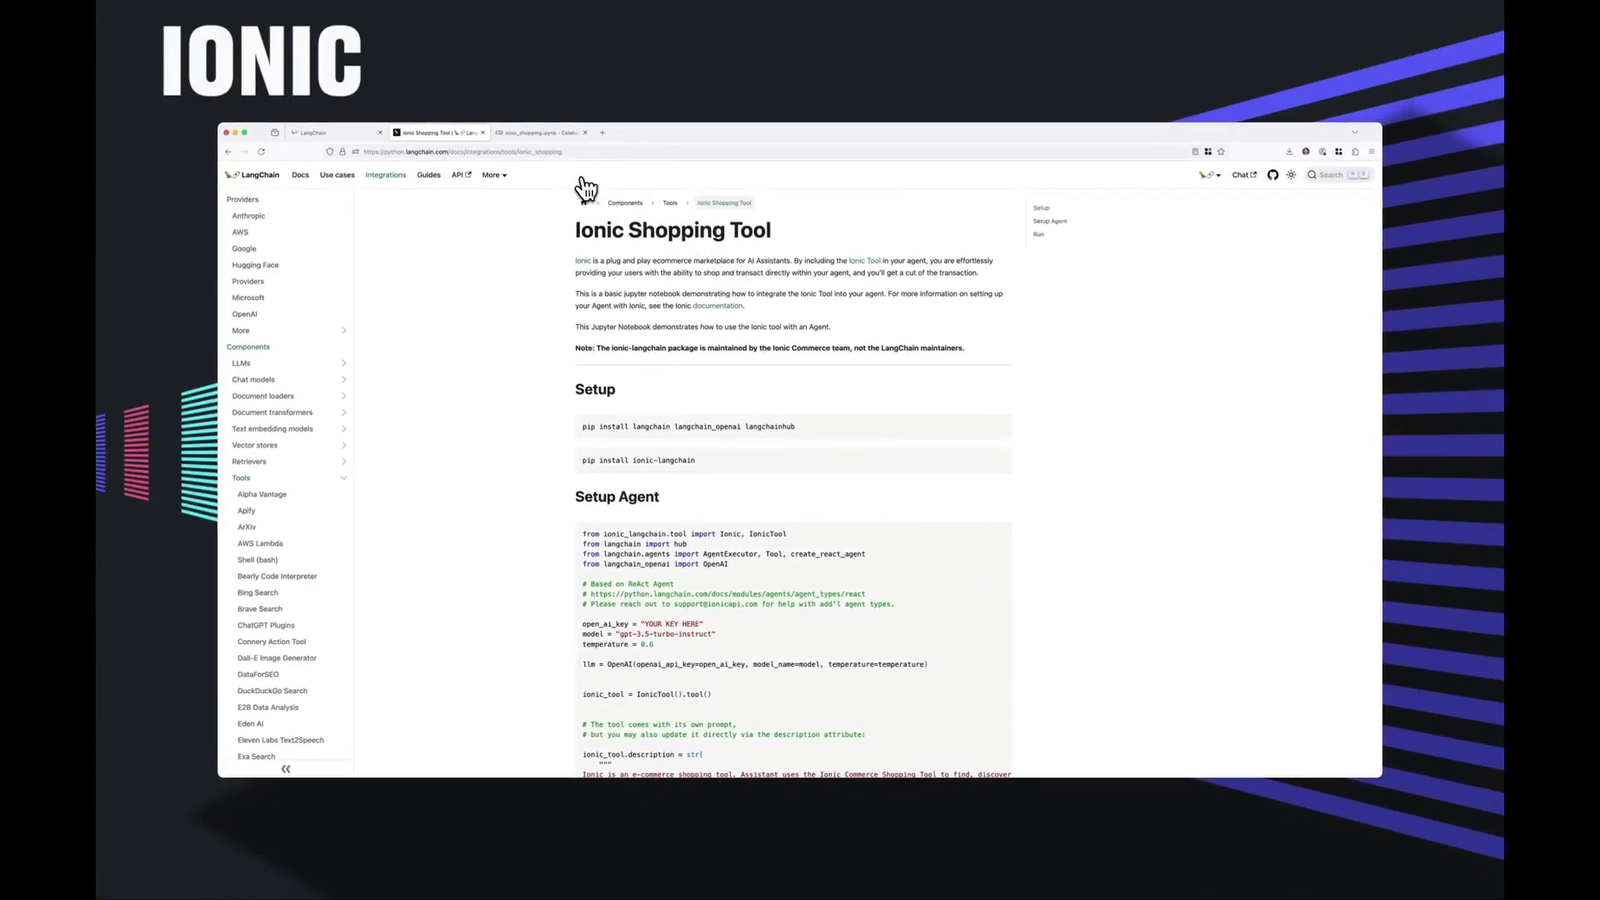
pyautogui.scroll(-2, 561, 375)
pyautogui.scroll(-5, 558, 432)
pyautogui.scroll(-10, 558, 431)
pyautogui.scroll(15, 550, 375)
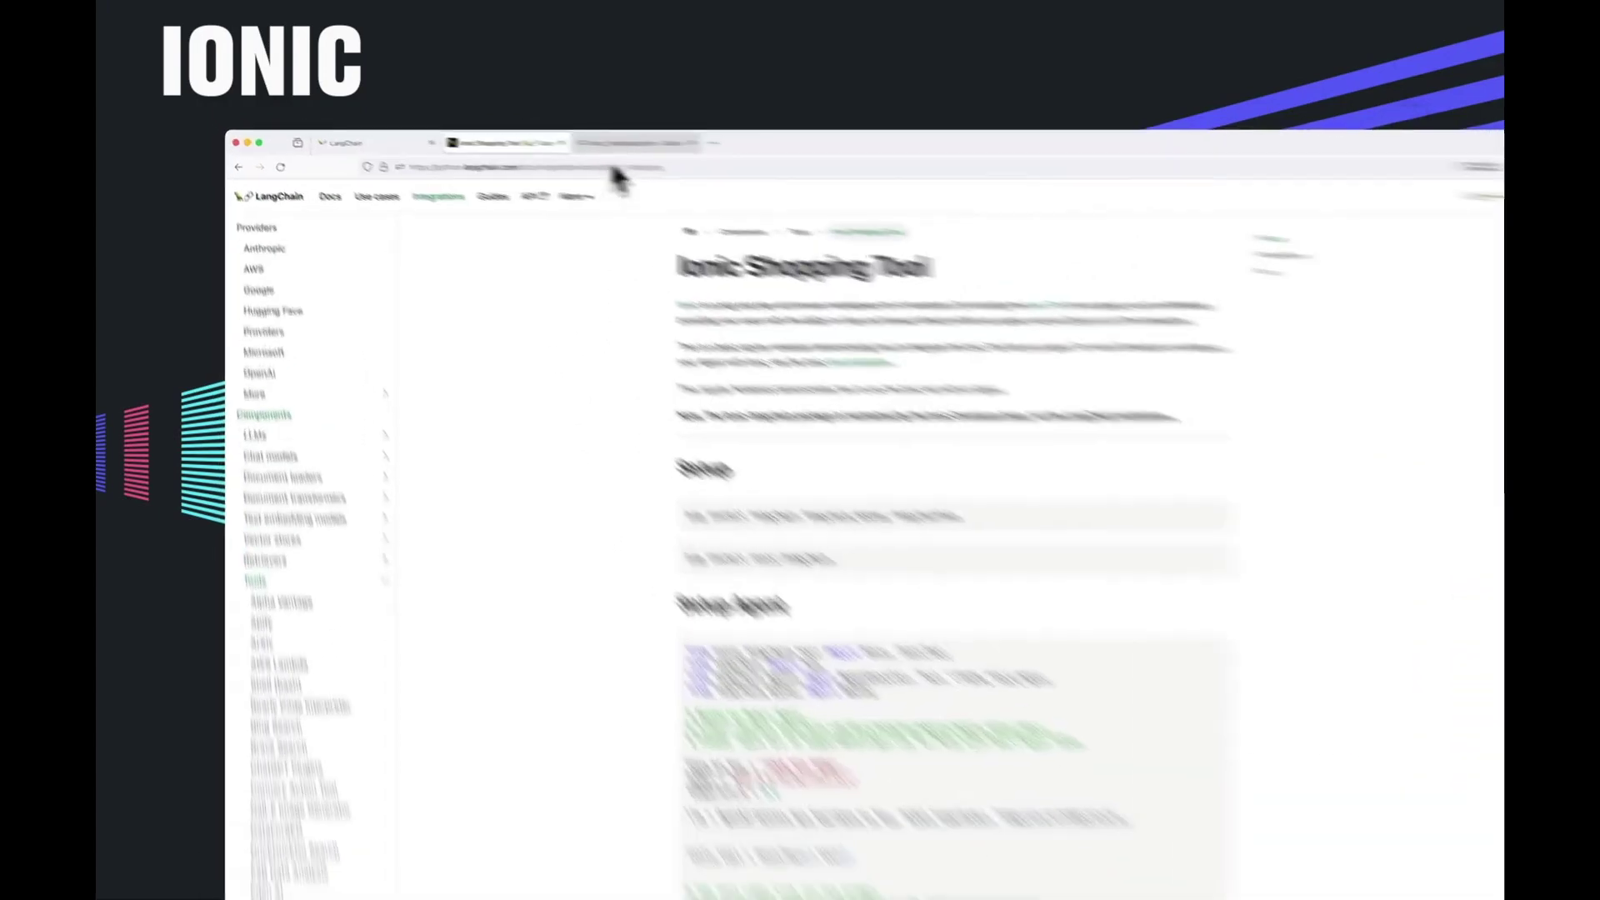
# Run the notebook's first install cell, allowing it, then the ionic-langchain install cell
pyautogui.click(532, 133)
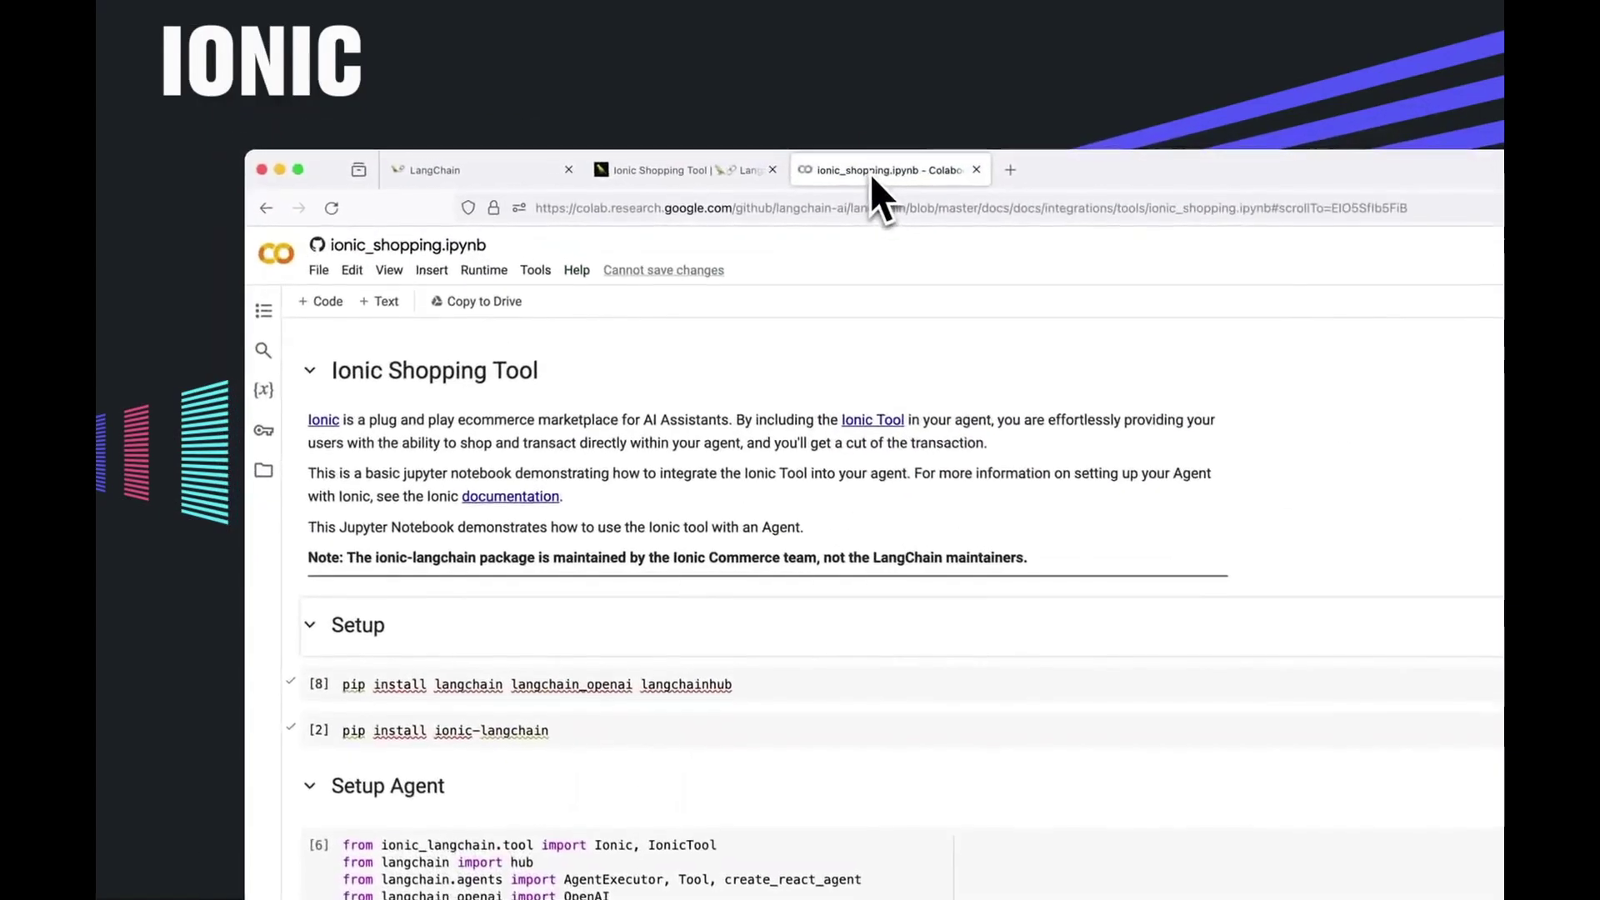
pyautogui.moveTo(500, 534)
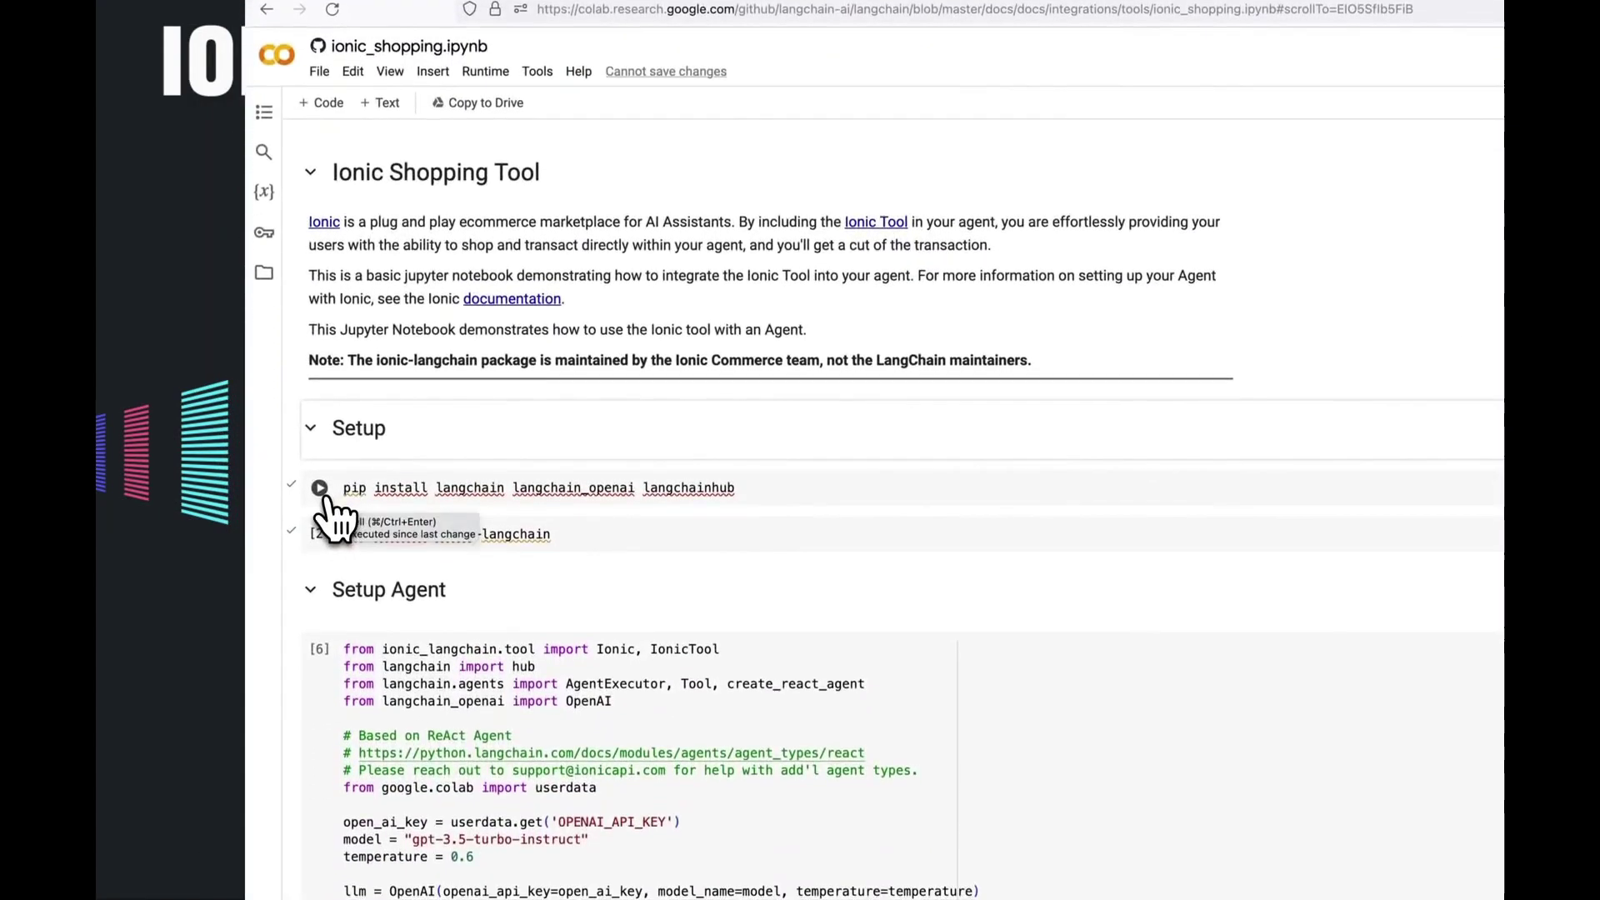
pyautogui.click(322, 493)
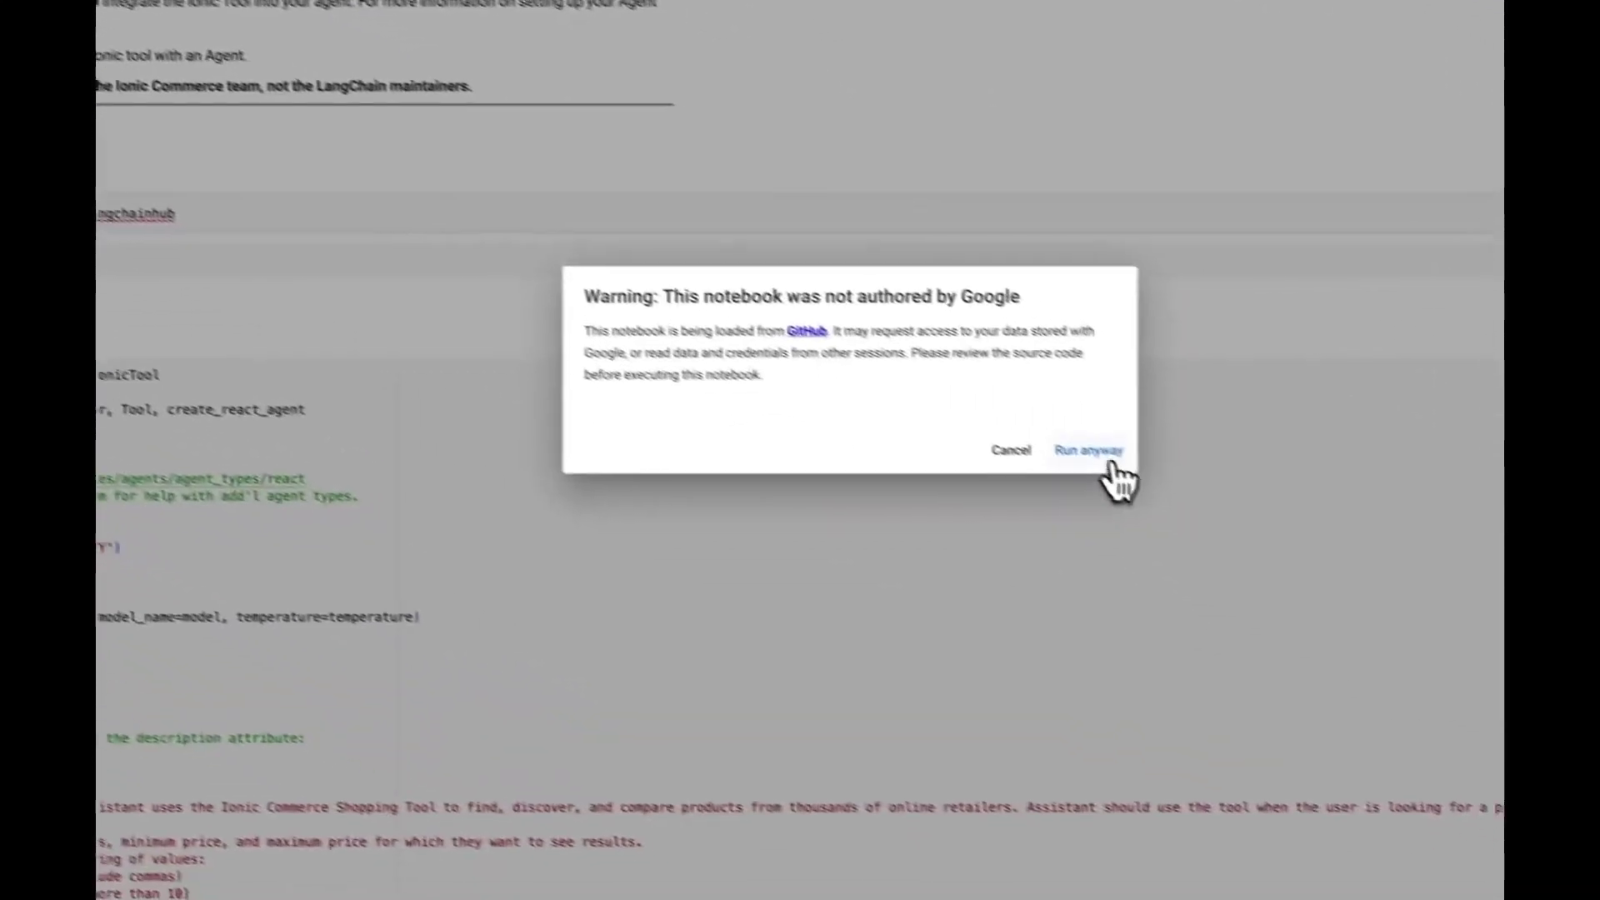
pyautogui.click(1111, 464)
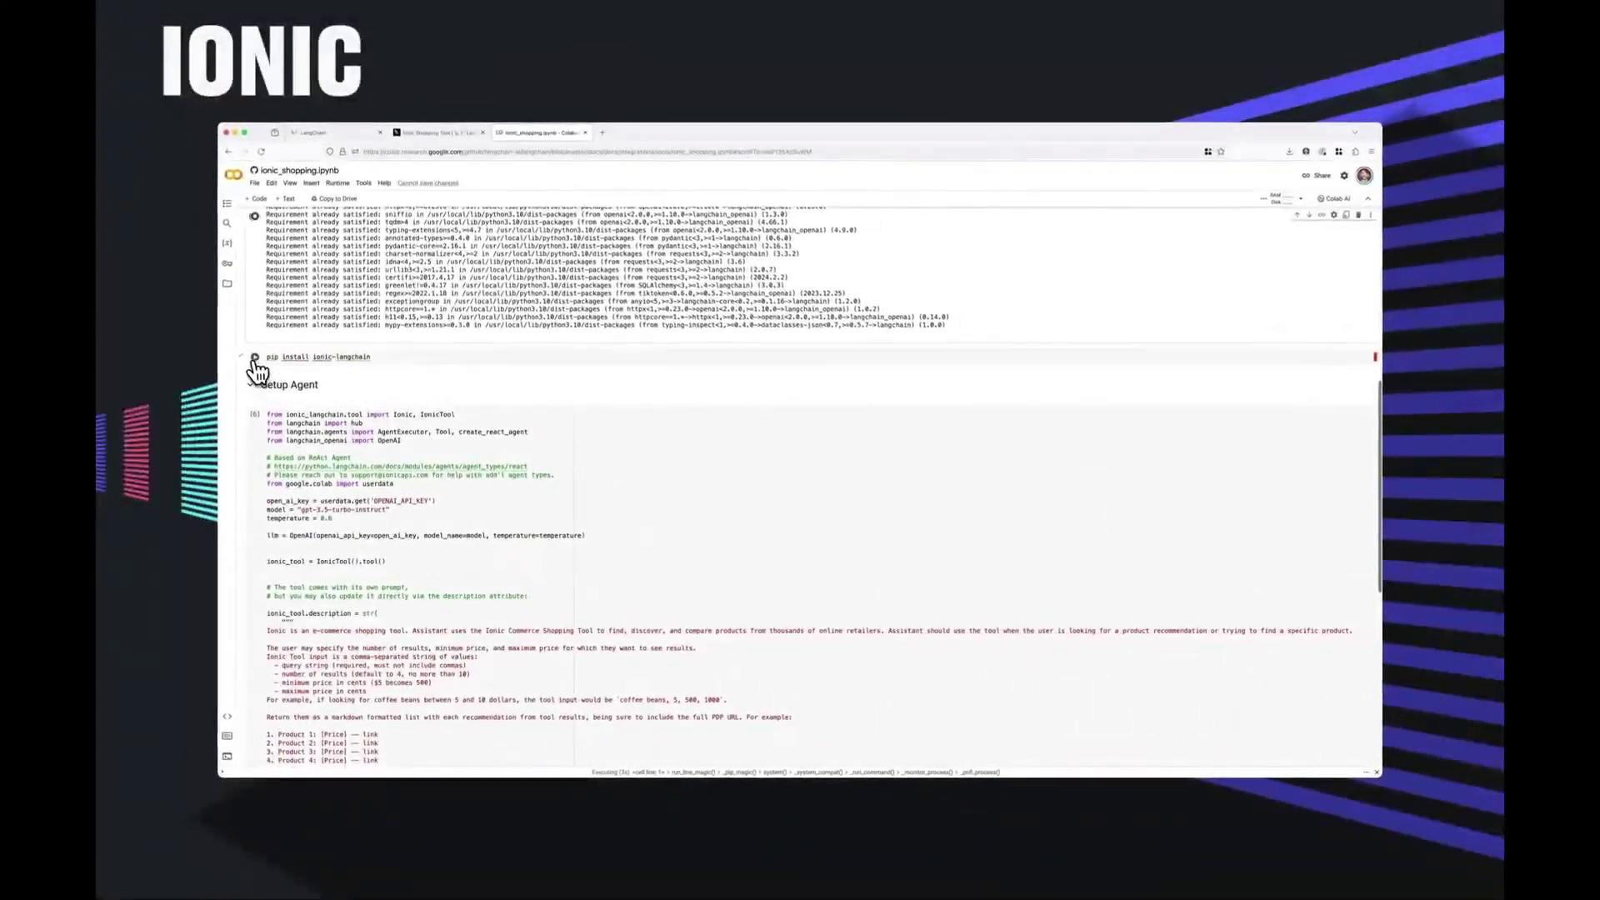
pyautogui.scroll(2, 301, 432)
pyautogui.scroll(5, 304, 442)
pyautogui.scroll(-2, 312, 456)
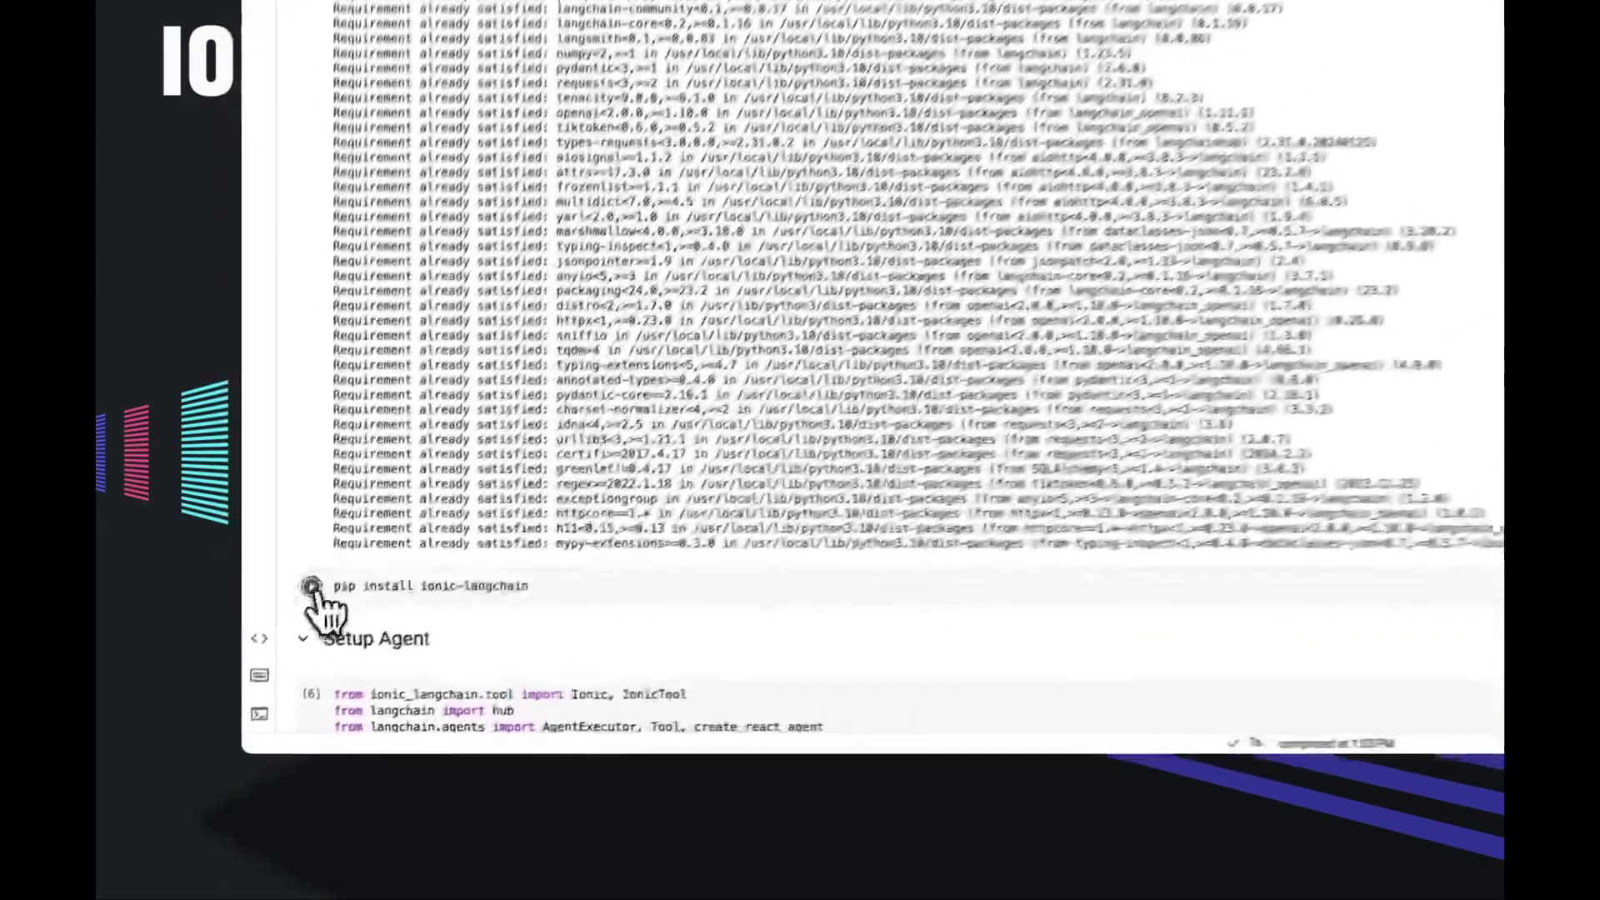
pyautogui.click(254, 688)
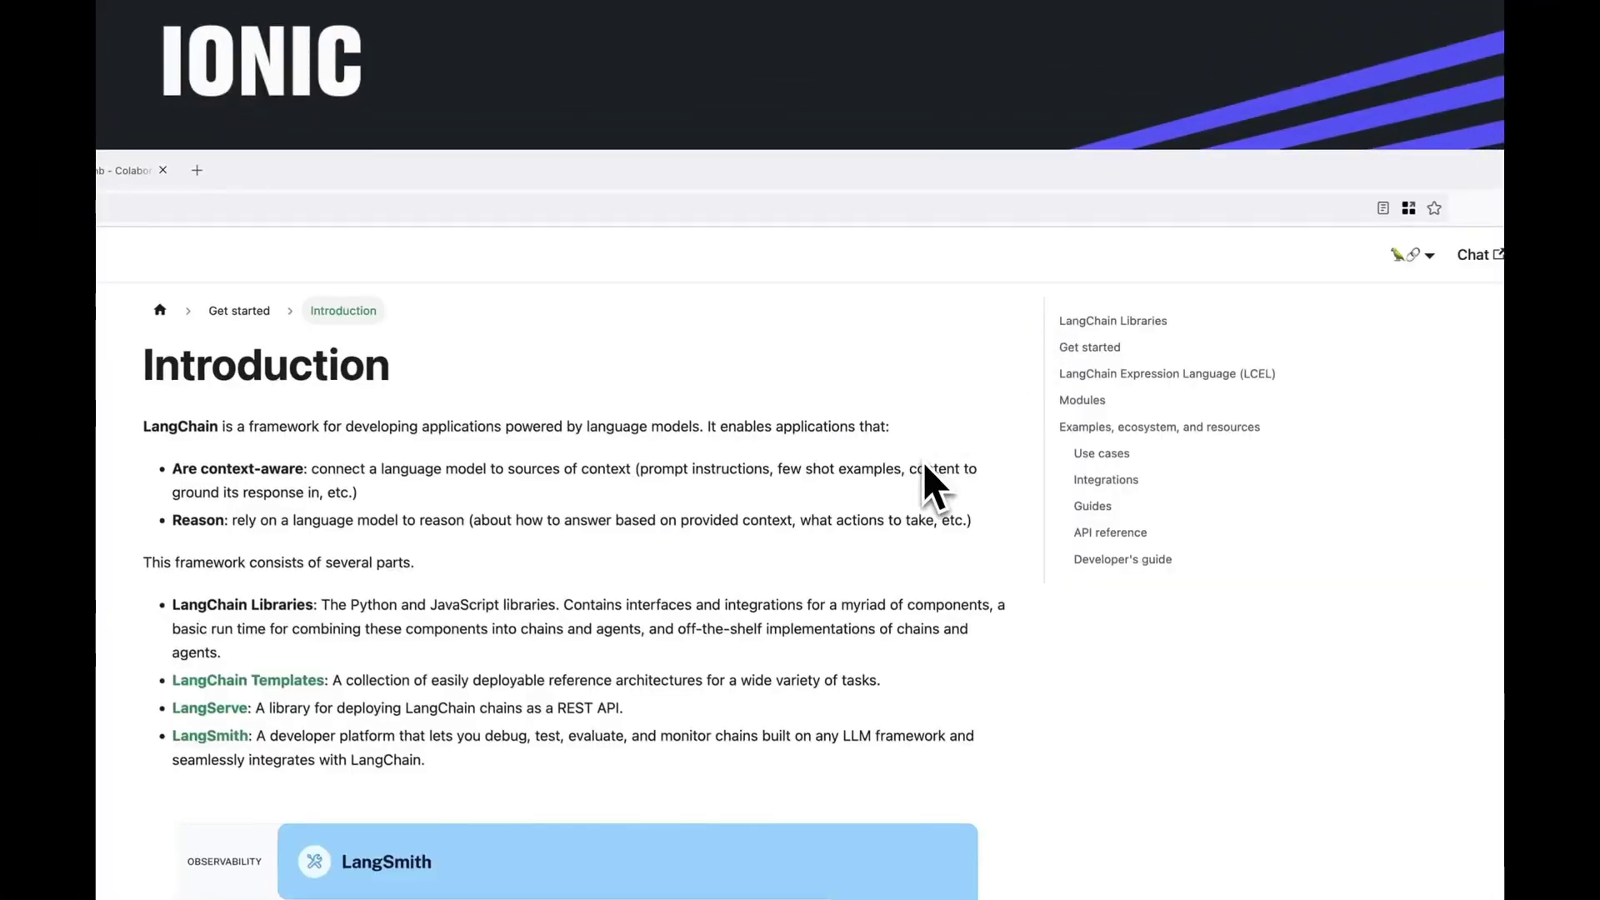
# Return to the Ionic Shopping Tool page via LangChain's Integrations > Tools list
pyautogui.click(593, 261)
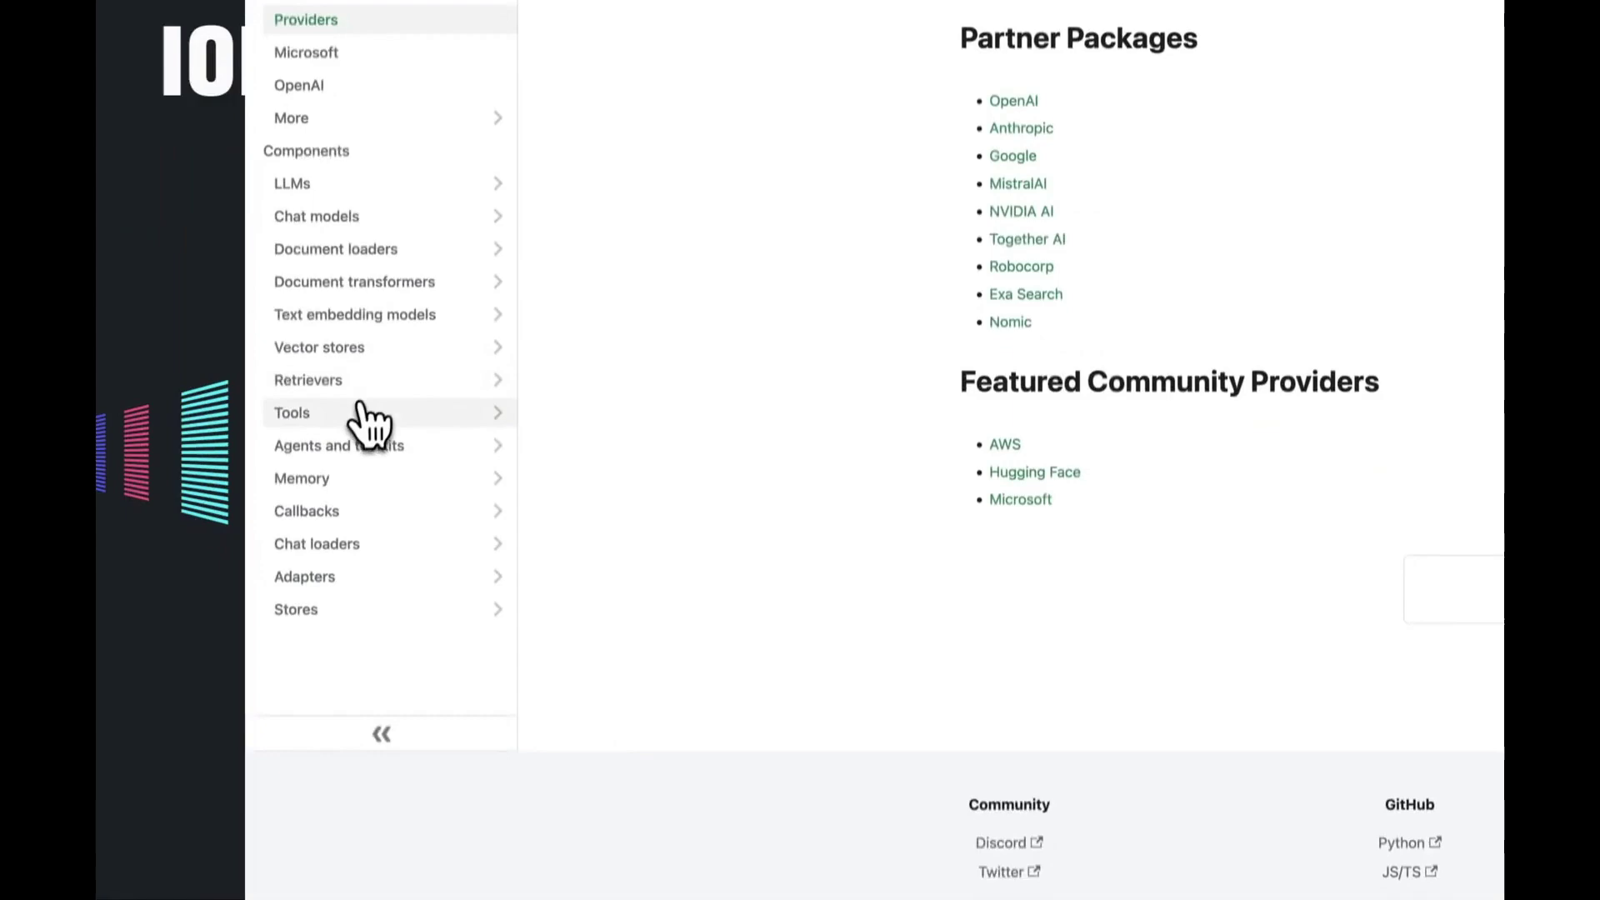
pyautogui.click(366, 415)
pyautogui.scroll(-3, 872, 592)
pyautogui.scroll(-4, 872, 591)
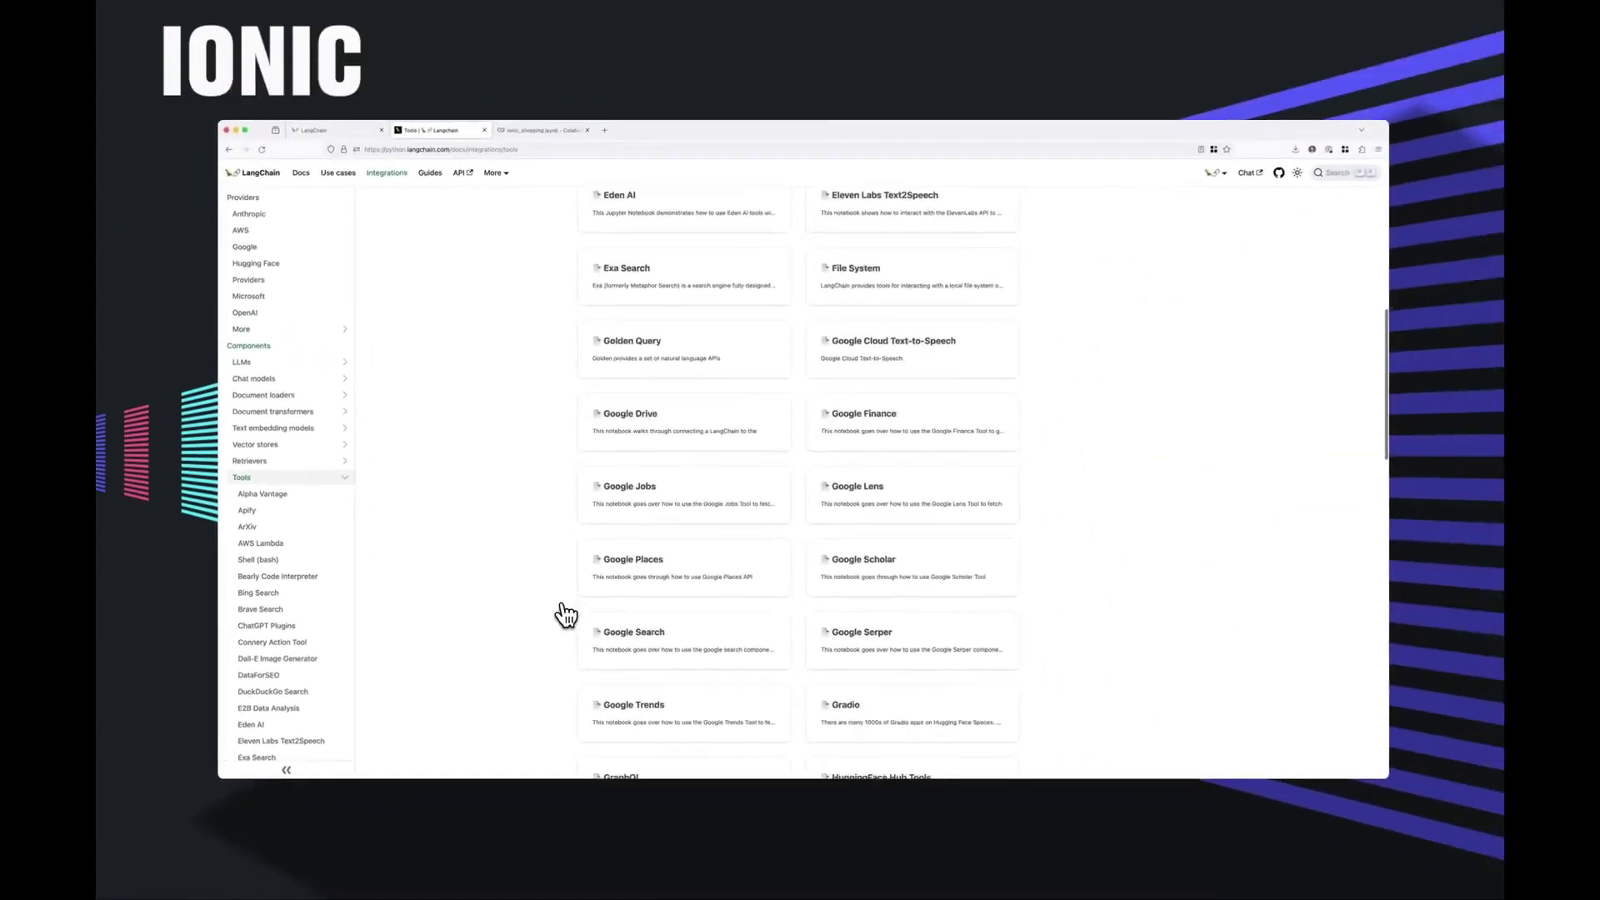
pyautogui.scroll(-3, 872, 591)
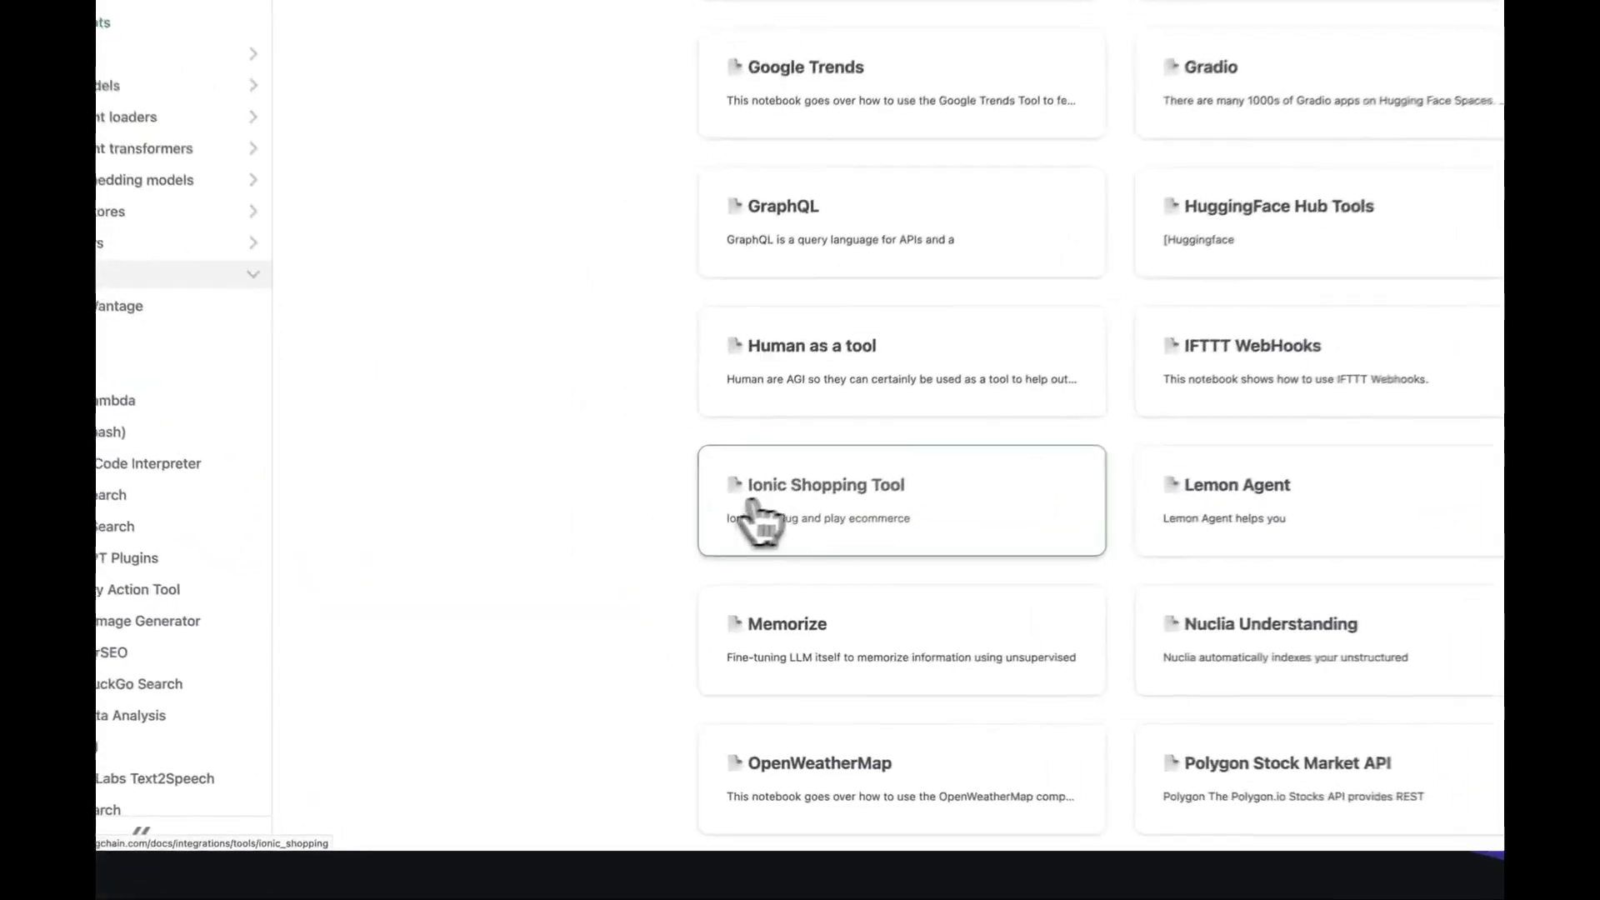
pyautogui.click(757, 522)
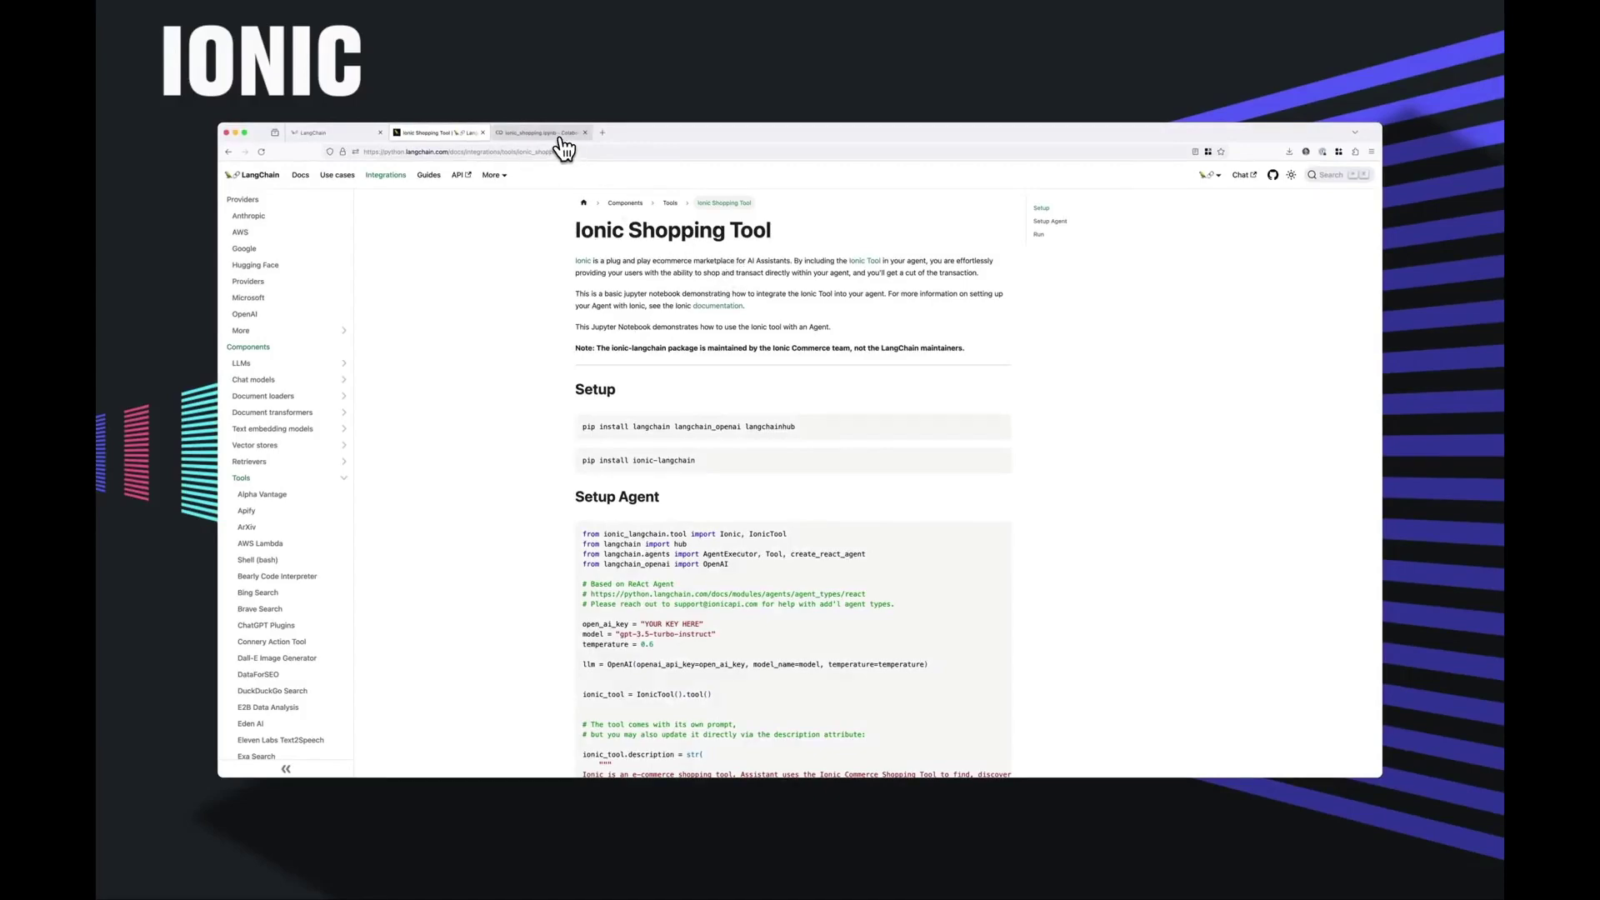
pyautogui.scroll(-3, 546, 421)
pyautogui.scroll(-5, 546, 421)
pyautogui.scroll(10, 546, 421)
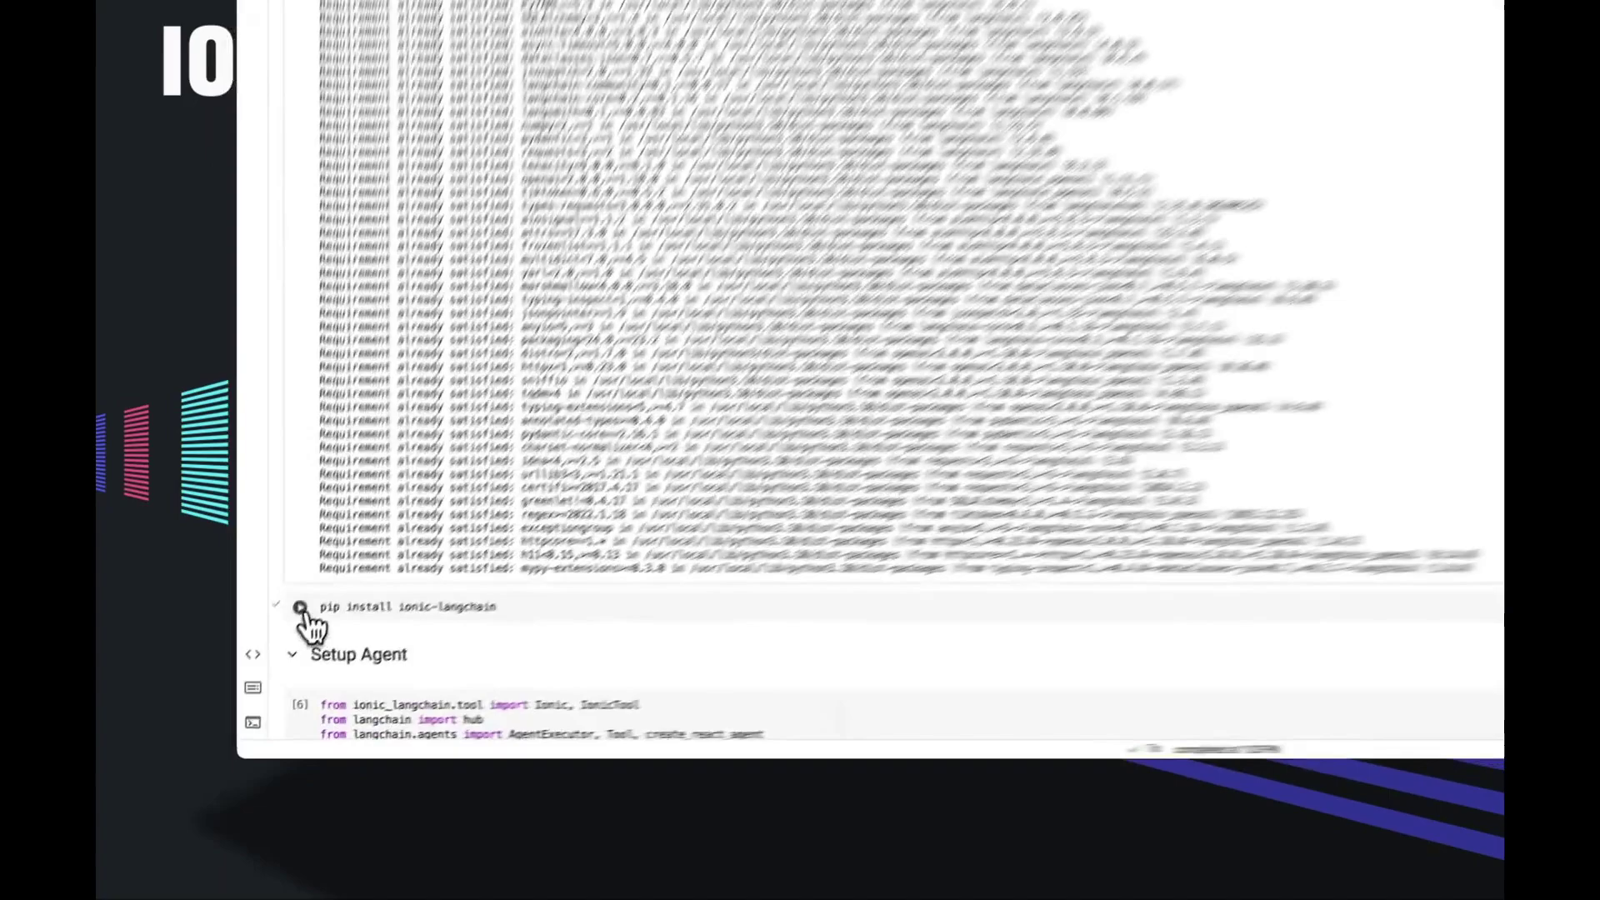
# Run the ionic-langchain install, Setup Agent and sample-query Run cells in Colab
pyautogui.click(254, 688)
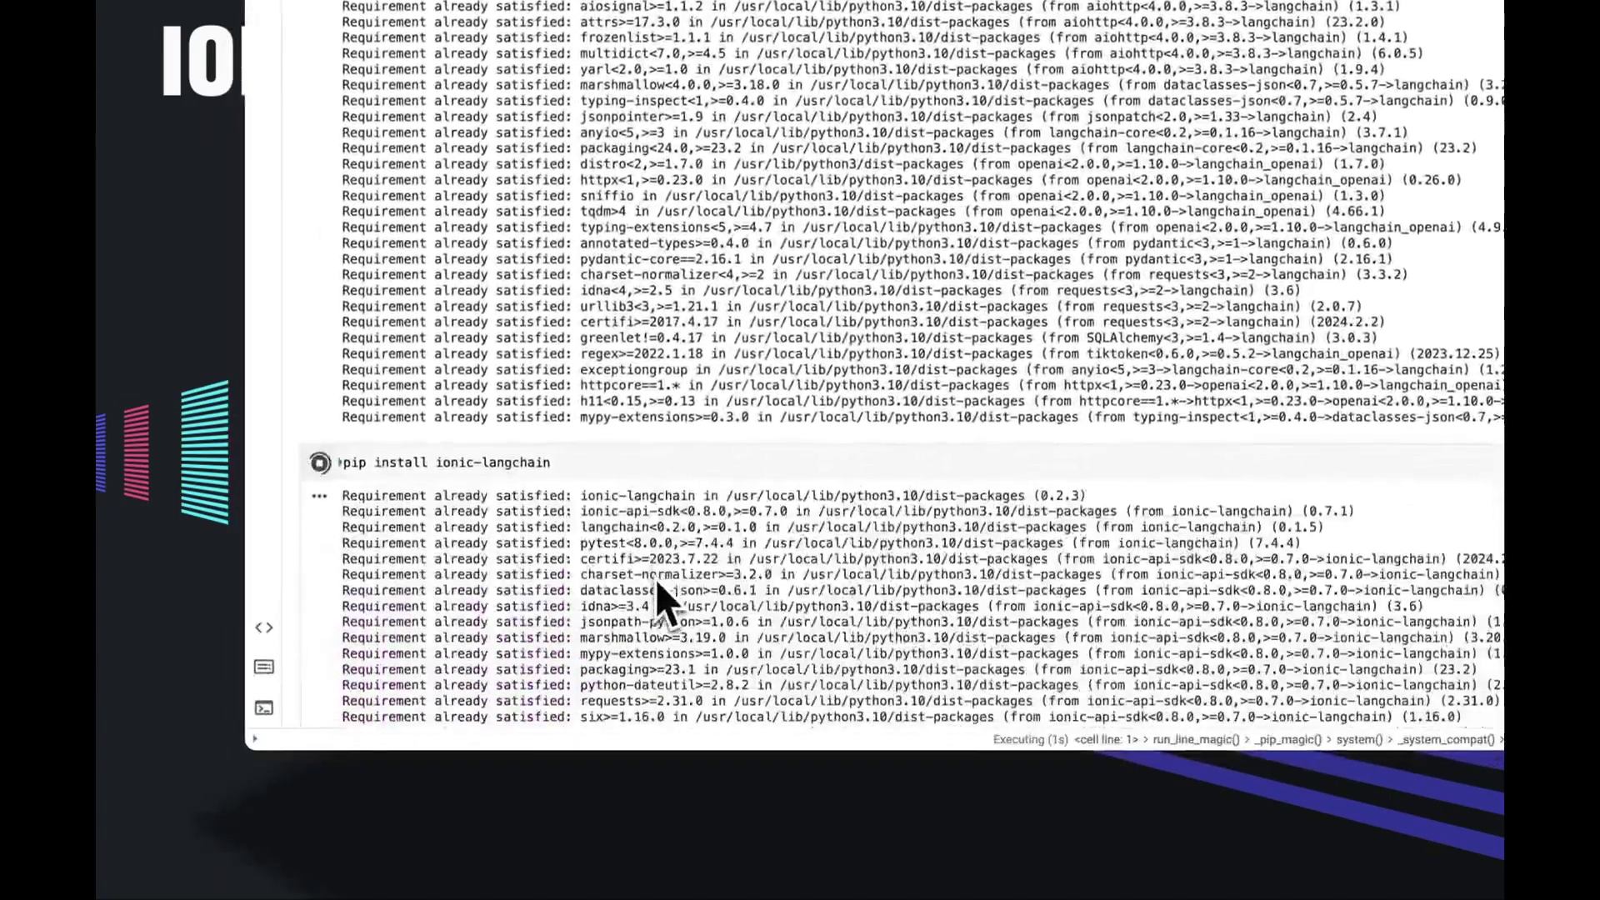
pyautogui.scroll(-1, 425, 681)
pyautogui.scroll(-3, 425, 687)
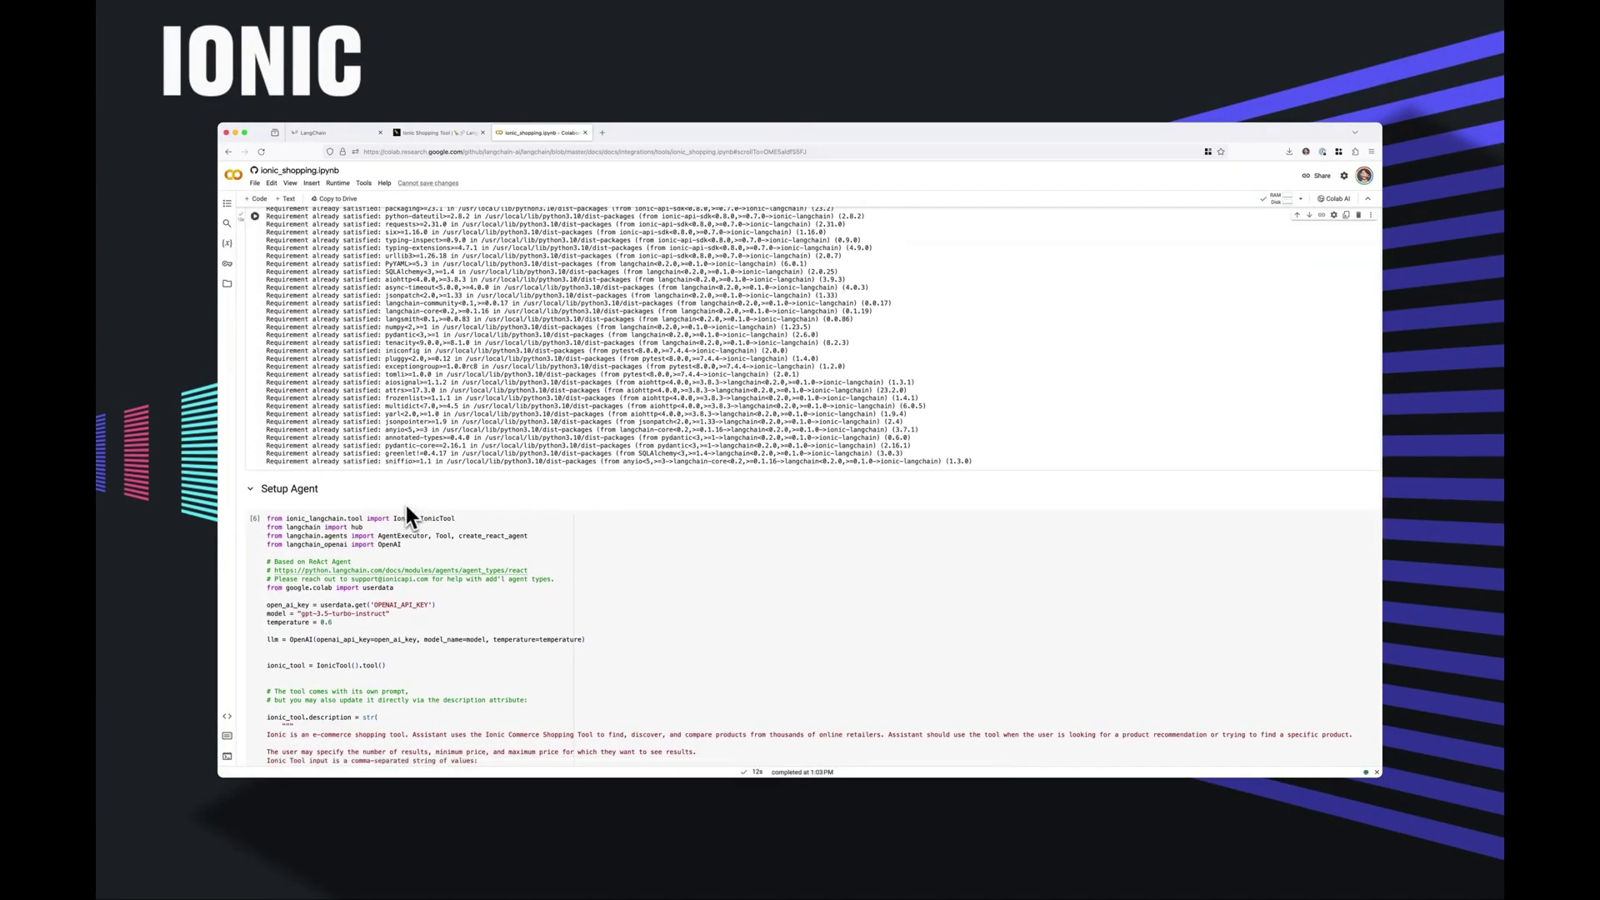
pyautogui.click(255, 527)
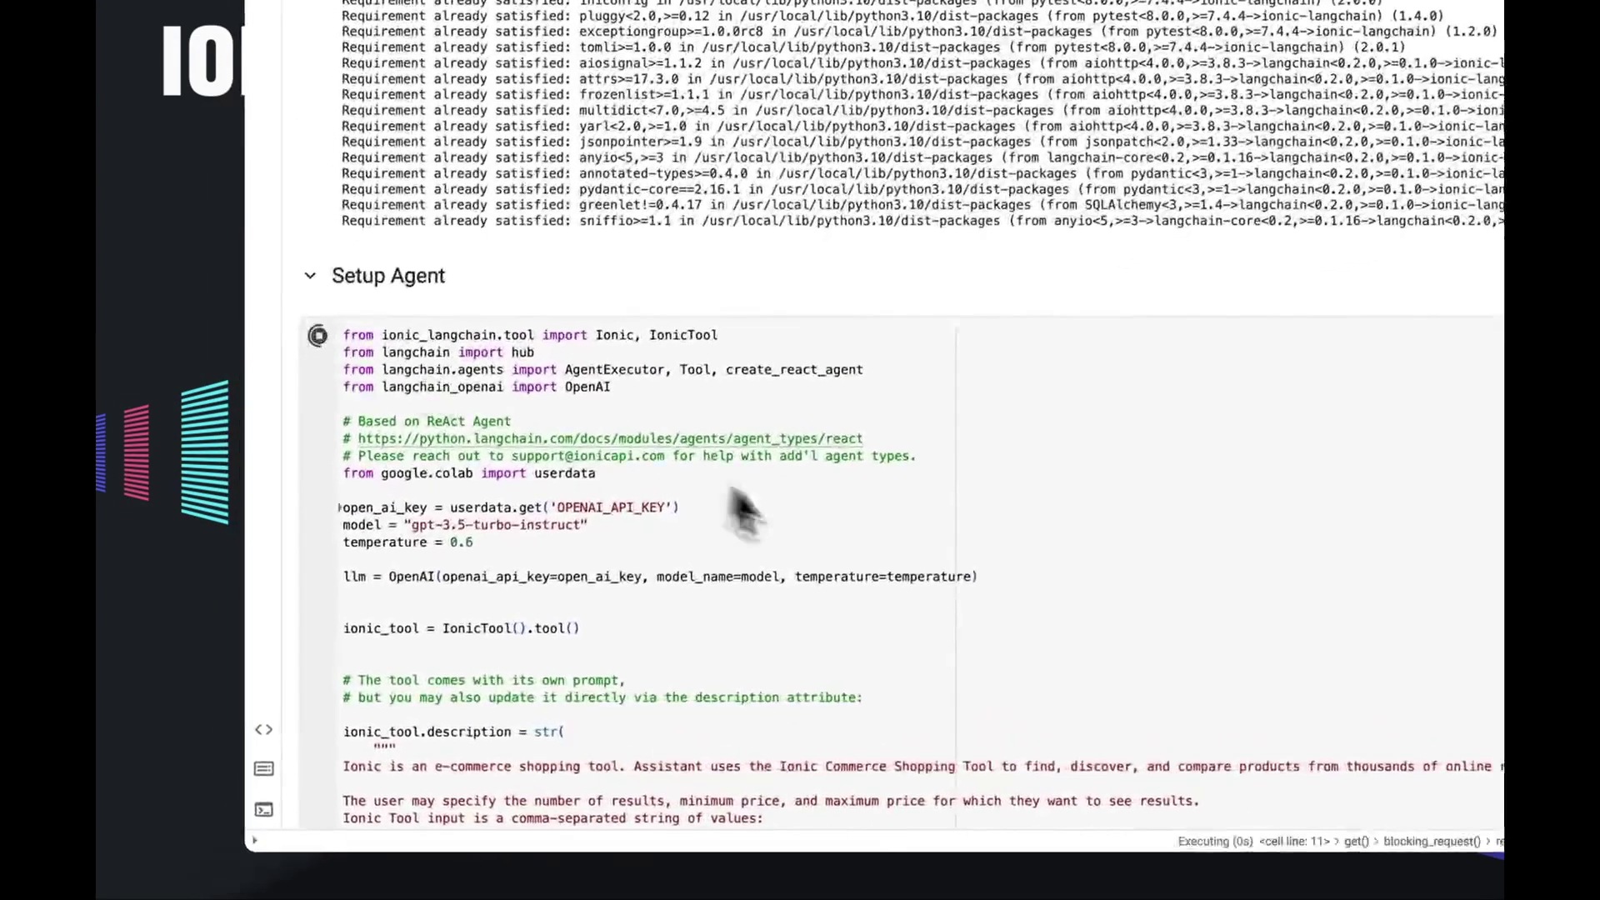
pyautogui.scroll(-1, 847, 554)
pyautogui.scroll(-1, 835, 525)
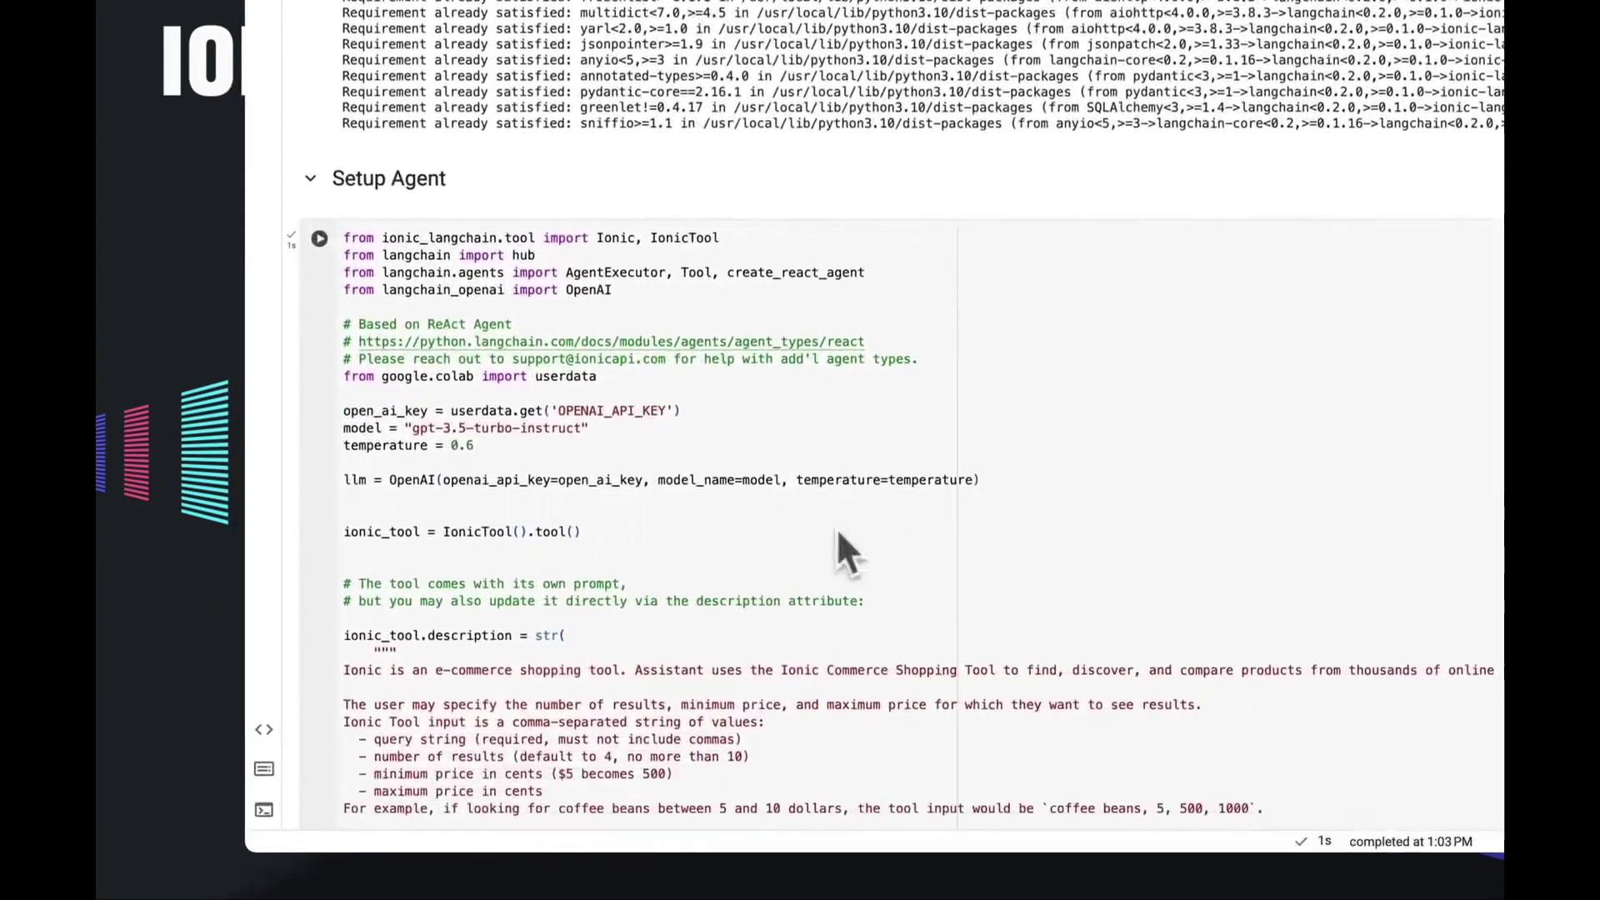
pyautogui.scroll(-5, 835, 527)
pyautogui.scroll(-1, 836, 527)
pyautogui.scroll(-1, 901, 414)
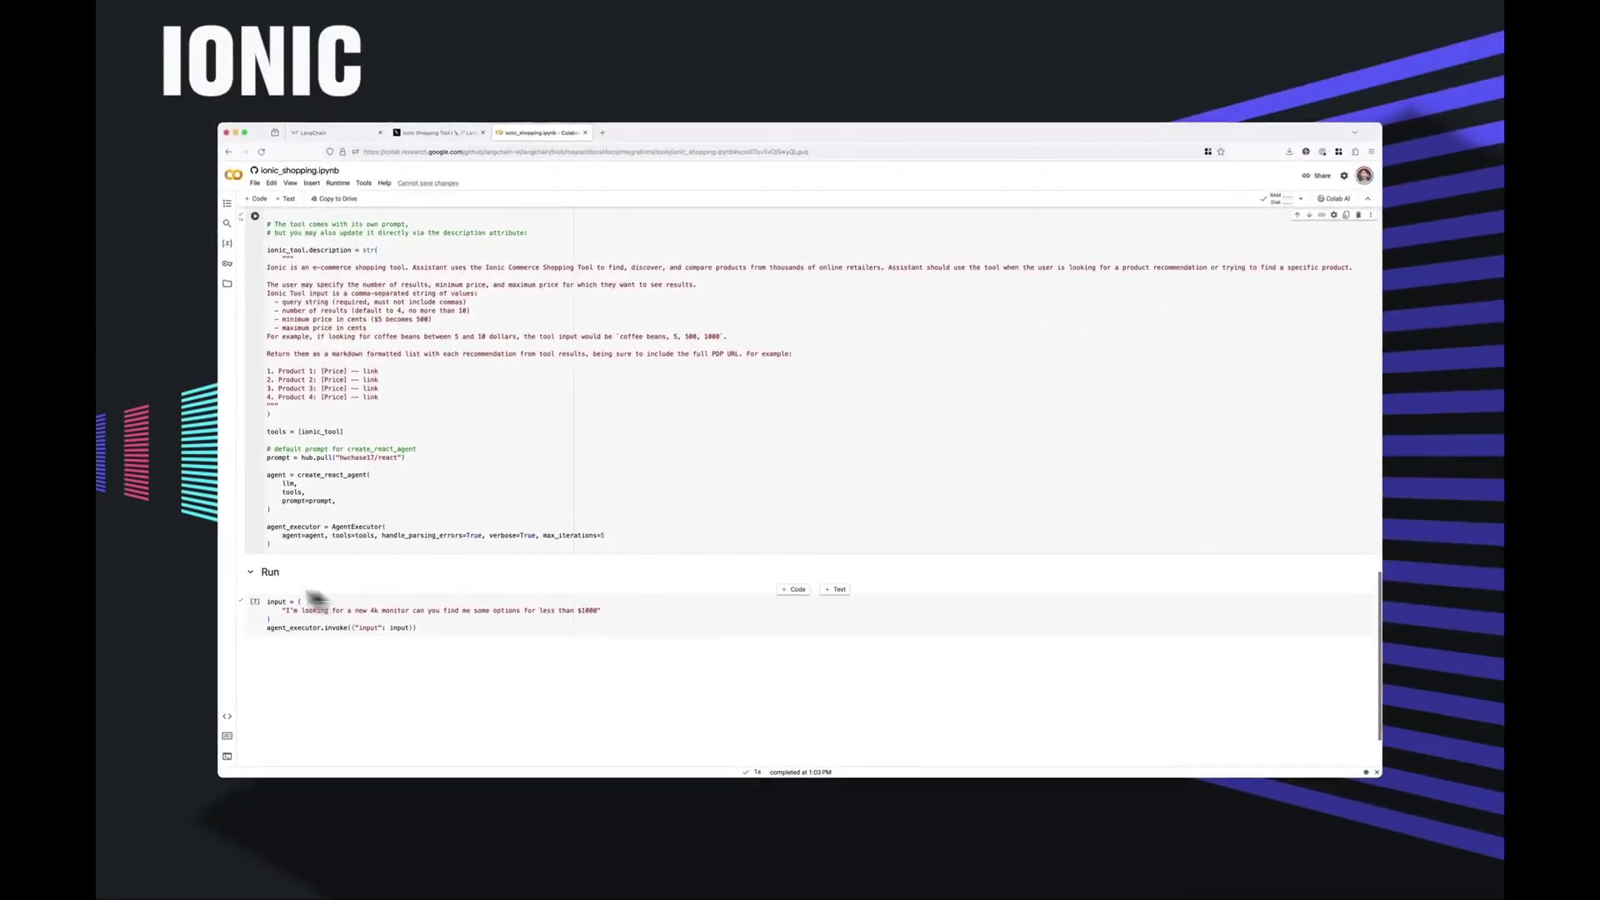
pyautogui.click(255, 602)
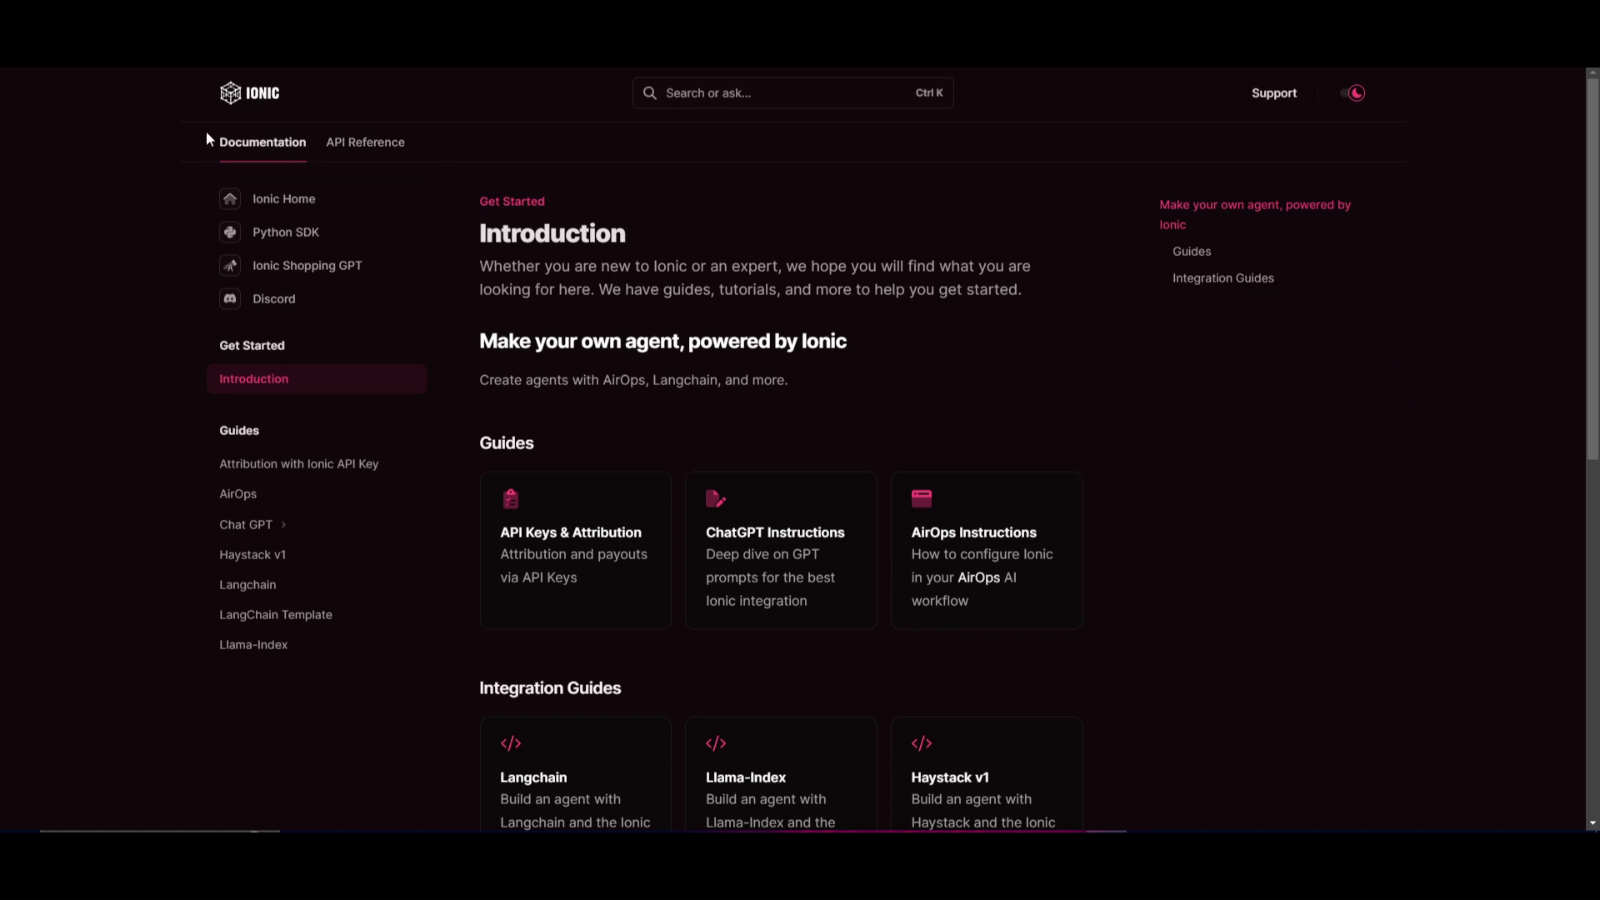
pyautogui.scroll(-3, 668, 362)
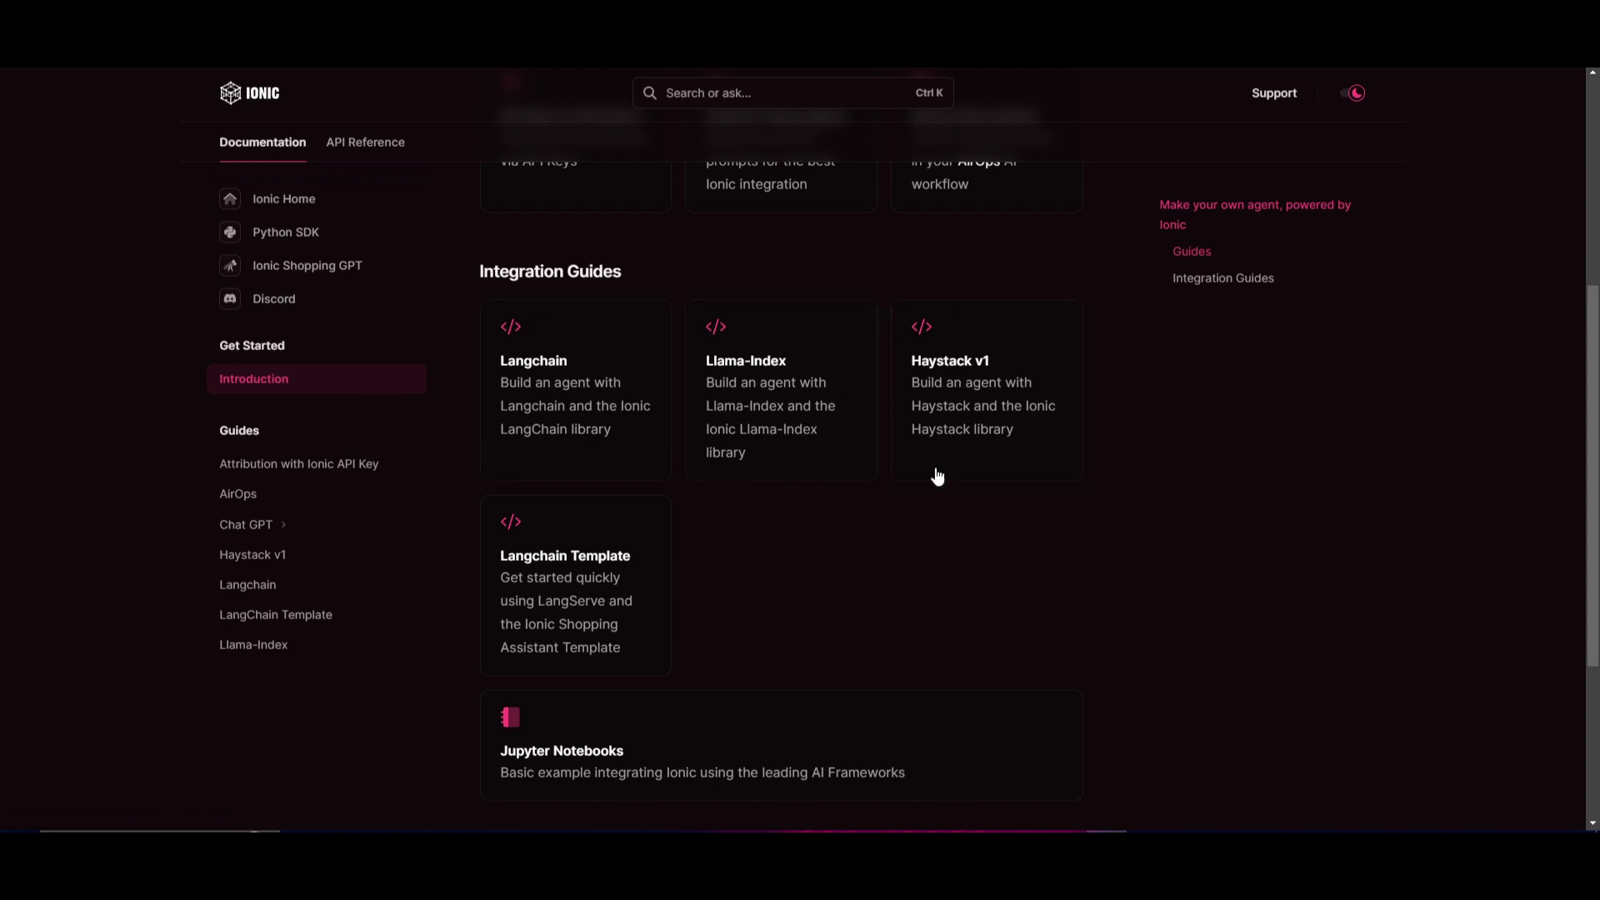
# Open the LangChain Template guide from Ionic's Integration Guides
pyautogui.click(534, 565)
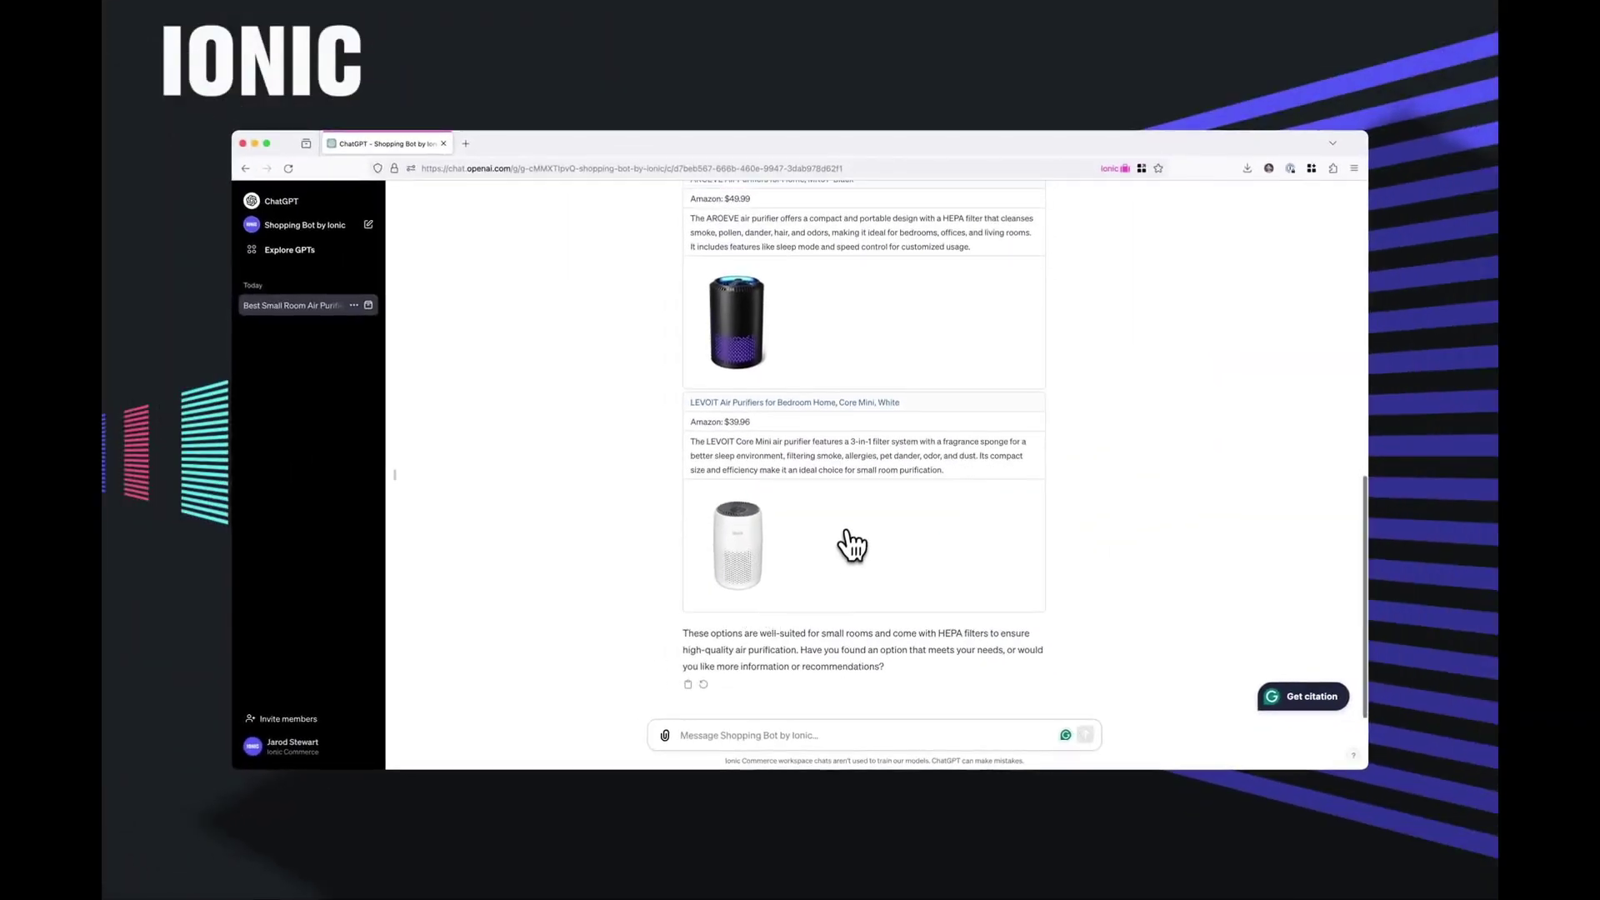
pyautogui.scroll(1, 850, 538)
pyautogui.scroll(4, 854, 537)
pyautogui.scroll(2, 854, 538)
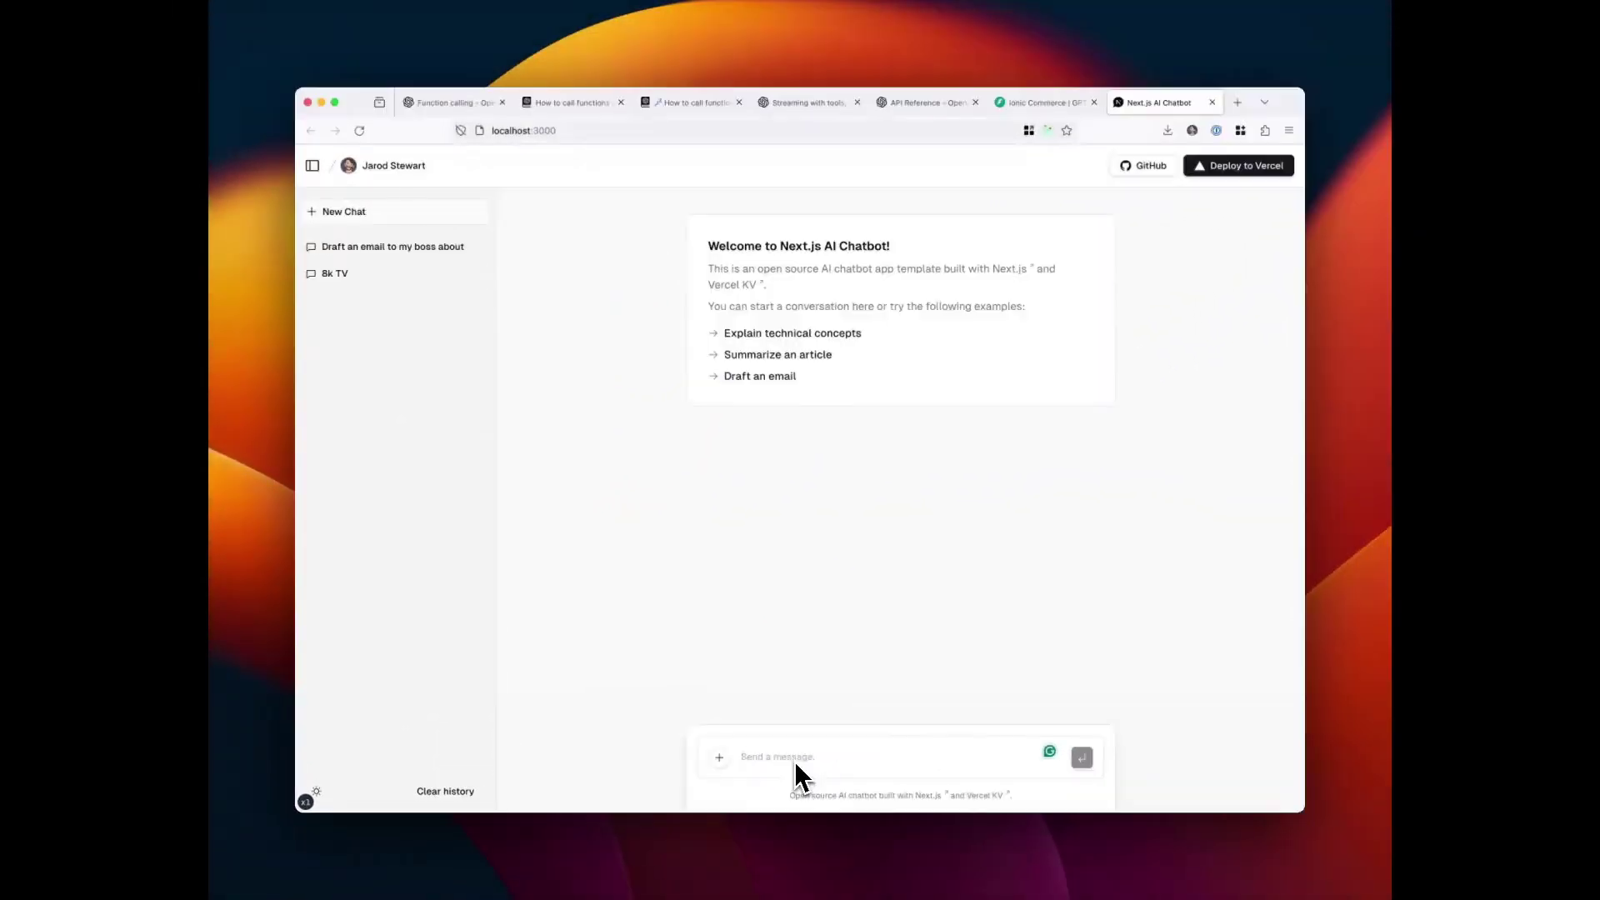
pyautogui.write("I'm looking for a phone case for my pix")
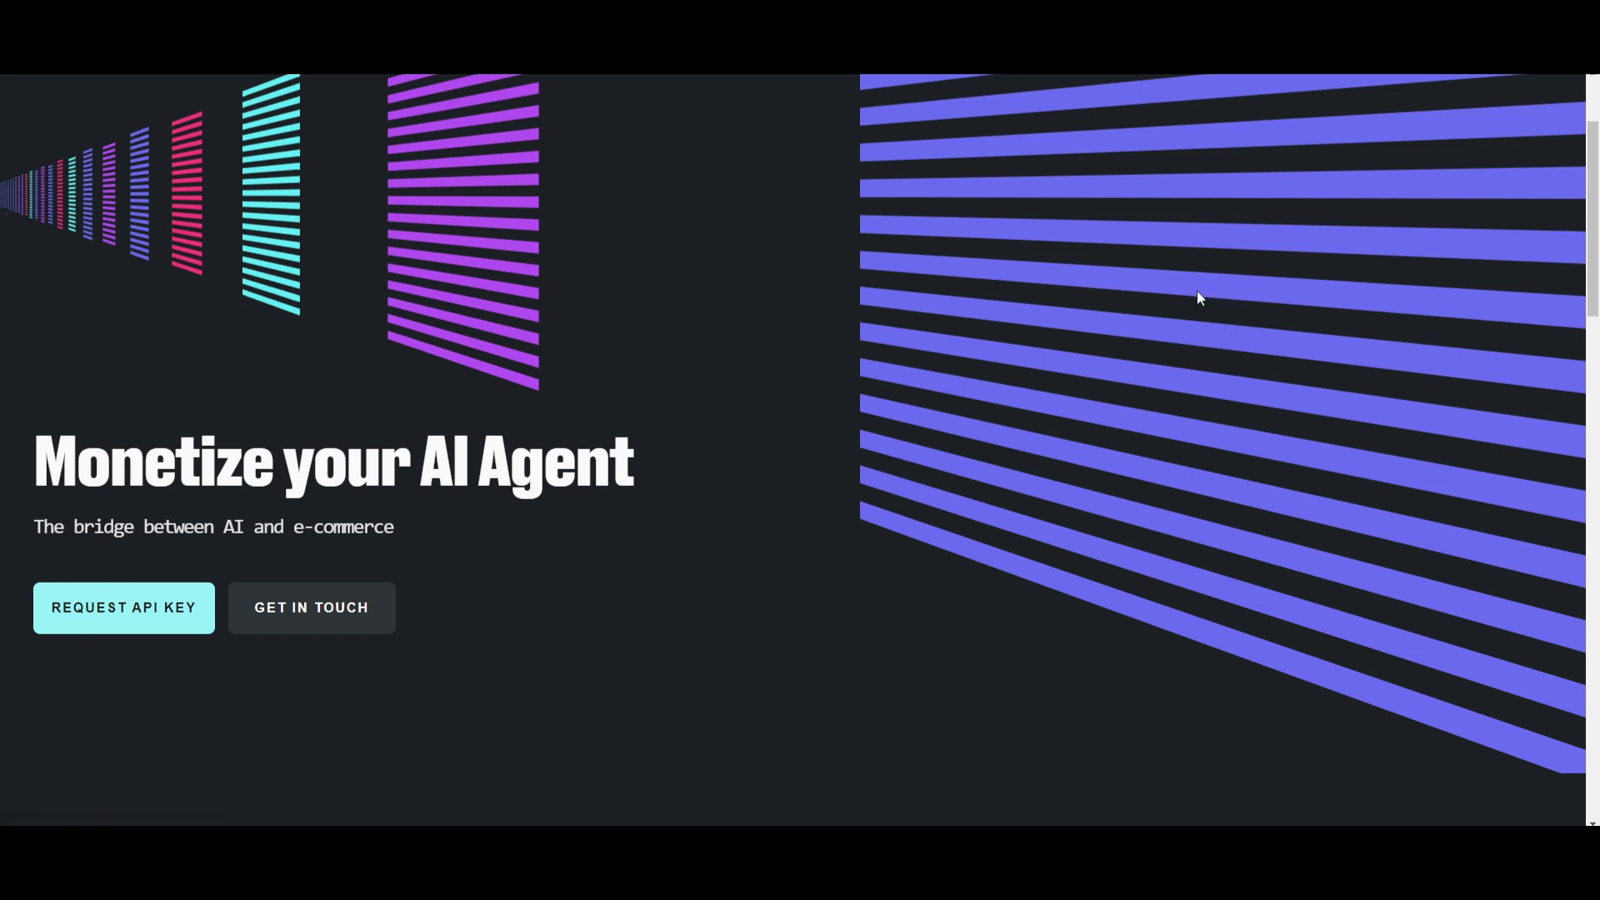
pyautogui.scroll(-1, 914, 290)
pyautogui.scroll(-2, 913, 295)
pyautogui.scroll(-4, 914, 294)
pyautogui.scroll(-4, 848, 313)
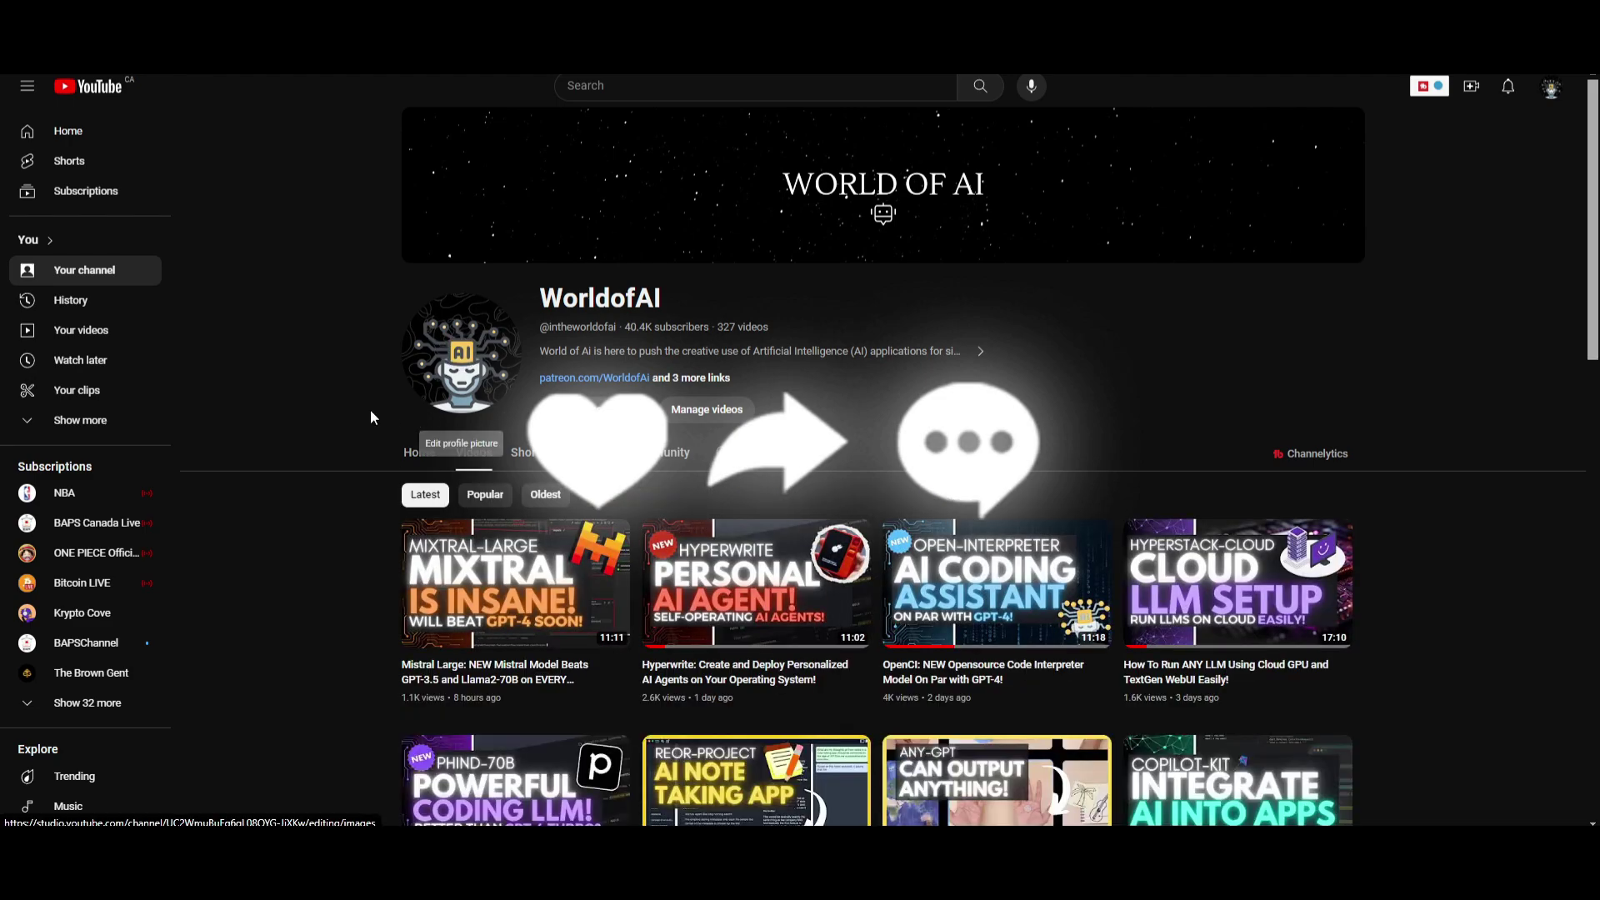
pyautogui.scroll(-1, 240, 391)
pyautogui.scroll(-2, 241, 387)
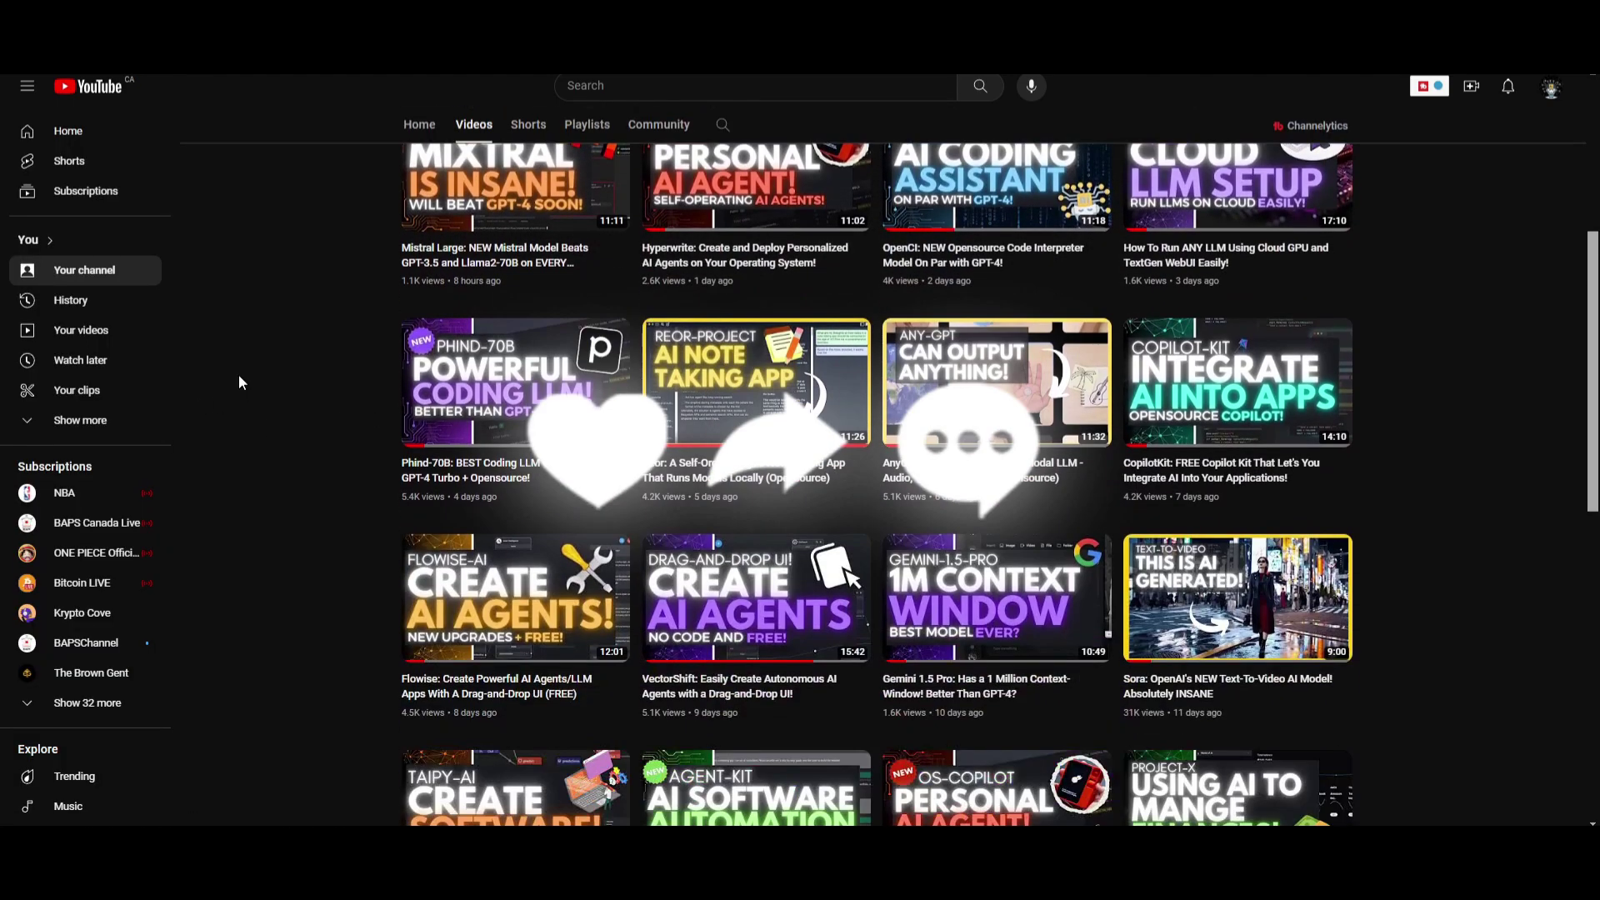
pyautogui.scroll(-3, 241, 381)
pyautogui.scroll(-3, 241, 375)
pyautogui.scroll(-3, 239, 373)
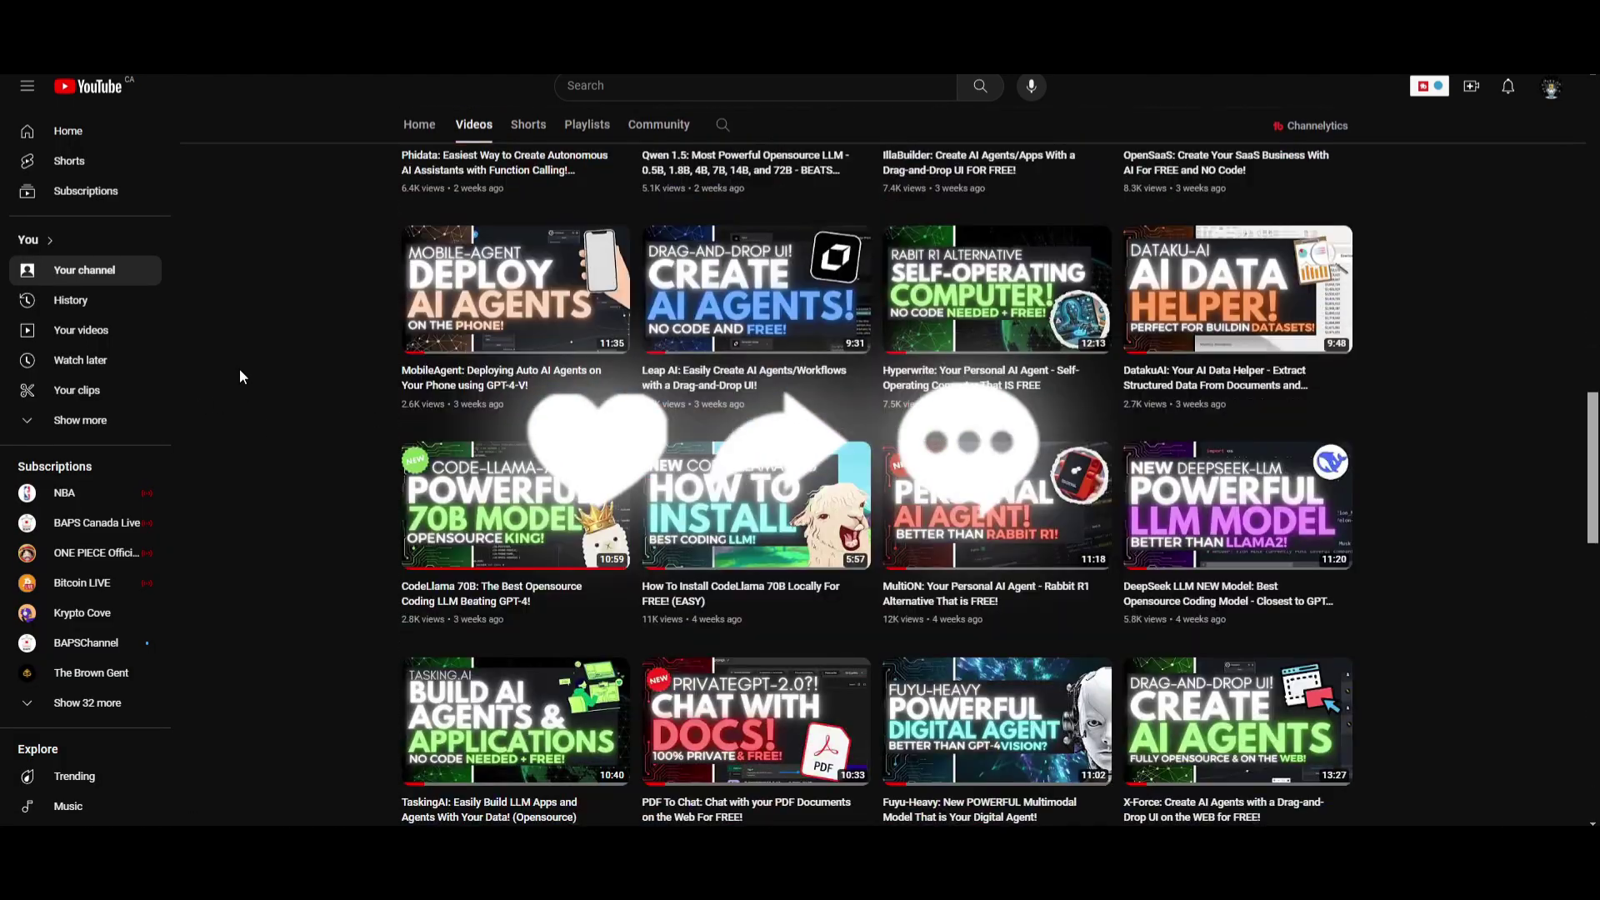
pyautogui.scroll(-2, 239, 374)
pyautogui.scroll(-1, 236, 374)
pyautogui.scroll(-3, 236, 374)
pyautogui.scroll(-2, 237, 374)
pyautogui.scroll(-4, 236, 375)
pyautogui.scroll(-3, 236, 372)
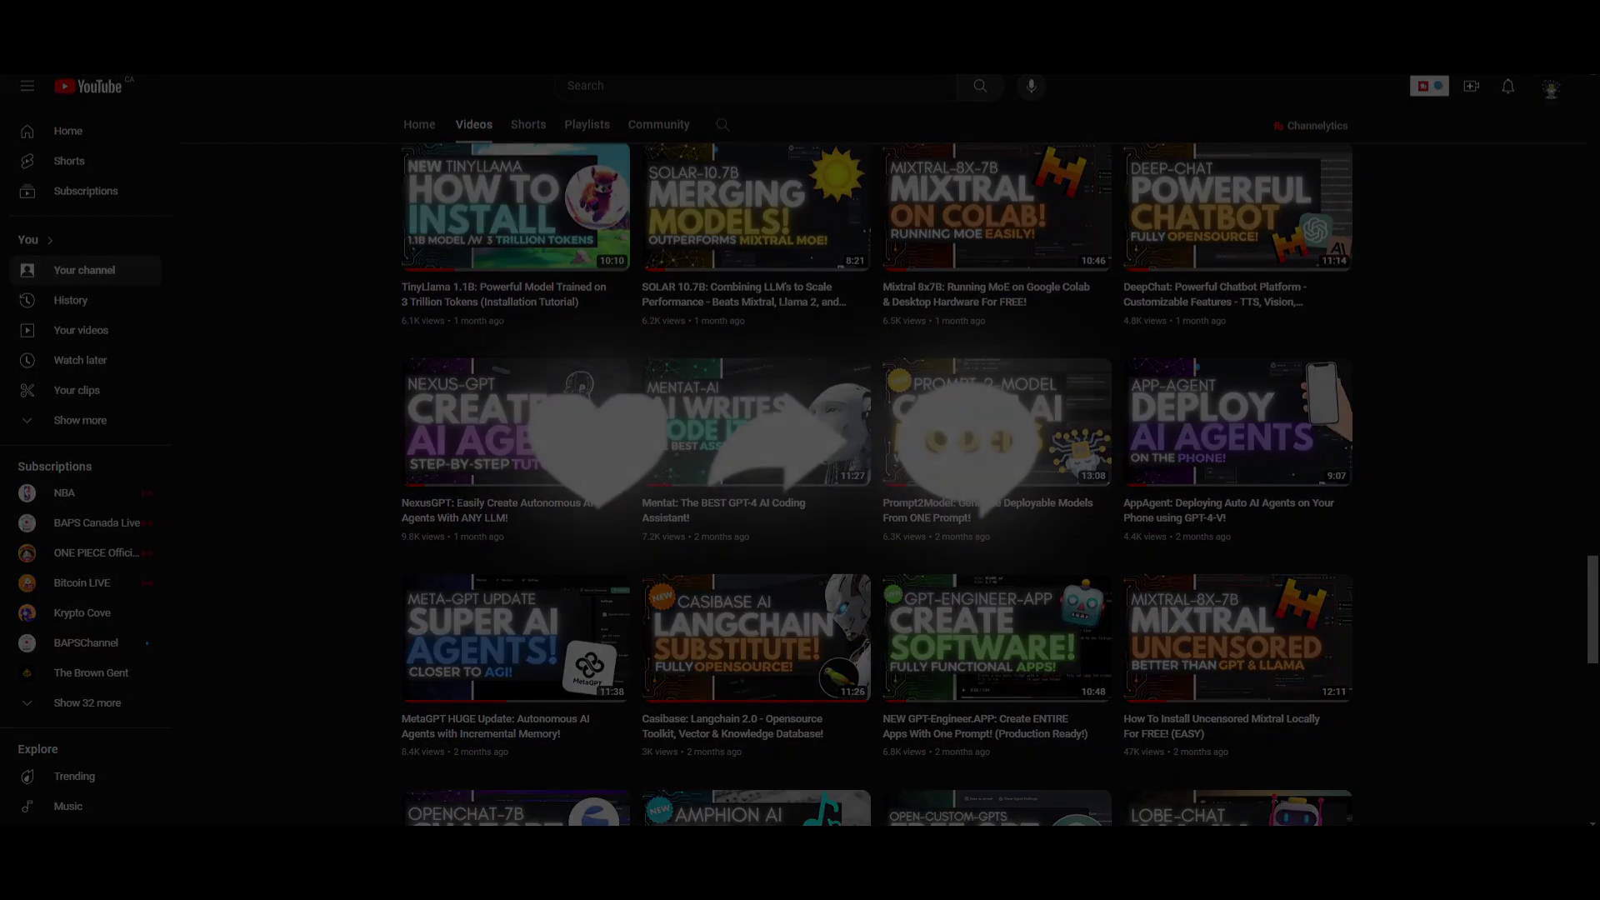